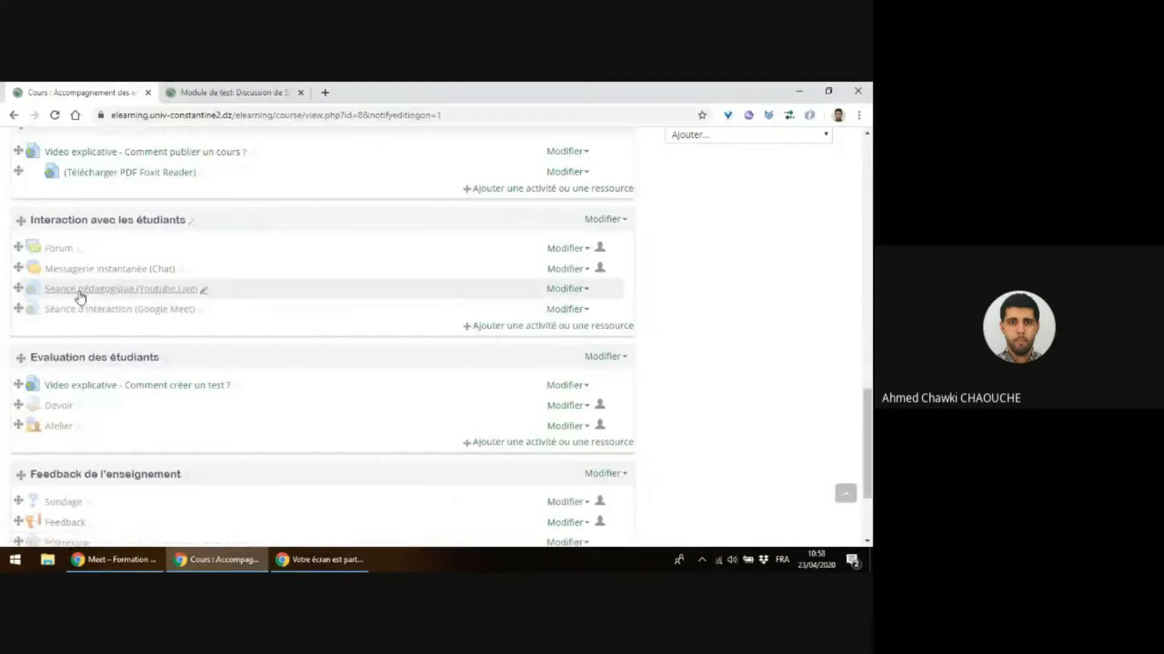
# - Switch from the training course to the chat activity page and open its parent course, Module de test
pyautogui.scroll(-1, 80, 297)
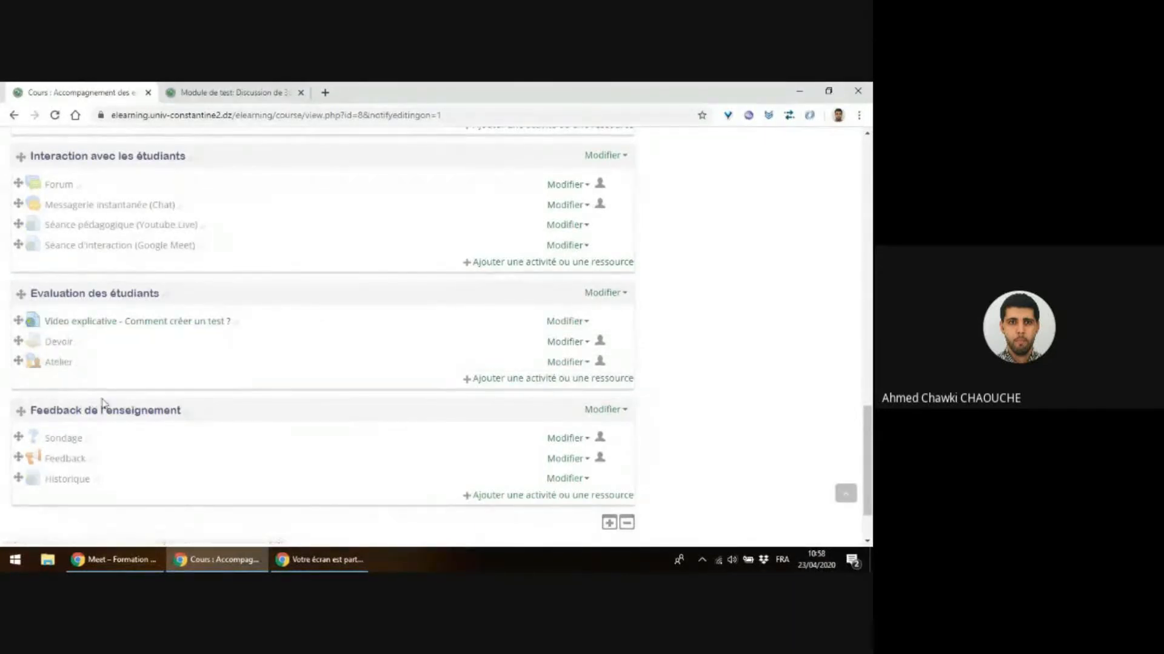
pyautogui.scroll(-2, 231, 333)
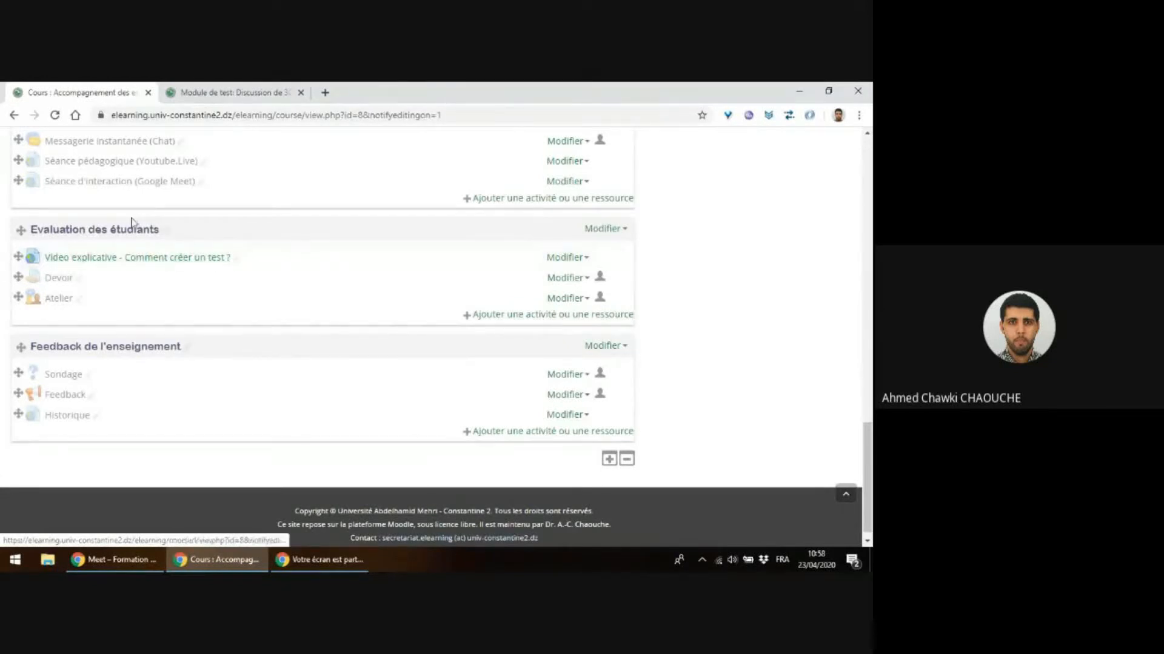
pyautogui.click(208, 91)
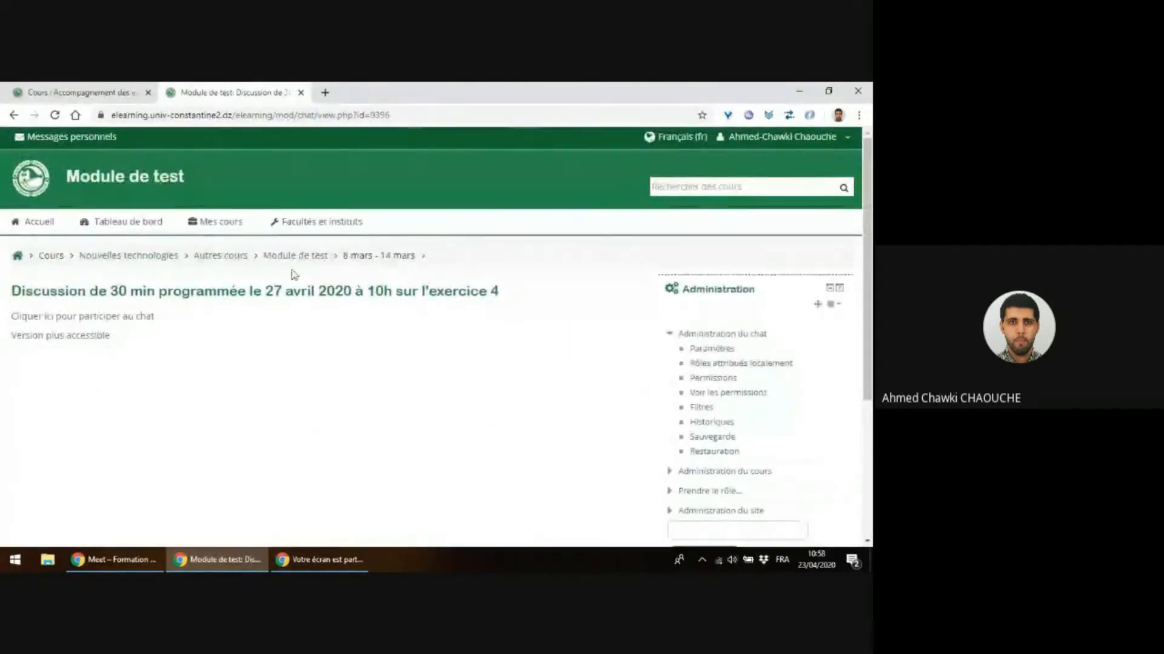
pyautogui.click(297, 264)
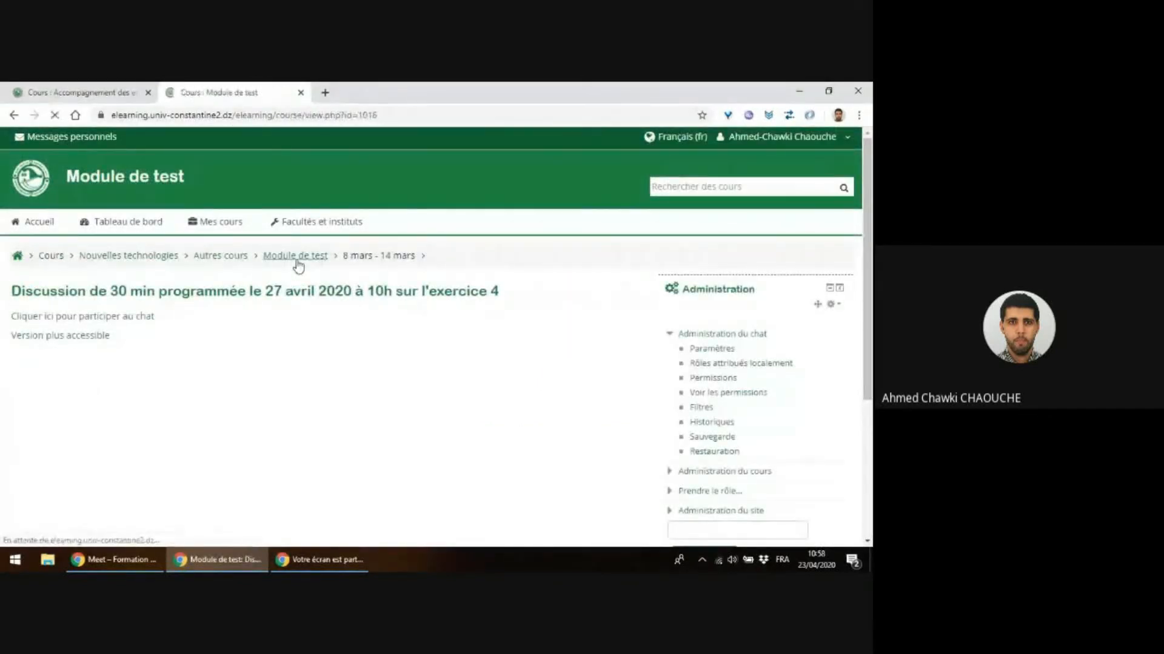
# - Make the hidden resource Séance pédagogique 1 (Enregistrée) visible in the 16 février - 22 février section
pyautogui.scroll(-3, 190, 261)
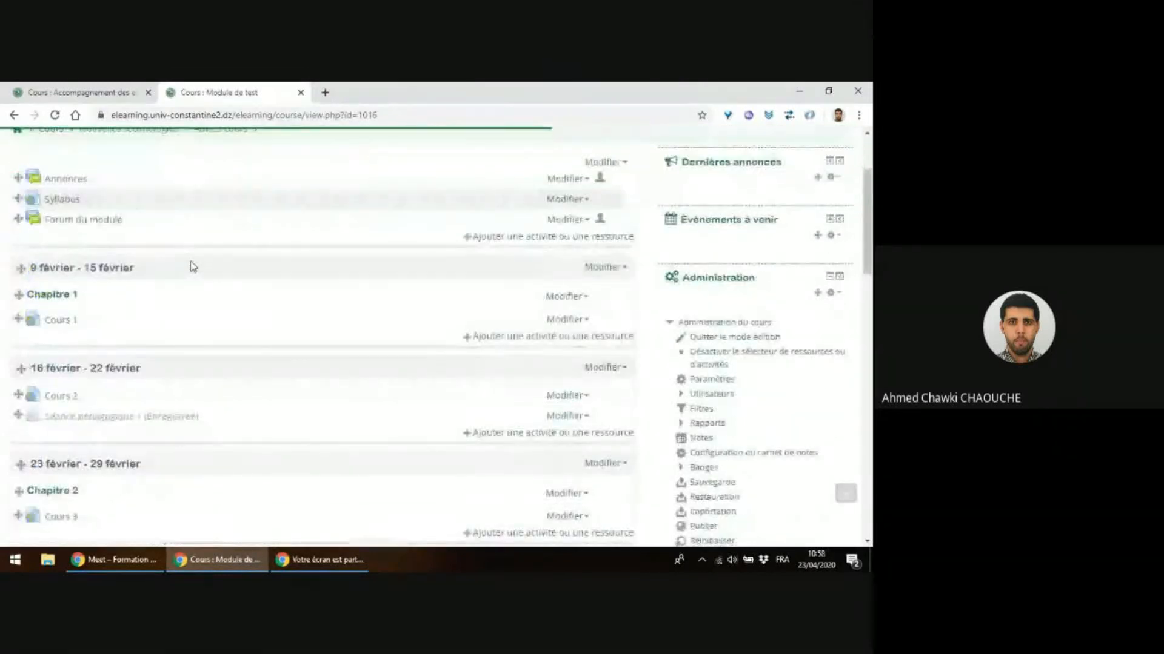
pyautogui.scroll(-2, 57, 224)
pyautogui.scroll(-1, 58, 226)
pyautogui.scroll(3, 67, 227)
pyautogui.scroll(-1, 42, 314)
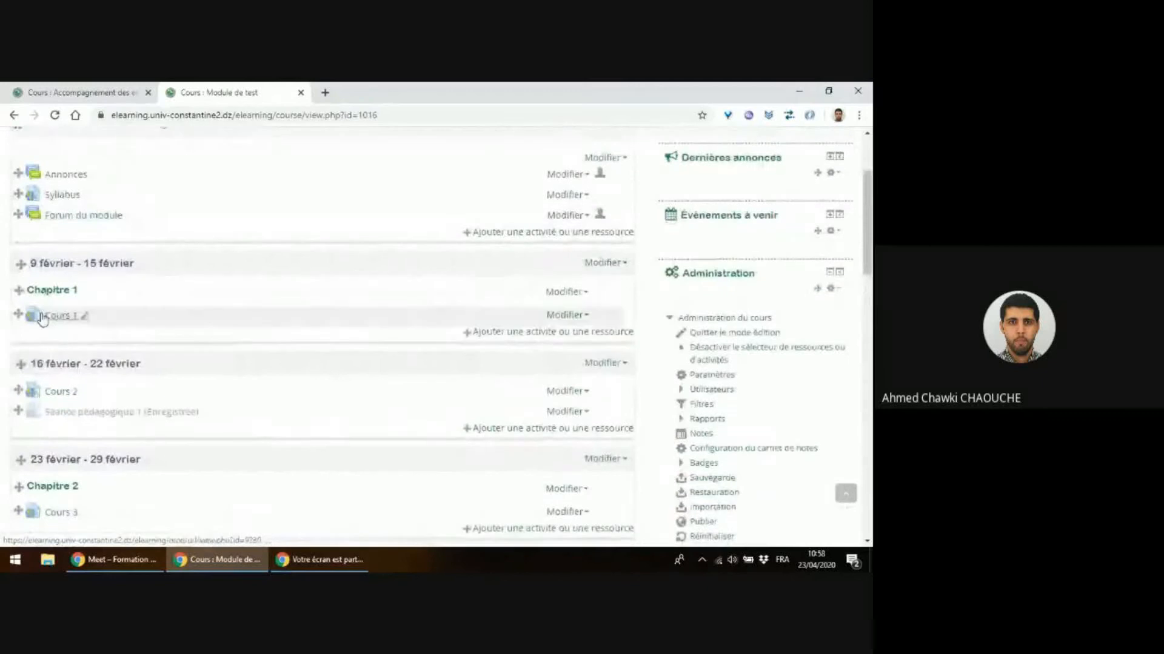
pyautogui.click(562, 354)
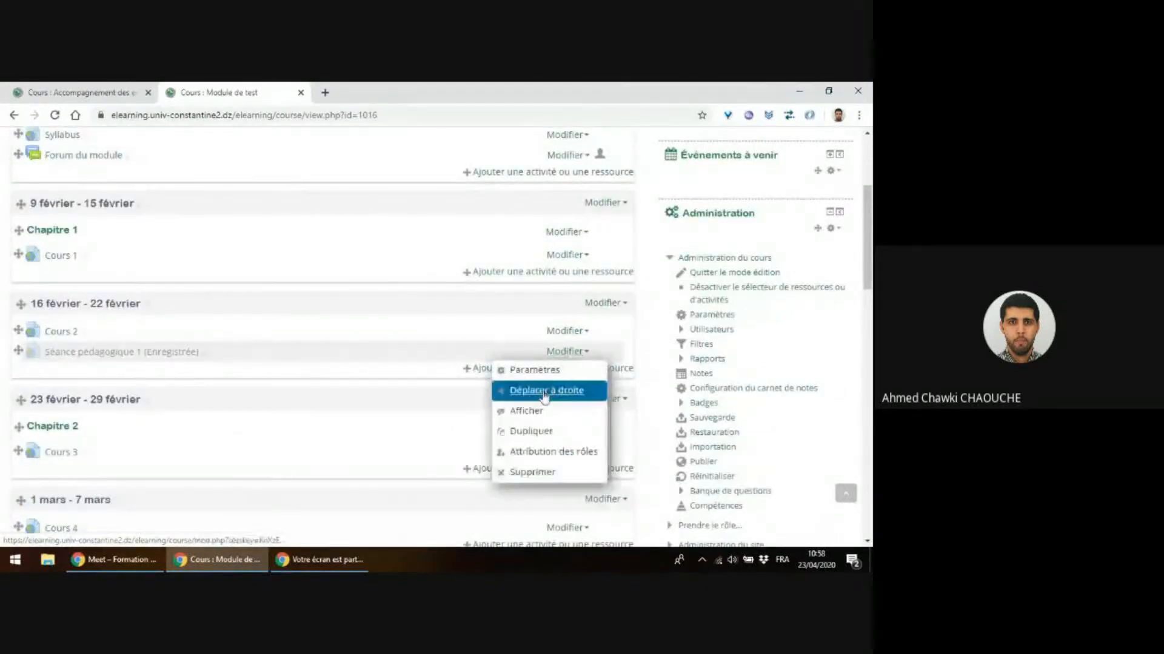
pyautogui.click(533, 414)
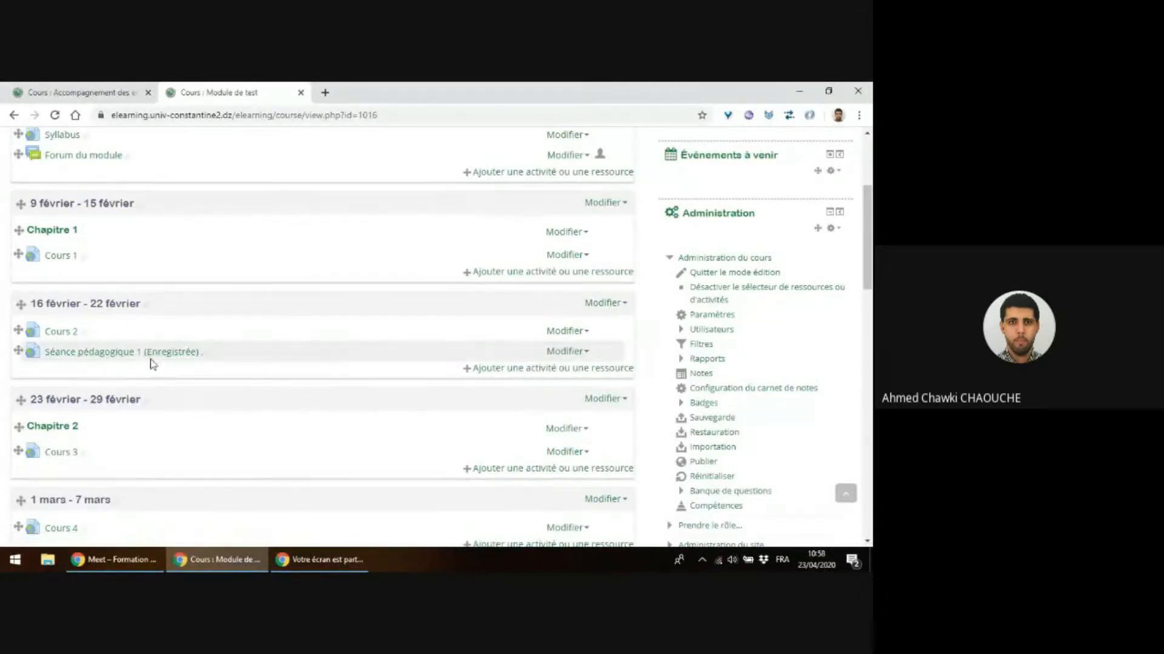
# - Add a new Test activity to the 16 février - 22 février section
pyautogui.scroll(-1, 133, 361)
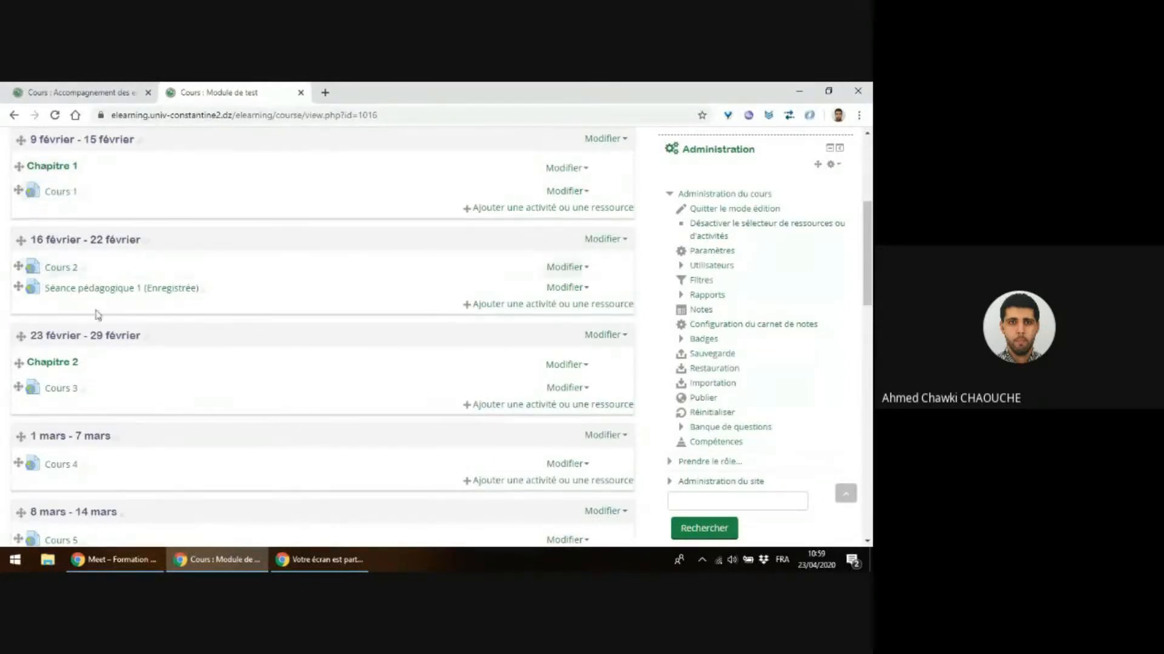
pyautogui.scroll(1, 66, 236)
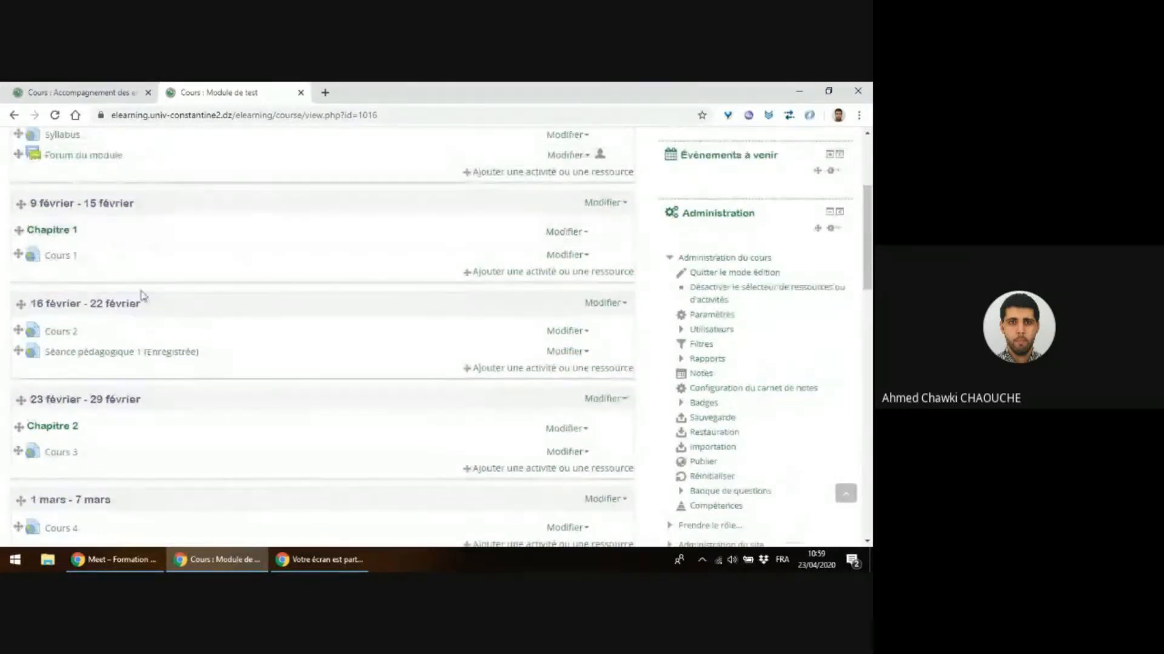
pyautogui.click(495, 375)
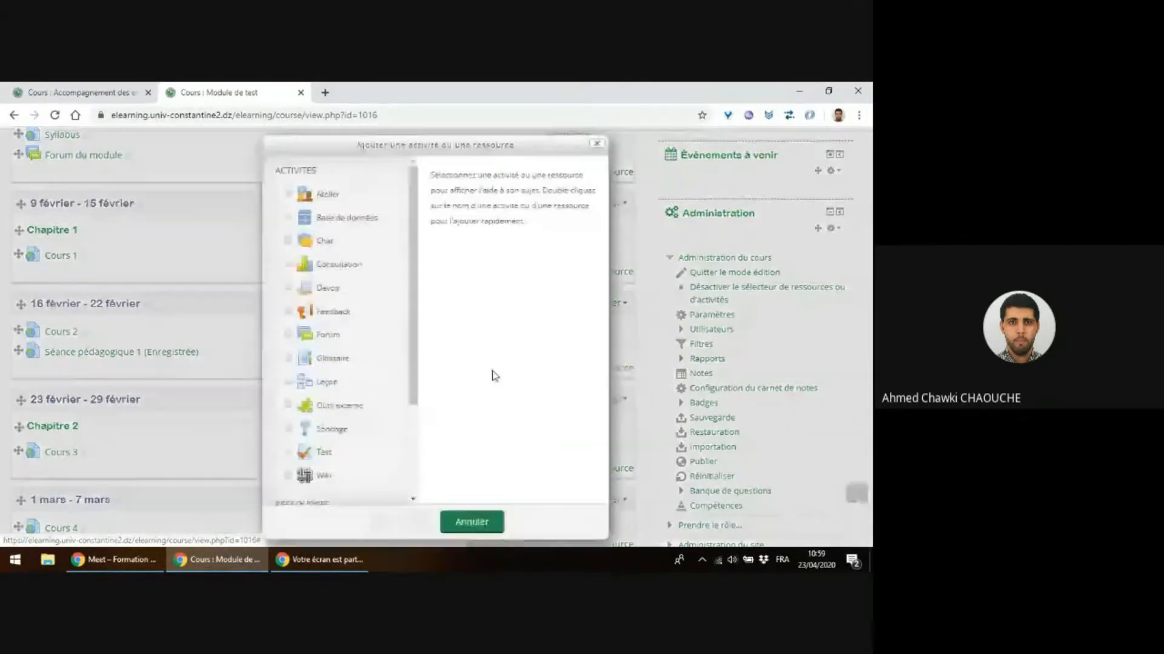
pyautogui.scroll(-3, 339, 285)
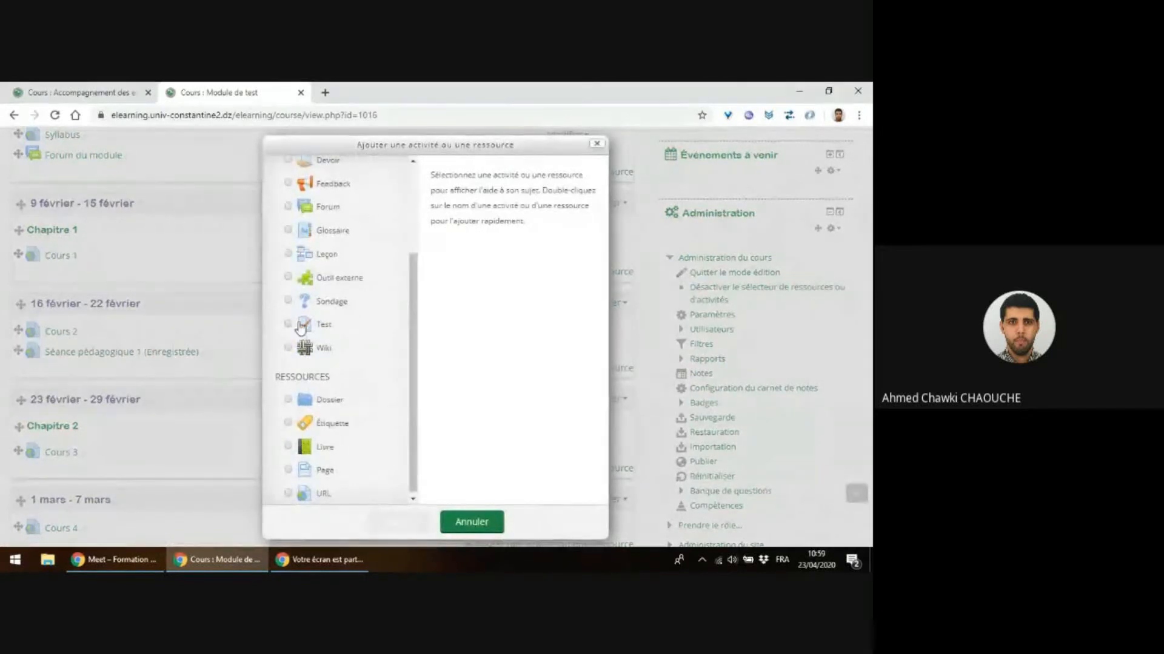
pyautogui.click(304, 328)
pyautogui.click(398, 523)
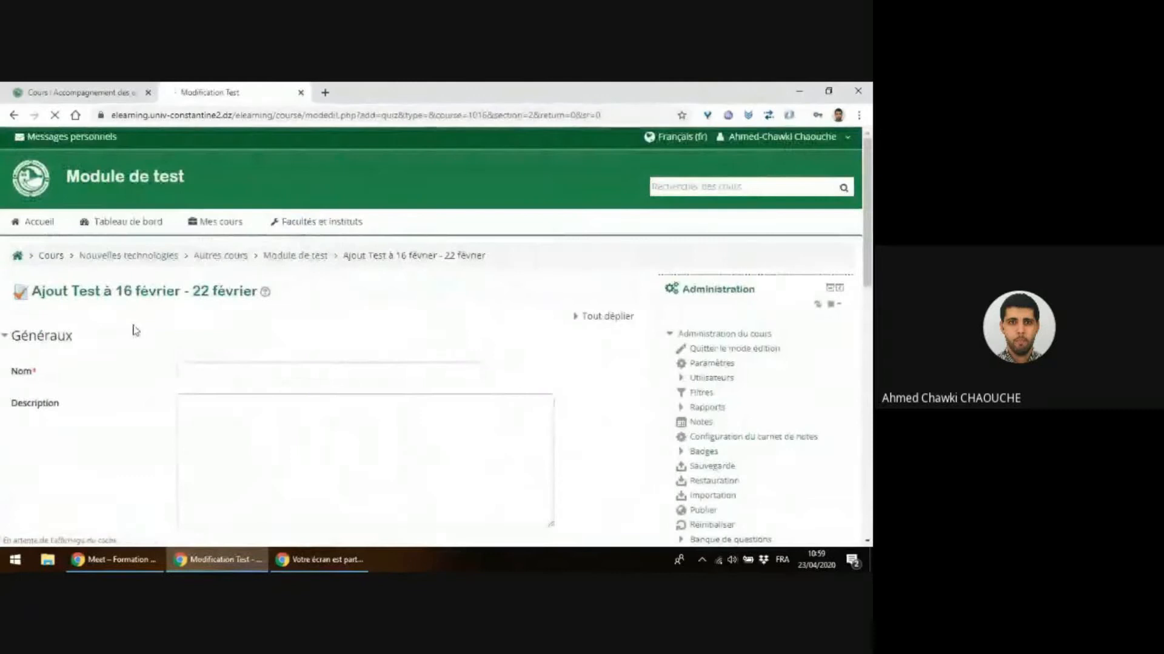
# - Name the new test "Test du chapitre 1" and leave its description empty
pyautogui.click(231, 372)
pyautogui.write('Test du chapitre 1')
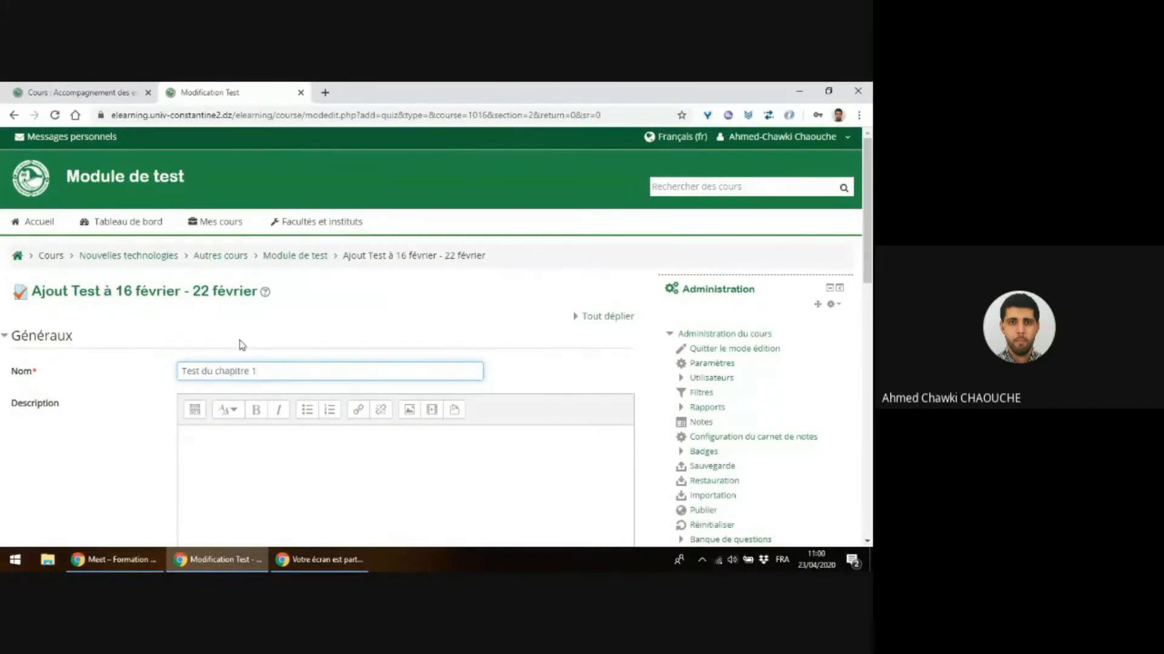
pyautogui.click(192, 430)
# - Expand the Temps settings and examine the opening, closing, time limit and extra submission delay options
pyautogui.scroll(-5, 246, 445)
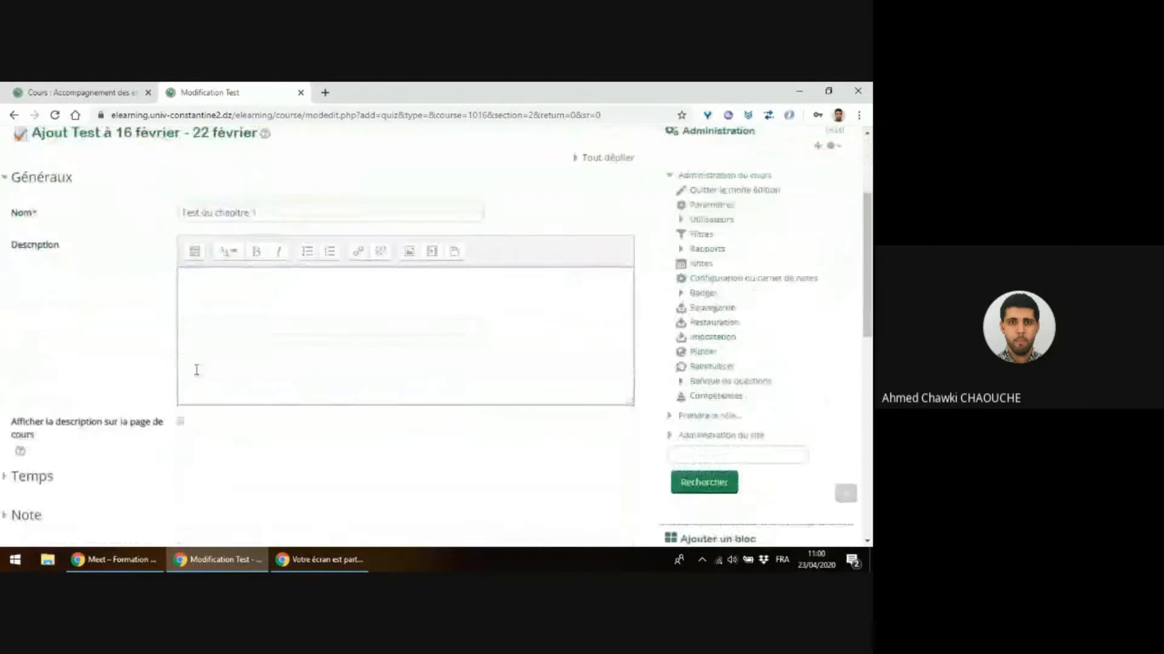
pyautogui.scroll(-1, 109, 297)
pyautogui.click(43, 253)
pyautogui.scroll(-1, 24, 224)
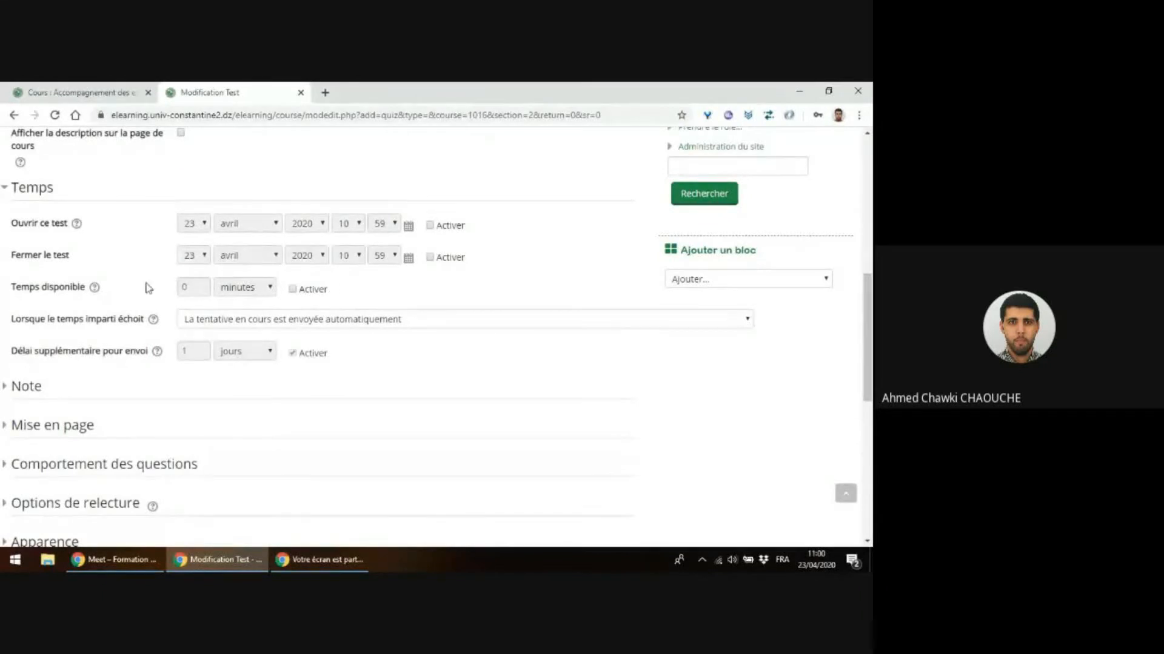
pyautogui.scroll(-1, 21, 235)
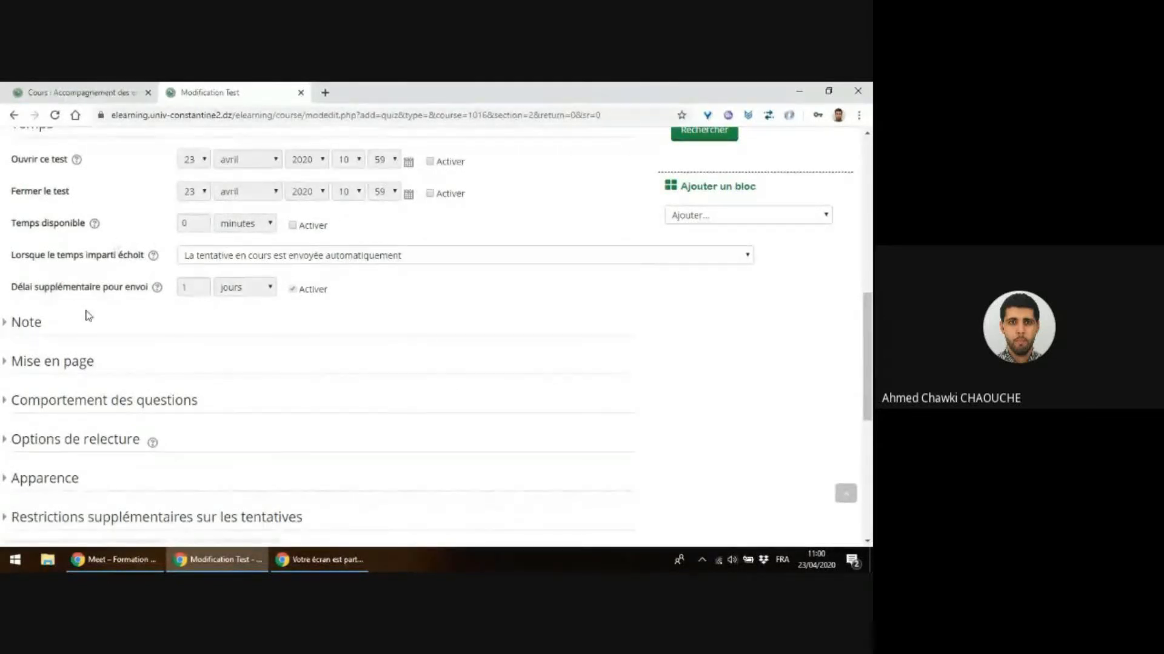
pyautogui.scroll(-2, 85, 314)
pyautogui.scroll(1, 85, 314)
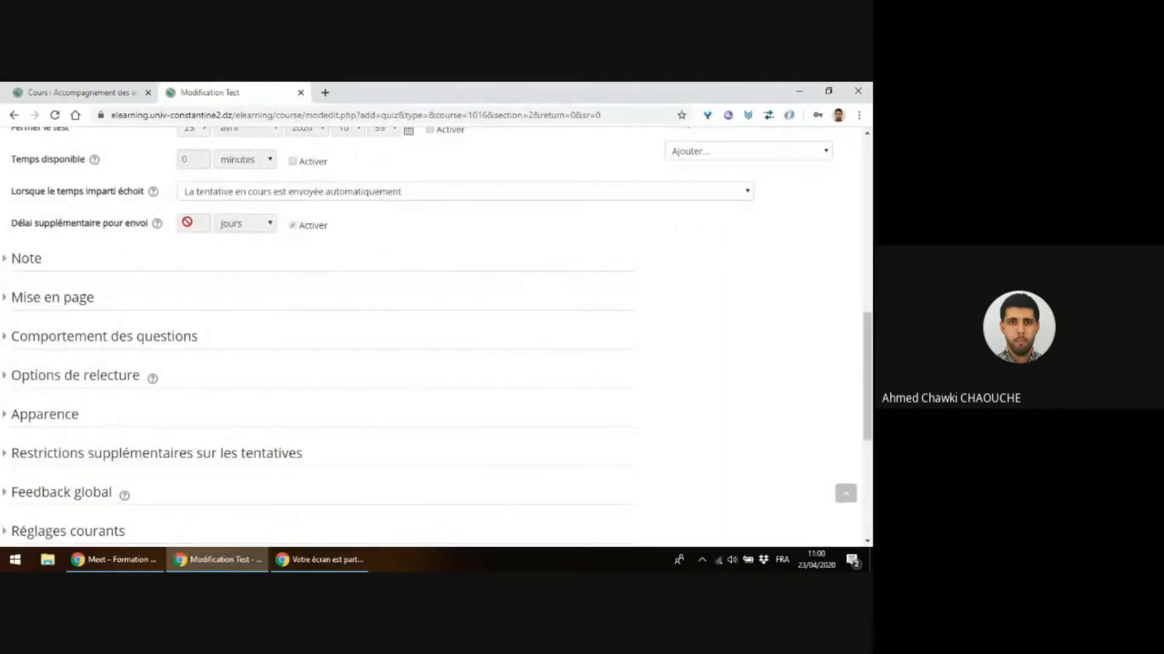
pyautogui.scroll(1, 187, 221)
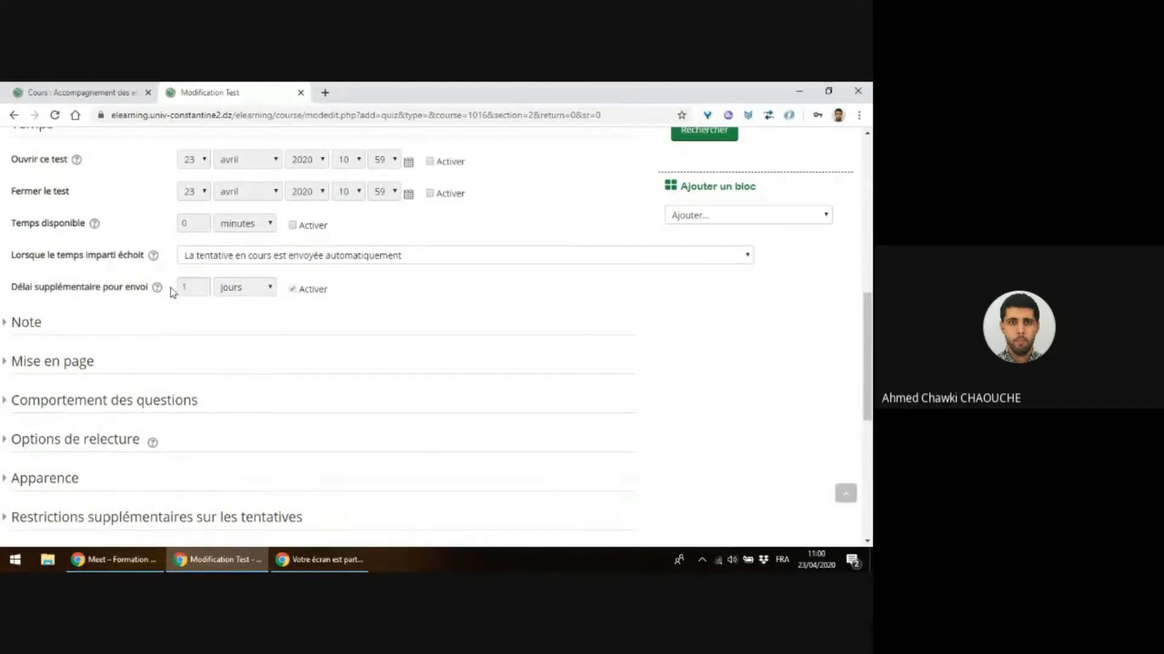
# - Expand the Note settings and look over the grading options and the remaining settings sections
pyautogui.click(26, 326)
pyautogui.scroll(-2, 109, 301)
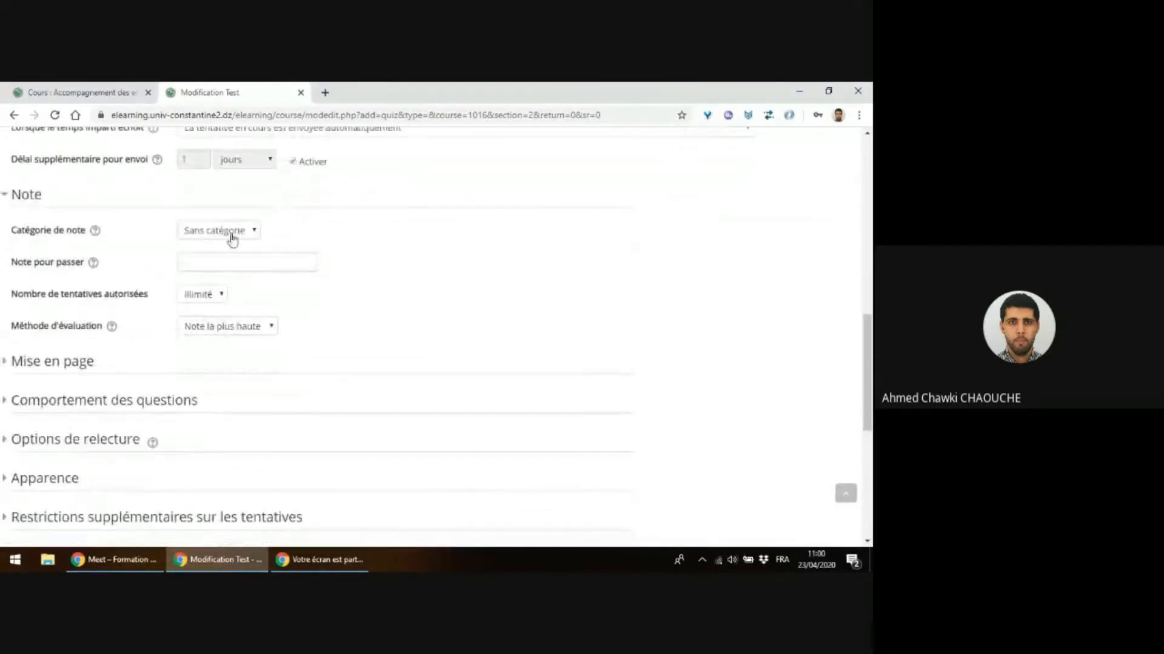
pyautogui.scroll(-2, 163, 383)
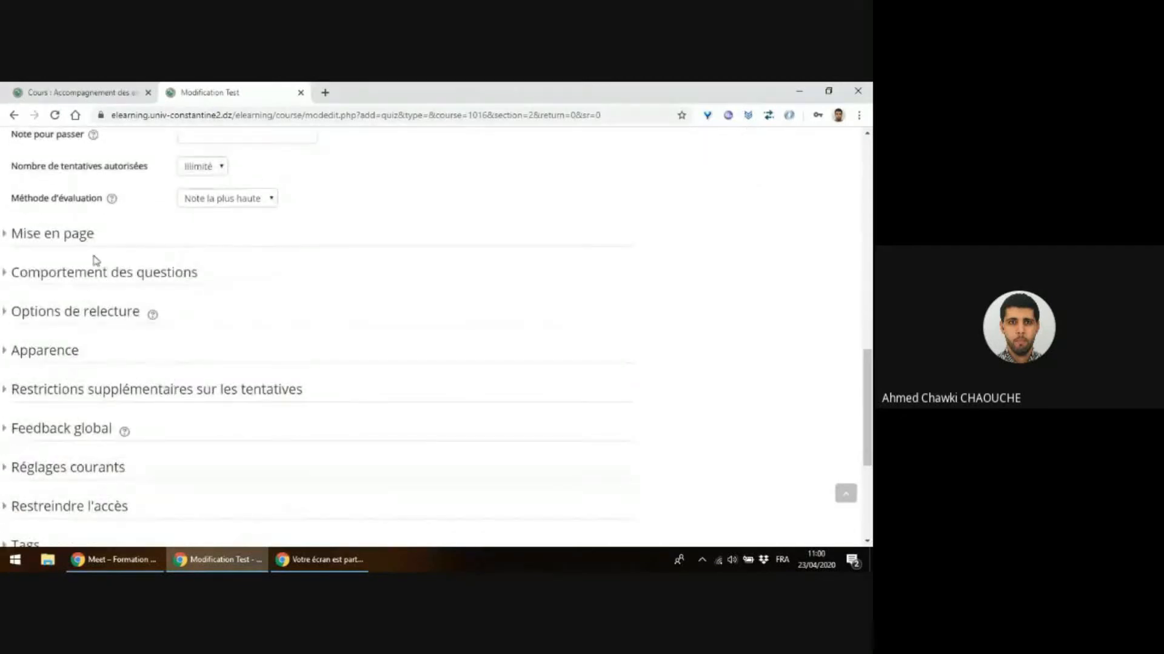
pyautogui.scroll(-1, 95, 261)
pyautogui.scroll(-1, 95, 260)
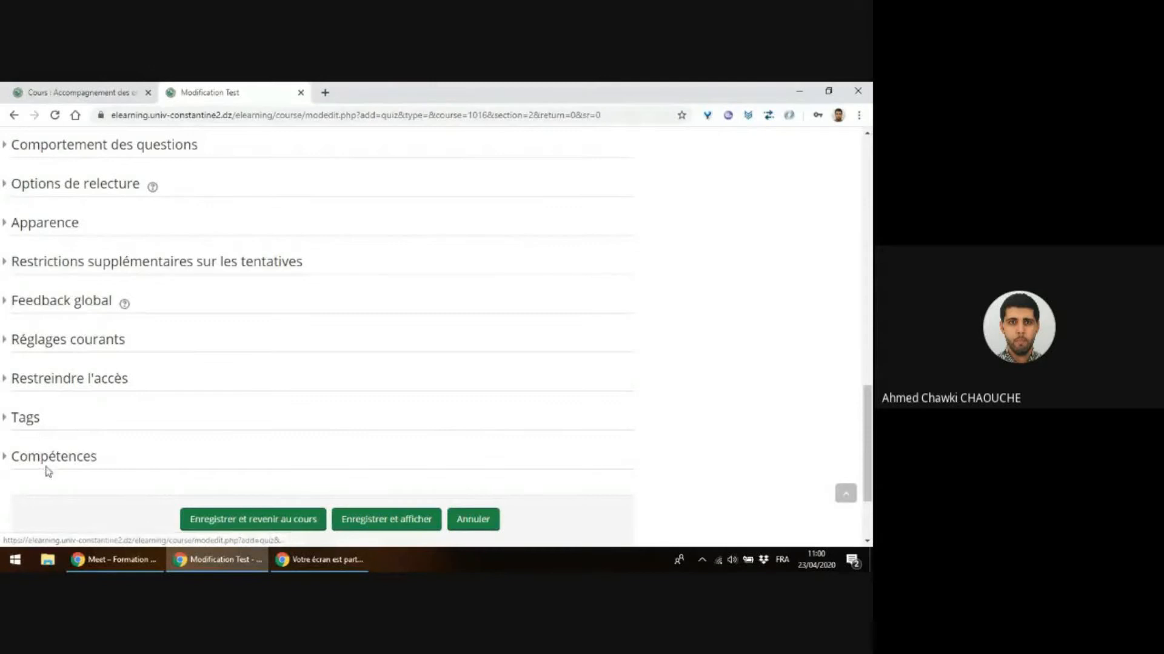
# - Review the Options de relecture settings, collapse them, and expand Comportement des questions
pyautogui.click(60, 191)
pyautogui.scroll(1, 61, 190)
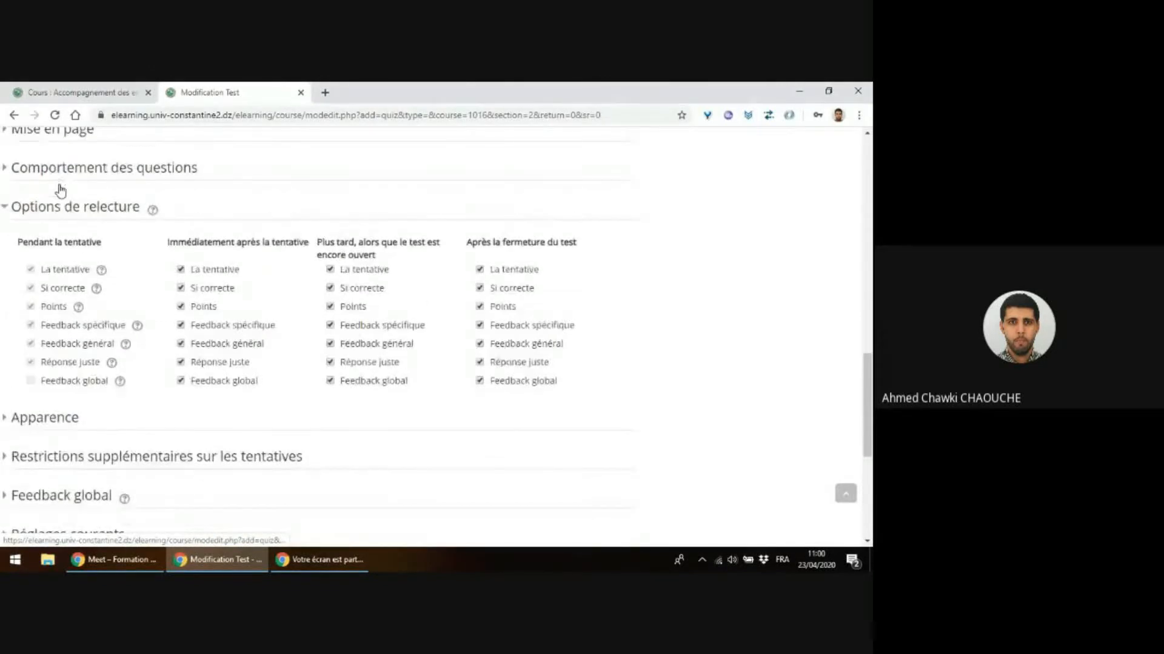
pyautogui.scroll(2, 61, 190)
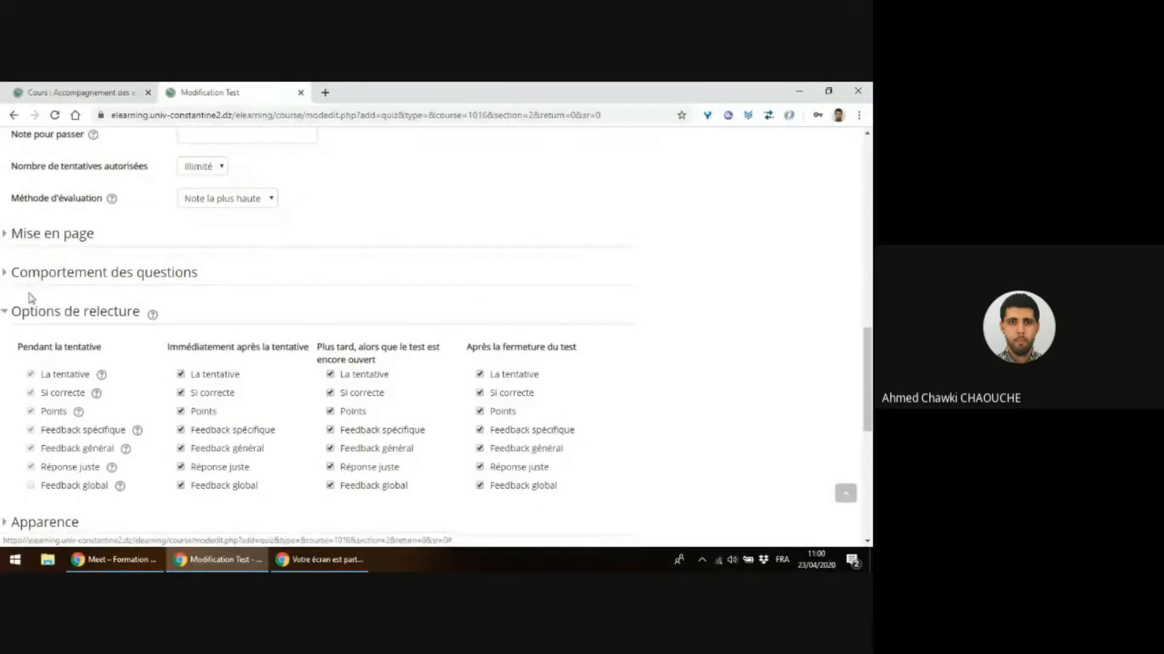
pyautogui.click(9, 313)
pyautogui.click(36, 273)
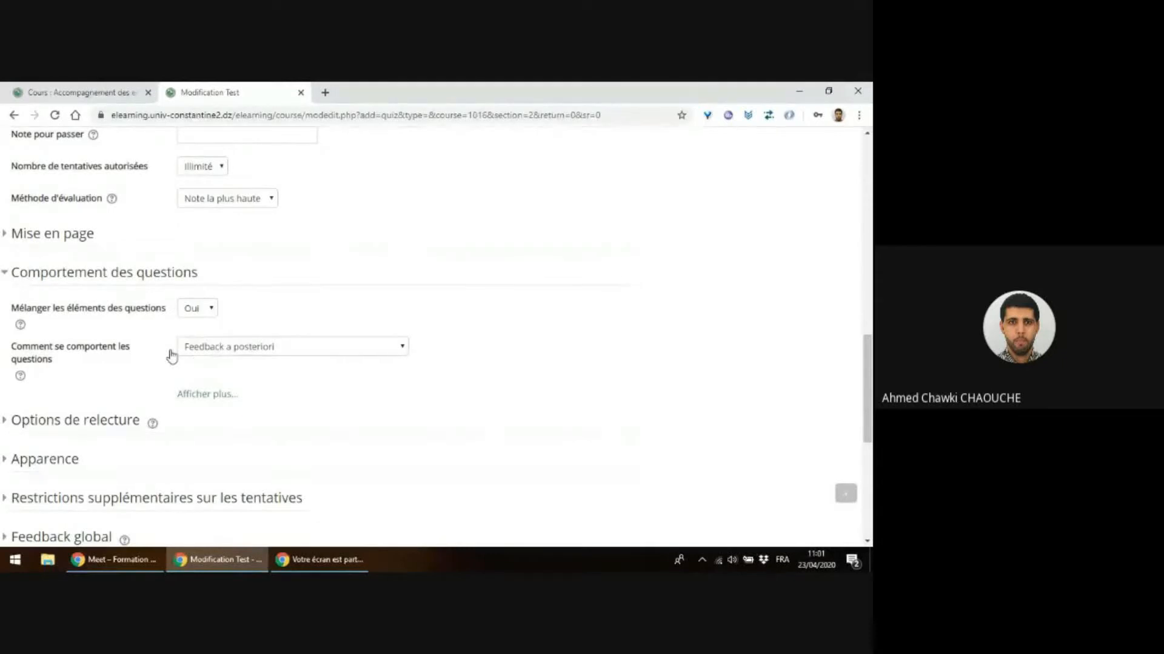
# - Set the number of allowed attempts to 2 and keep Note la plus haute as the evaluation method
pyautogui.scroll(1, 197, 227)
pyautogui.scroll(2, 197, 228)
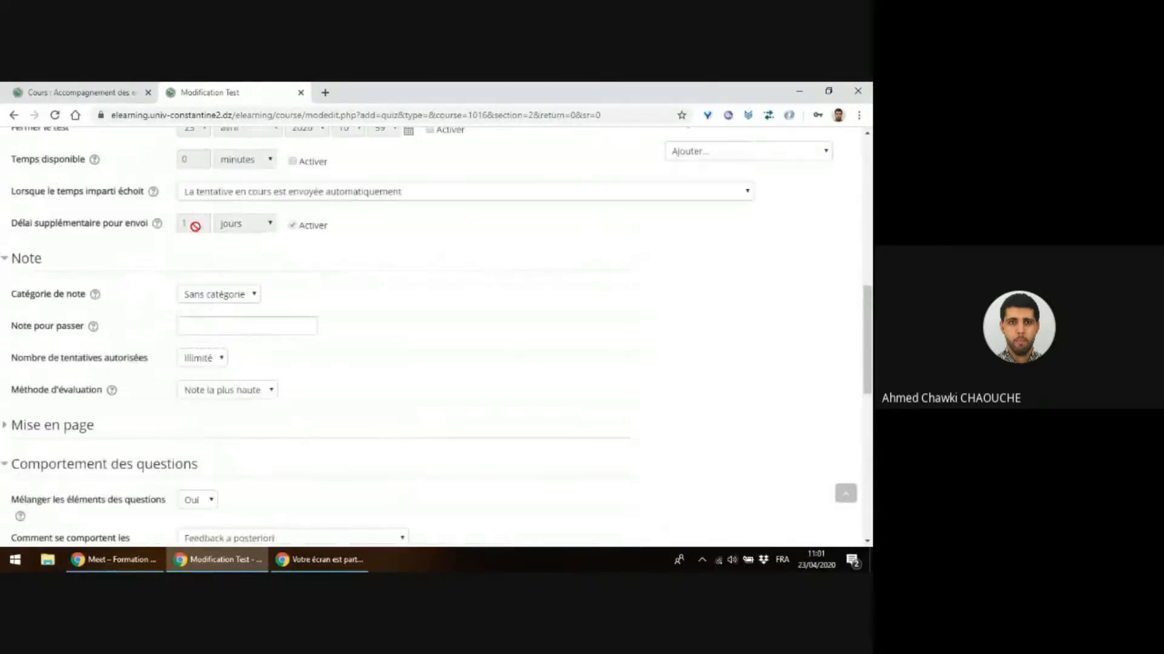
pyautogui.click(222, 359)
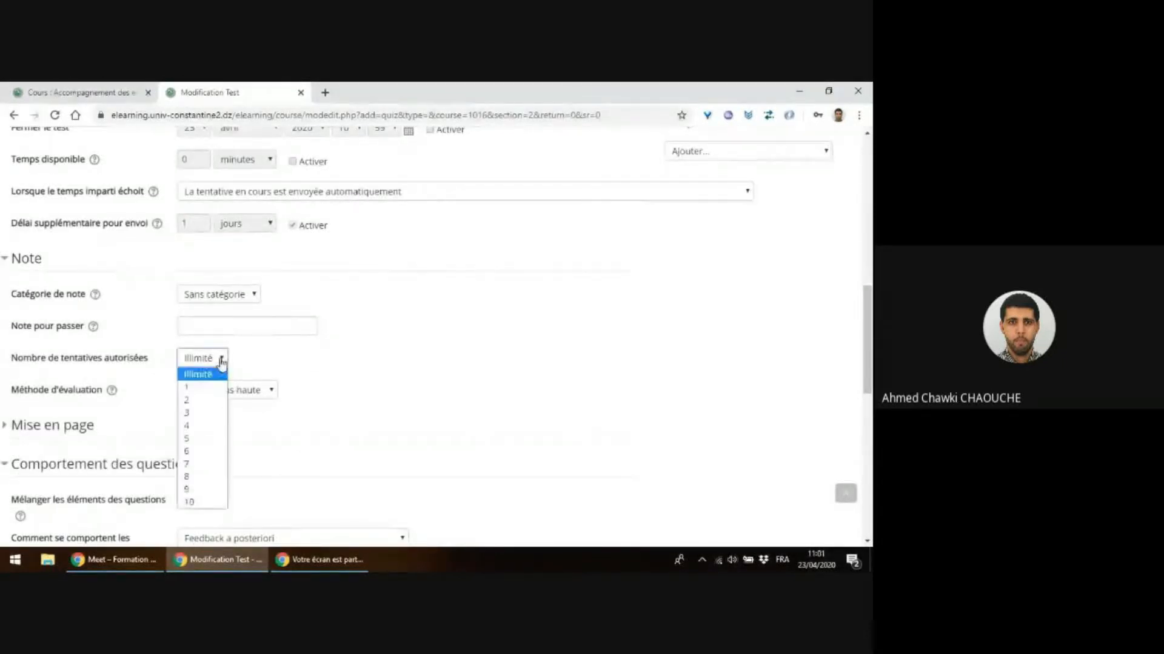
pyautogui.scroll(-1, 222, 361)
pyautogui.click(225, 294)
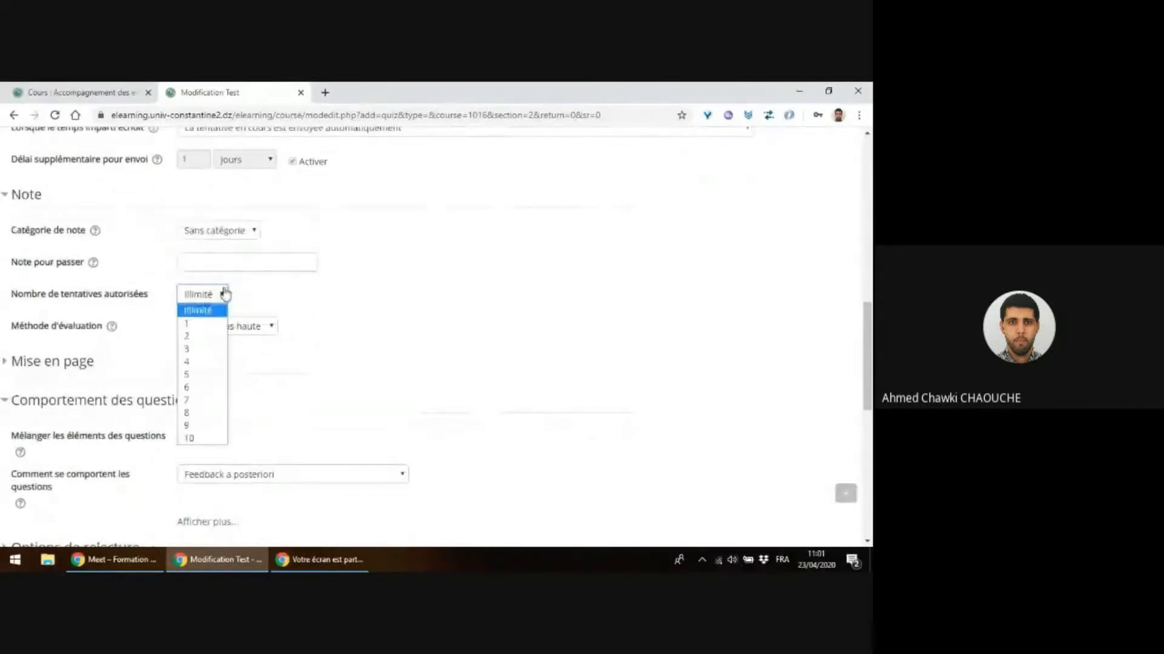
pyautogui.click(194, 336)
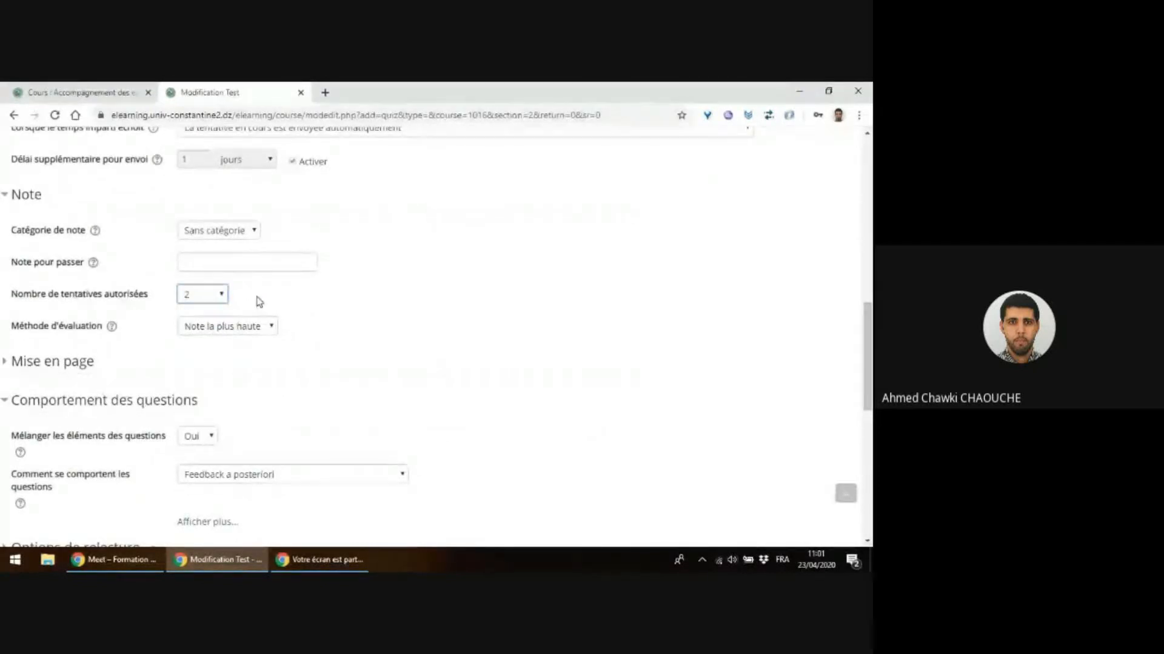
pyautogui.click(254, 328)
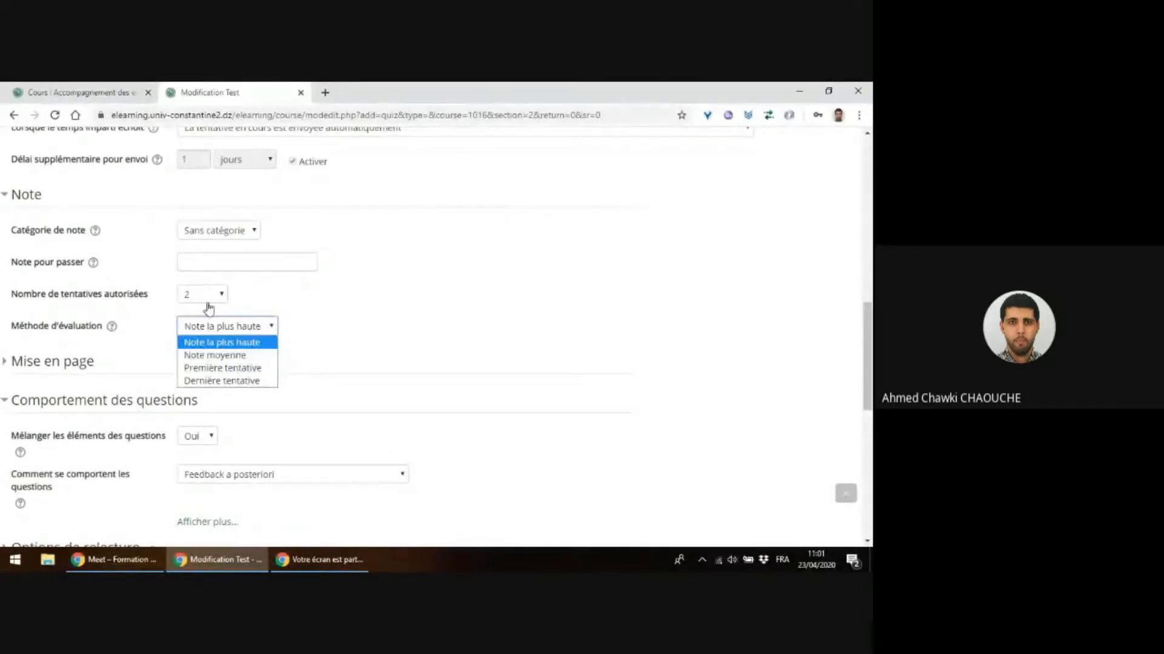
pyautogui.click(385, 316)
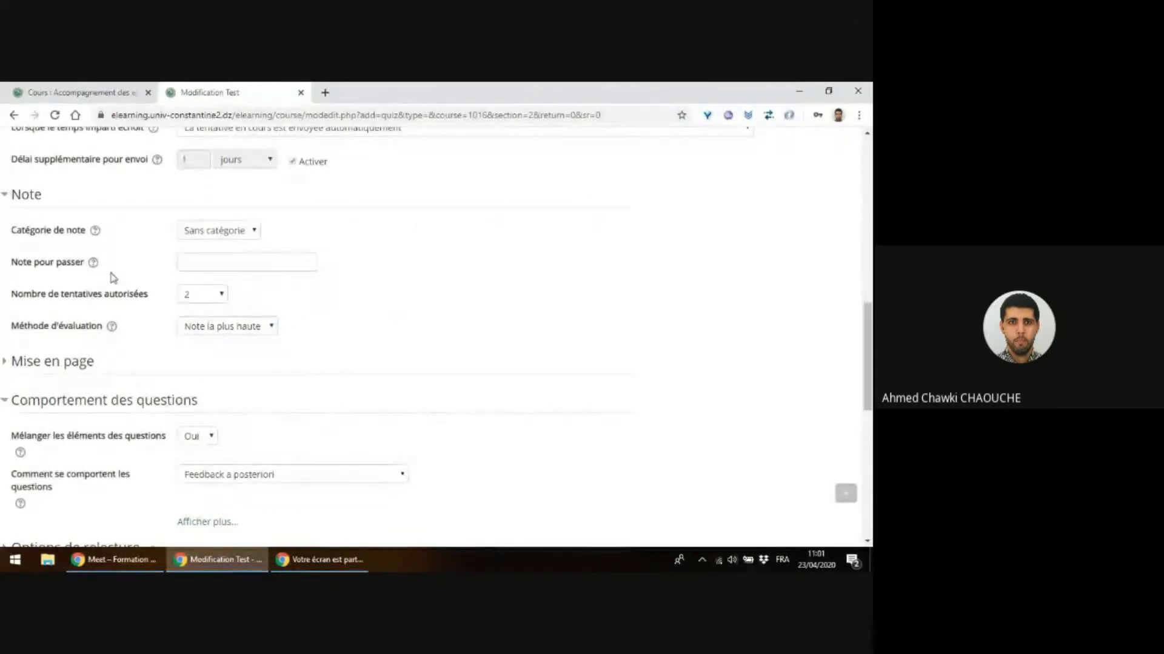
# - Save the new test and return to the course page
pyautogui.scroll(-10, 111, 272)
pyautogui.click(236, 395)
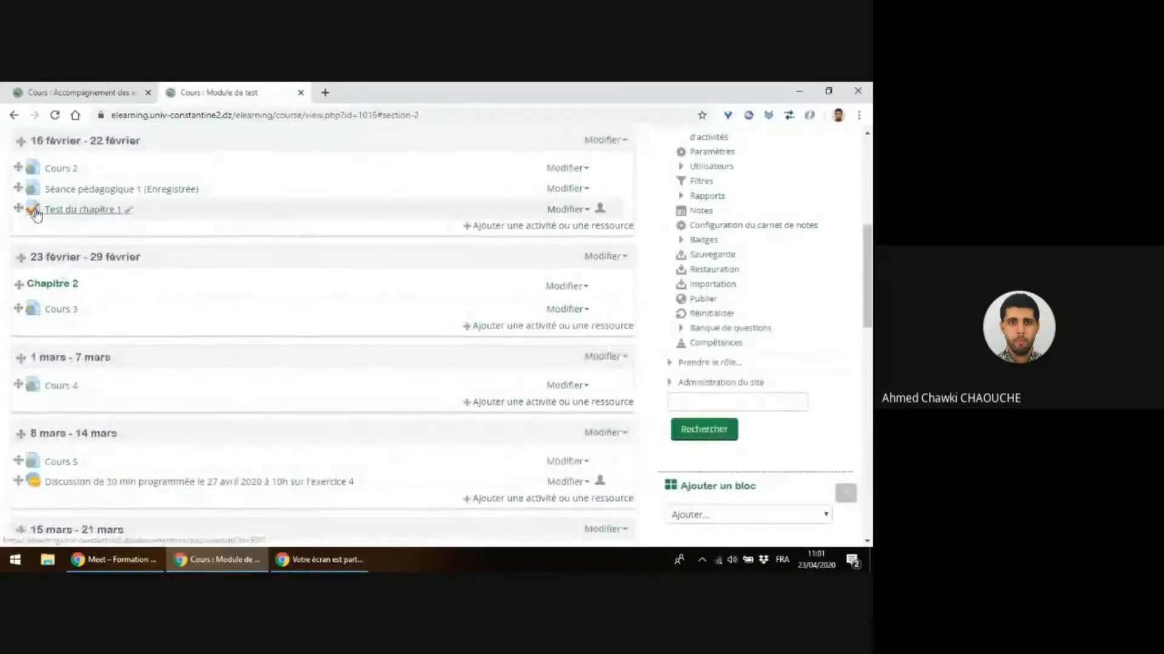
# - Open the Test du chapitre 1 activity and go to its question editing page
pyautogui.scroll(2, 36, 213)
pyautogui.click(72, 339)
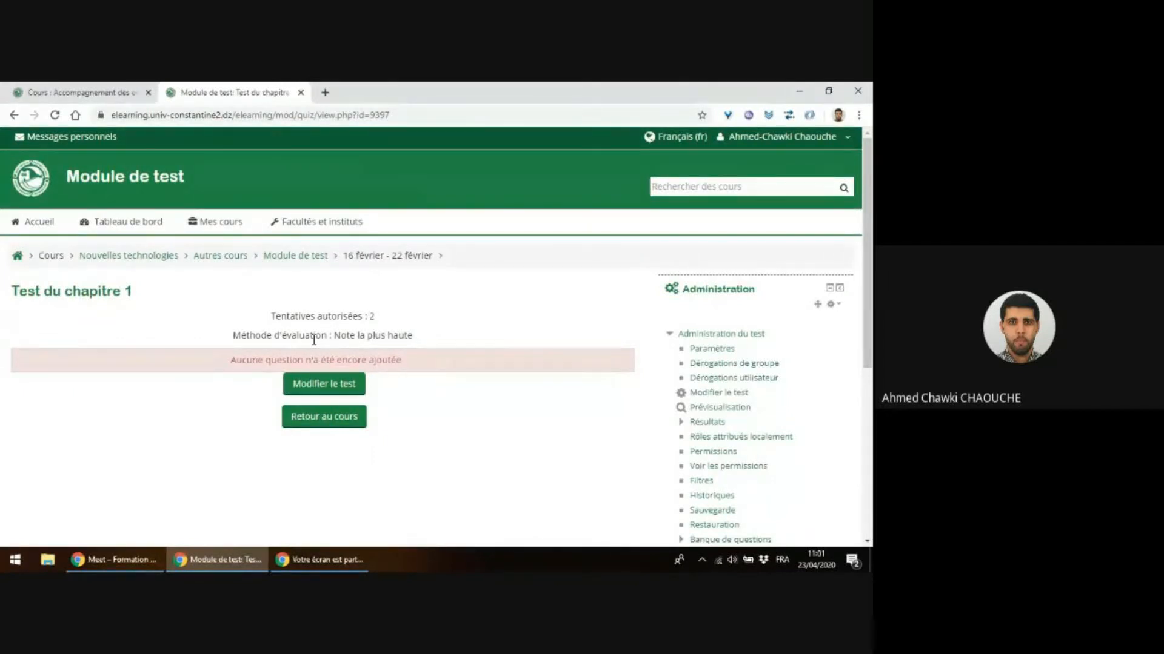
pyautogui.click(309, 386)
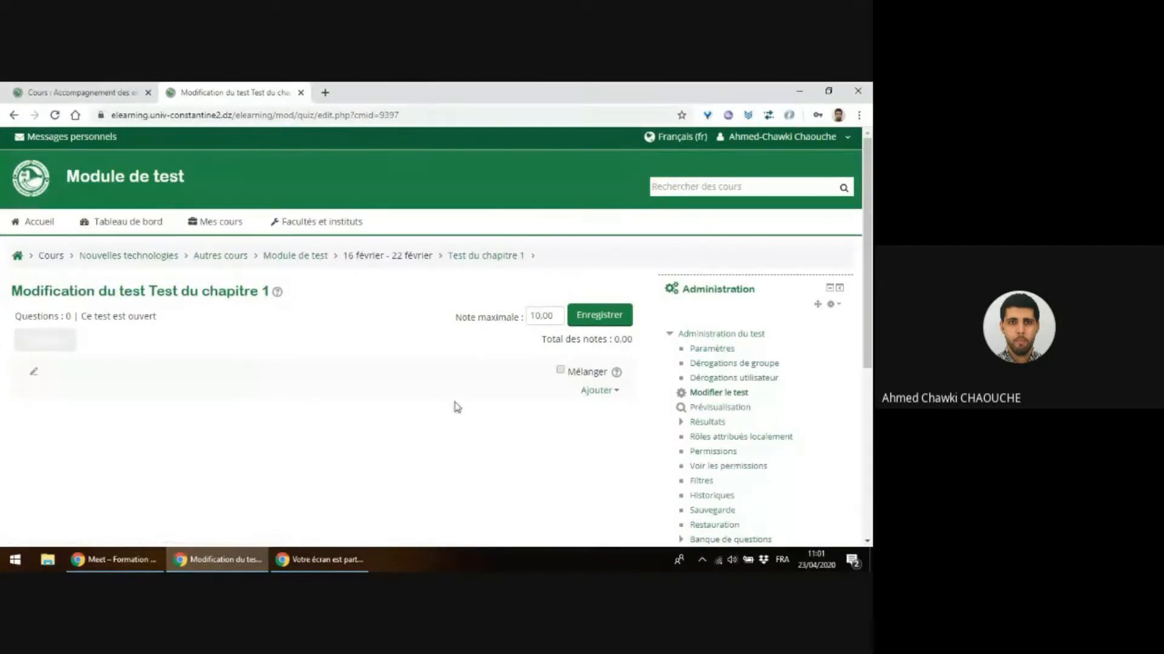
# - Check the options for adding content to the test and choose to add a new question
pyautogui.click(597, 392)
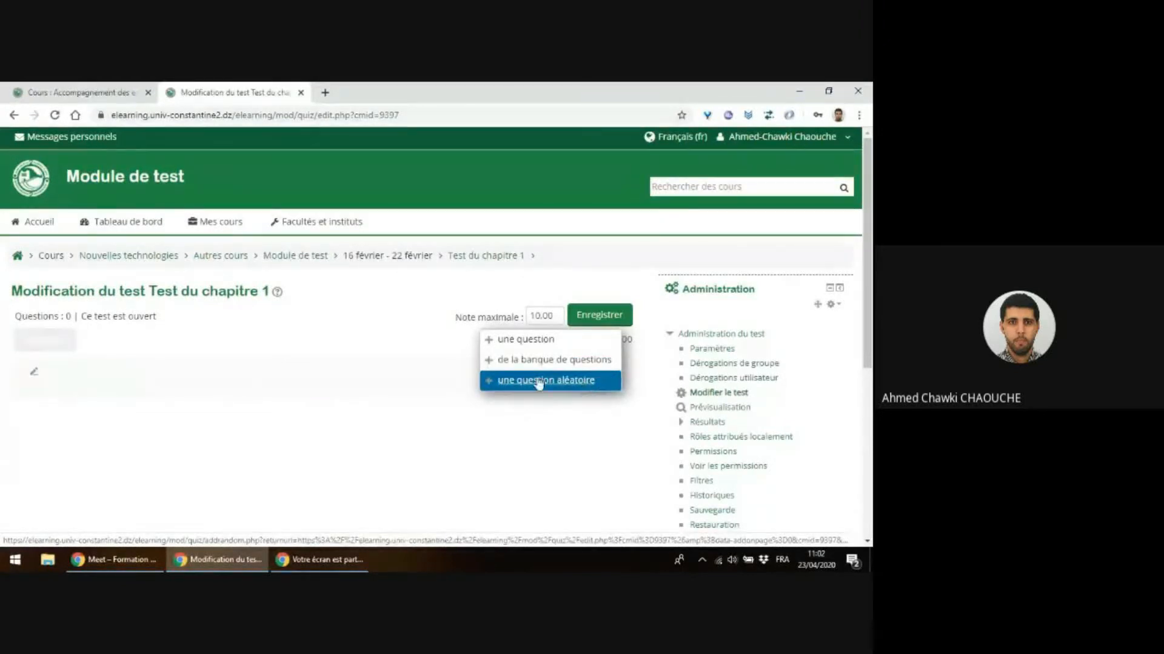
pyautogui.click(385, 400)
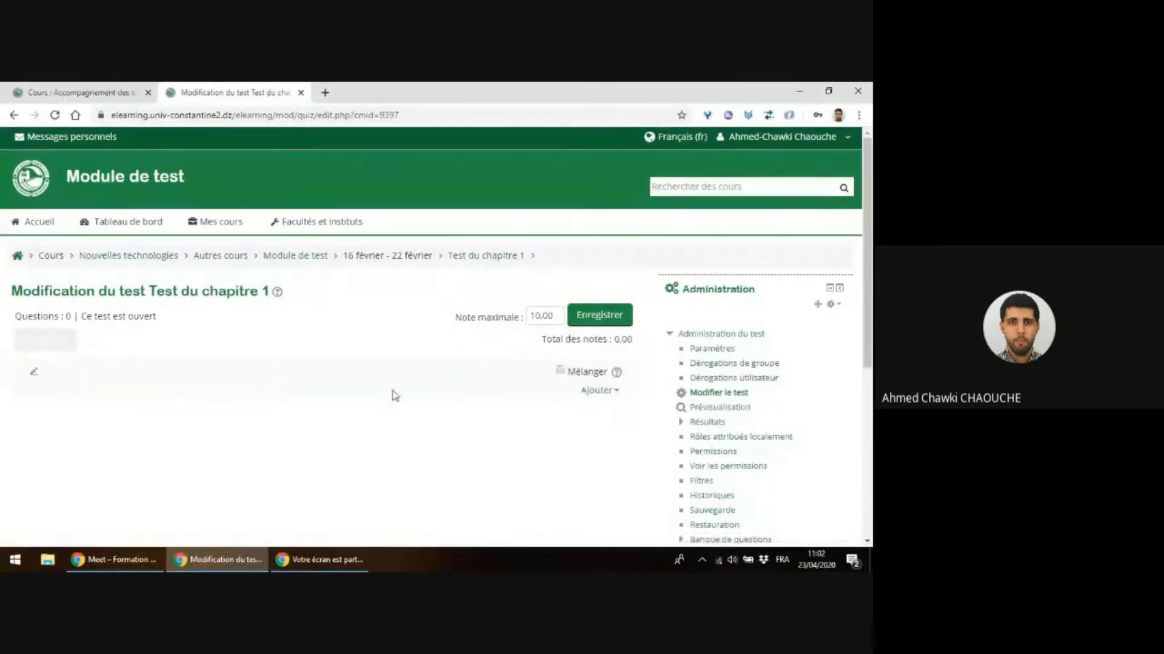
pyautogui.click(597, 391)
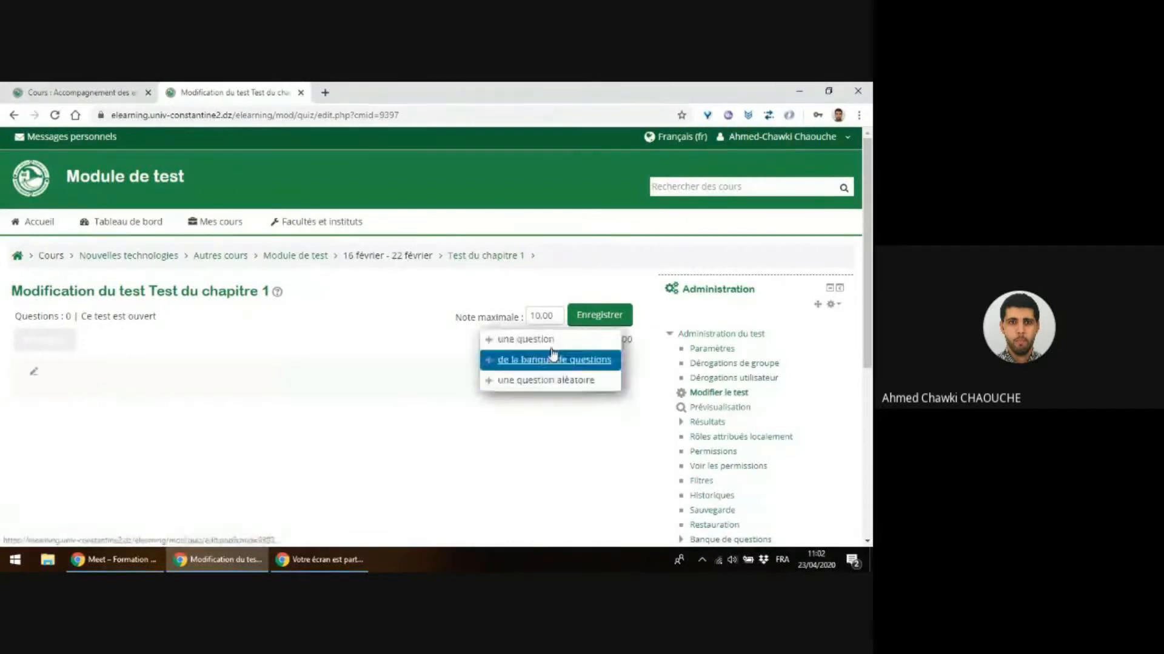
pyautogui.click(544, 338)
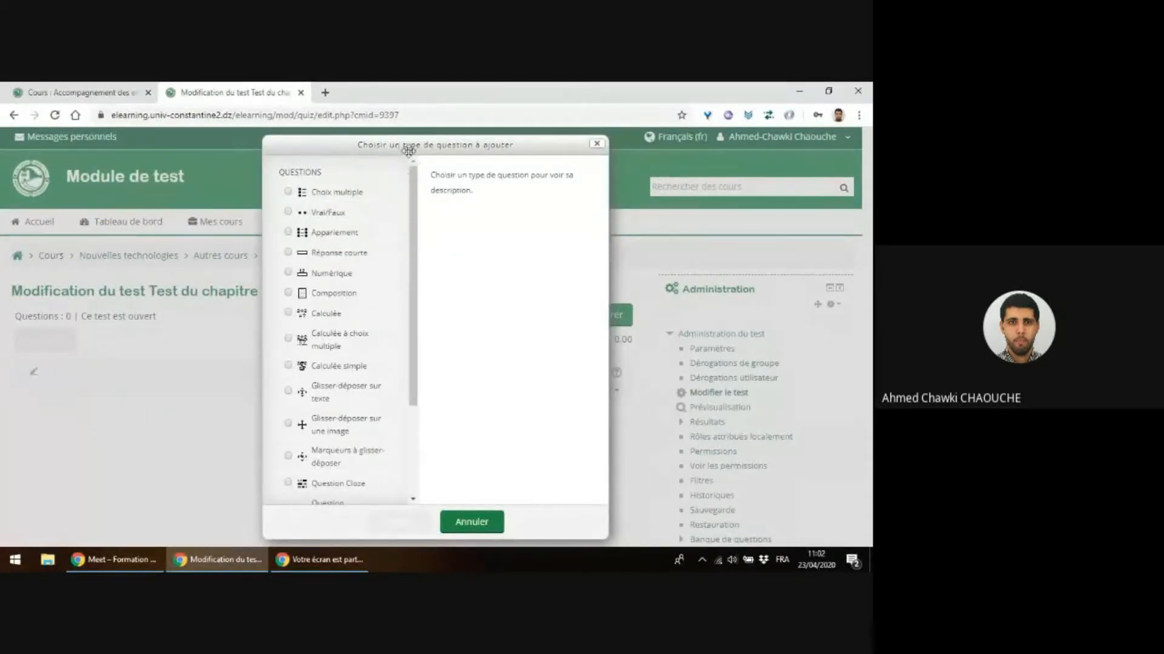
# - Look through the full list of available question types, including those under Autre
pyautogui.moveTo(411, 144); pyautogui.dragTo(413, 129)
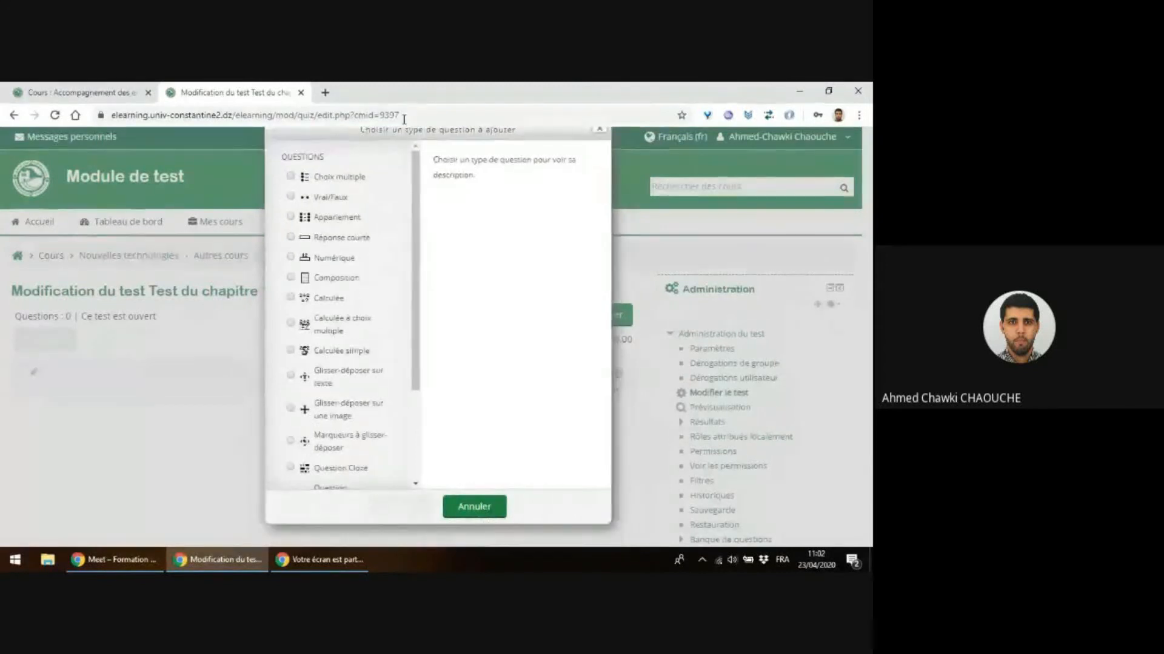
pyautogui.scroll(-1, 412, 196)
pyautogui.scroll(-3, 412, 196)
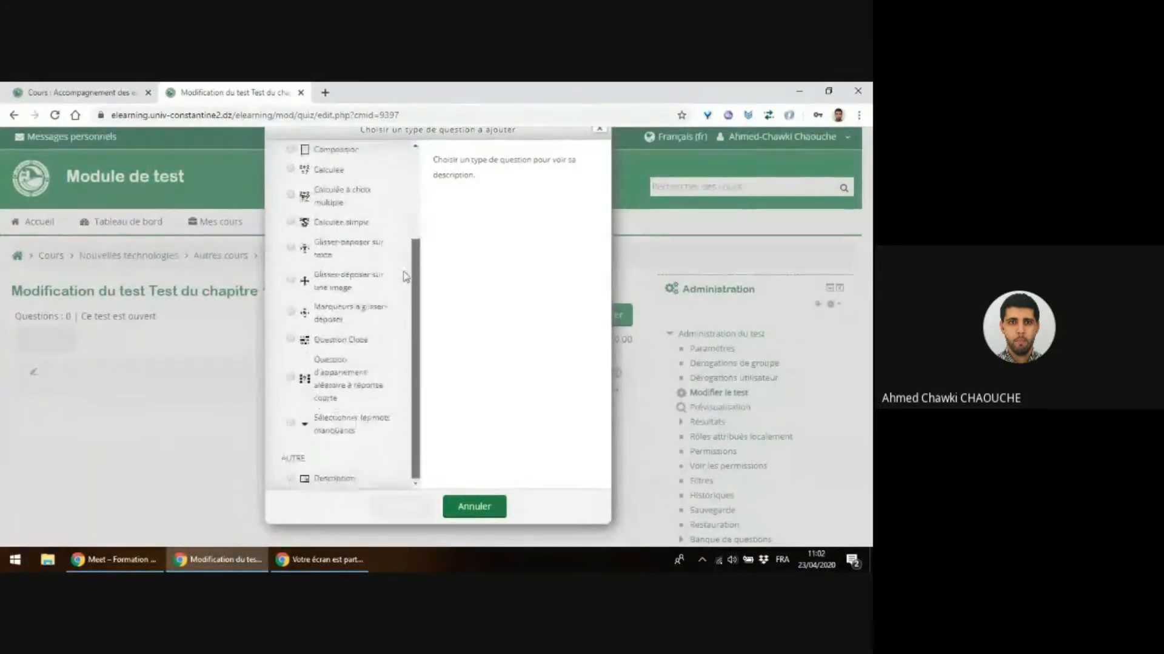
pyautogui.scroll(4, 407, 285)
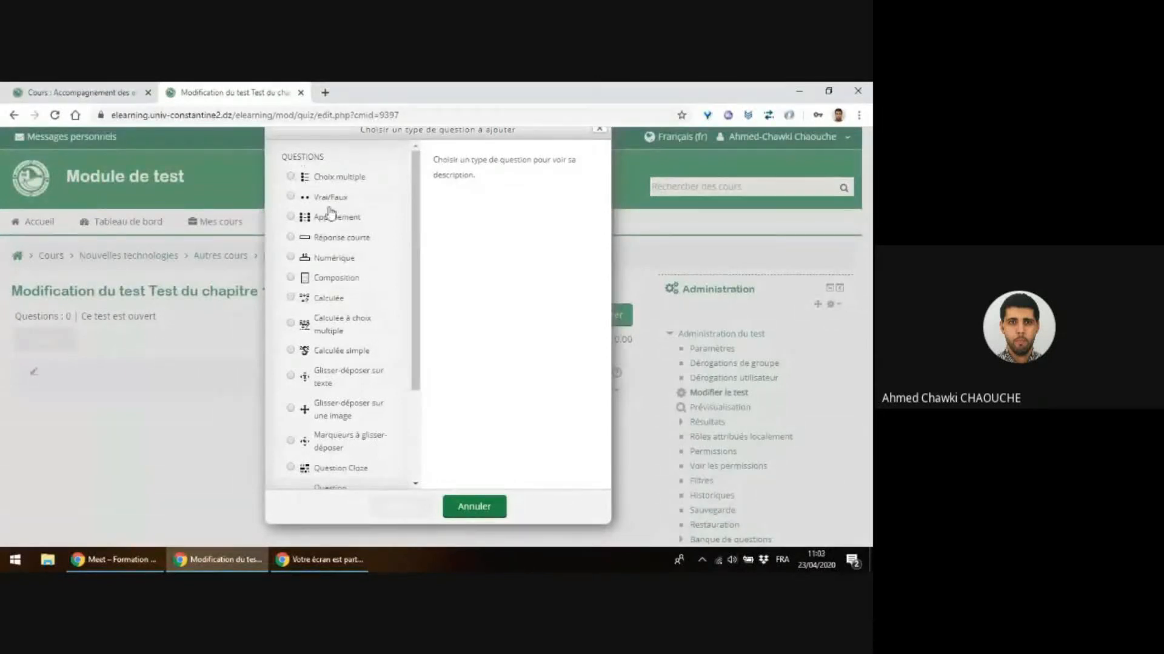
pyautogui.scroll(-2, 289, 305)
pyautogui.scroll(-1, 289, 305)
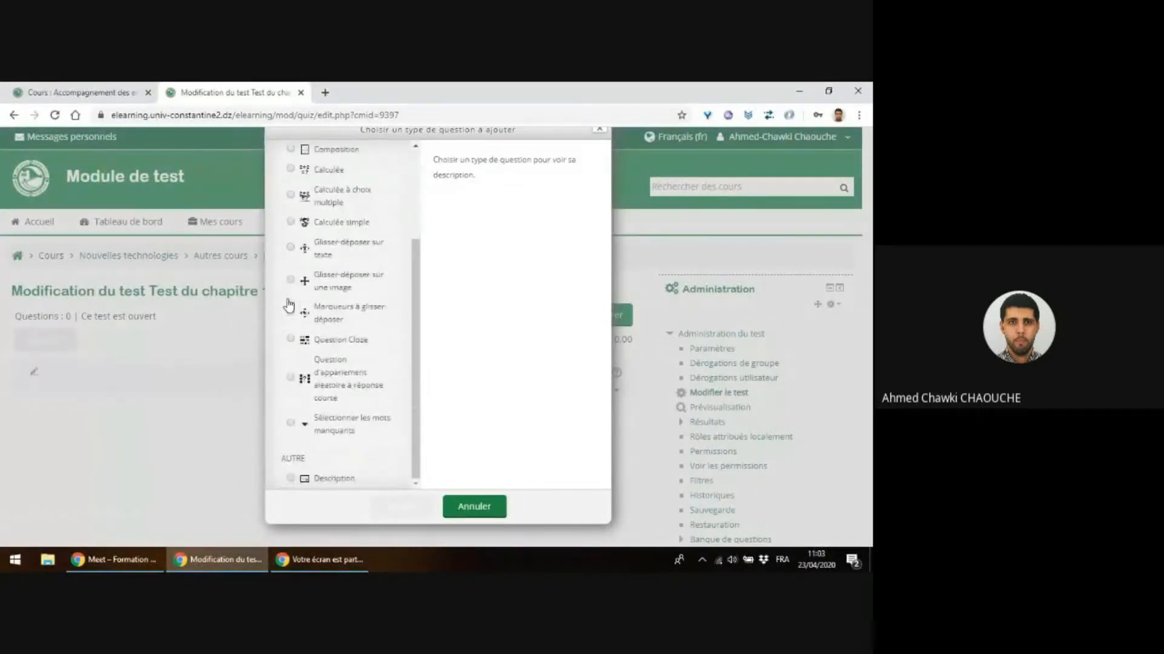
pyautogui.scroll(3, 289, 306)
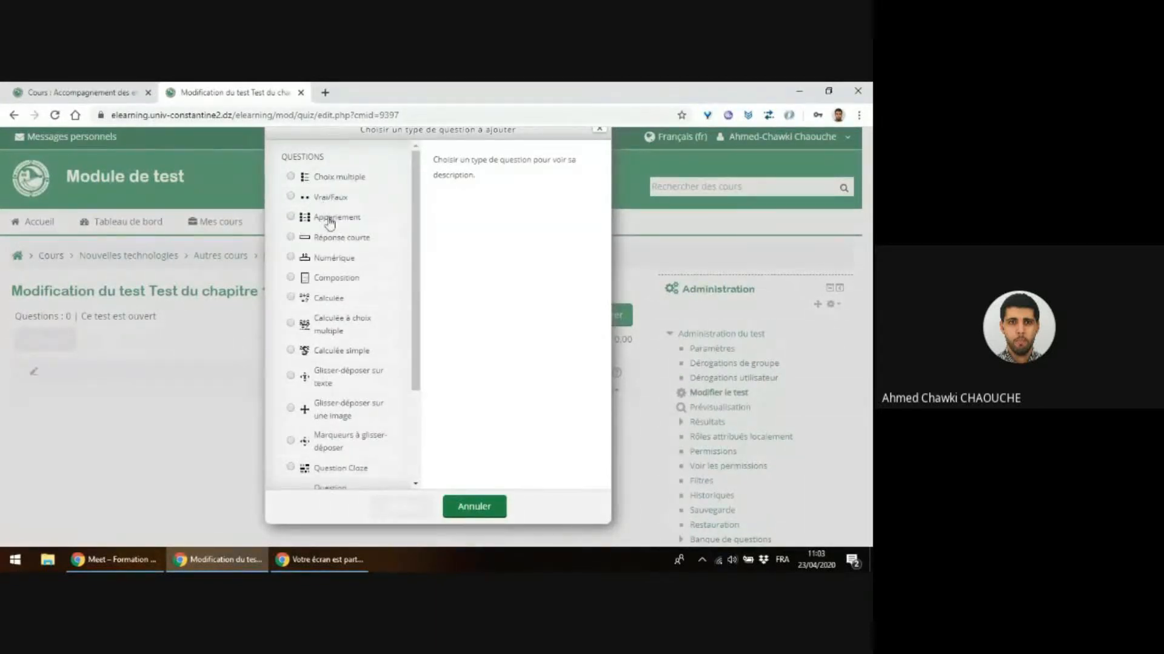
pyautogui.scroll(-1, 296, 292)
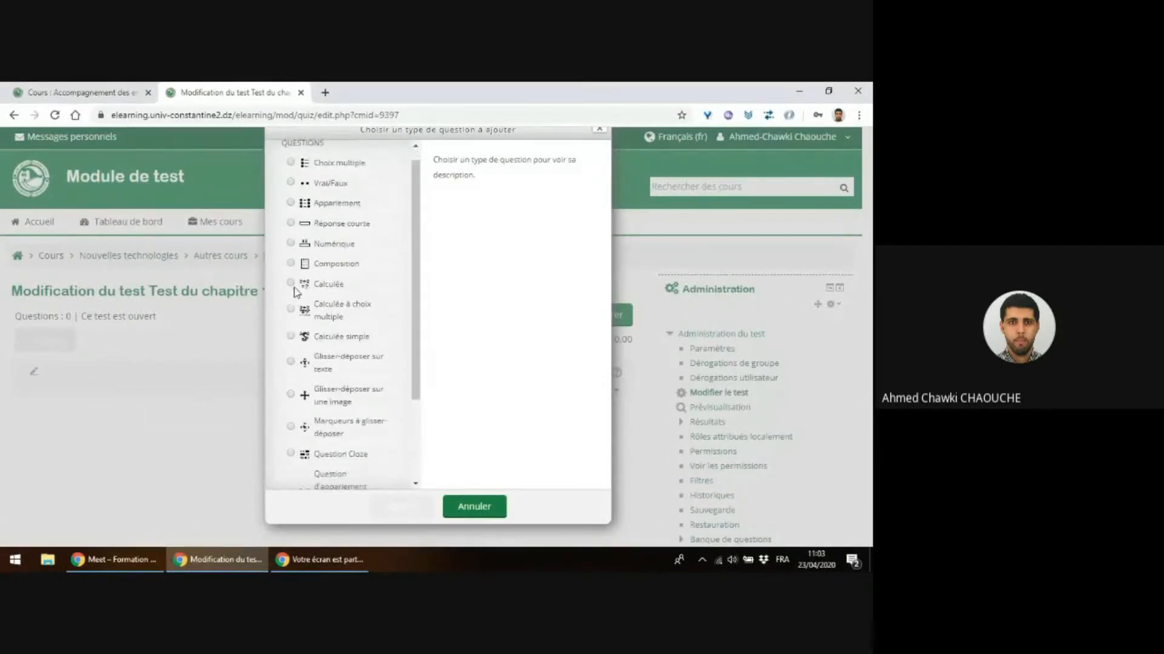
pyautogui.scroll(-2, 296, 292)
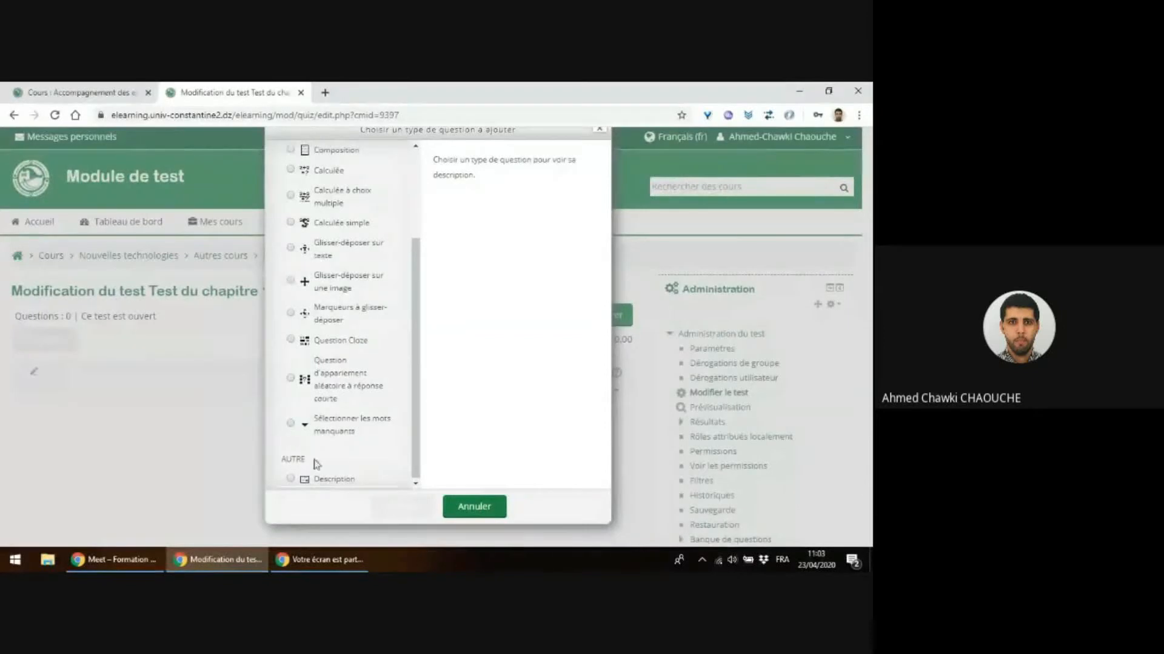
pyautogui.scroll(3, 309, 254)
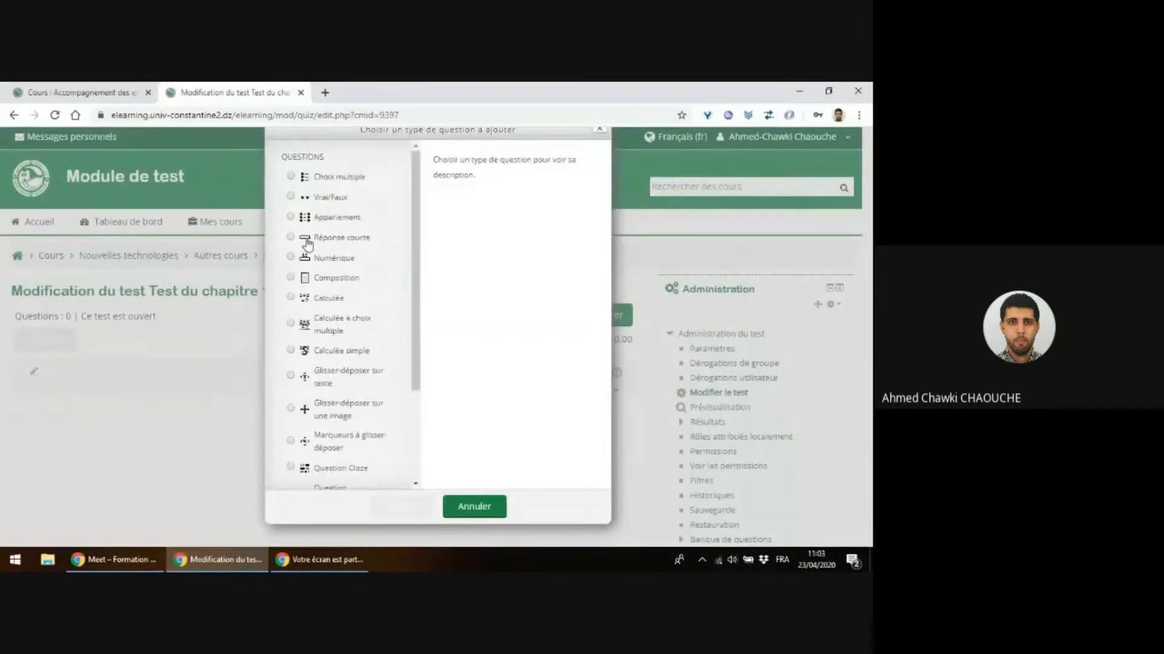
# - Add a Choix multiple question and name it qcm1
pyautogui.click(291, 177)
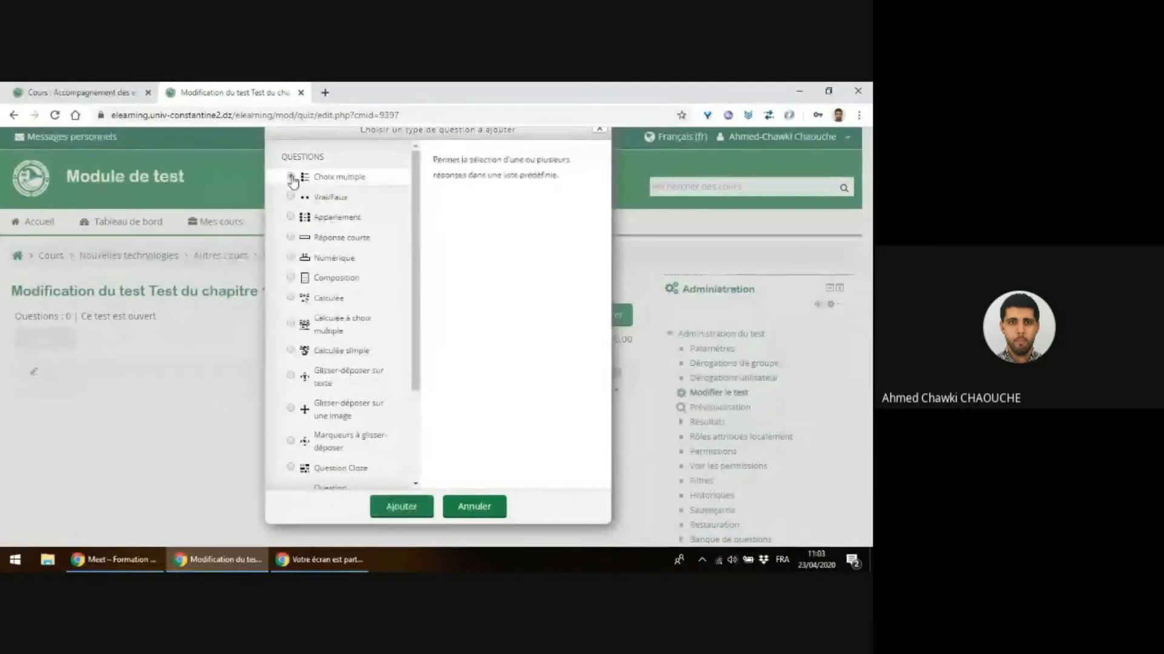
pyautogui.click(394, 508)
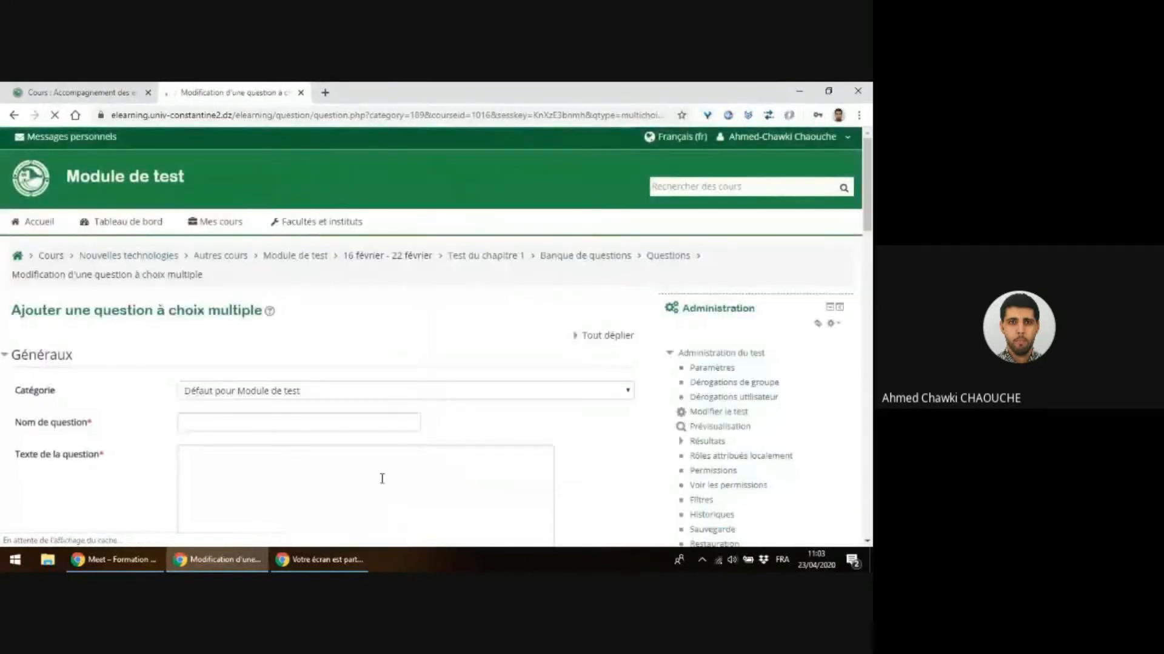
pyautogui.click(236, 420)
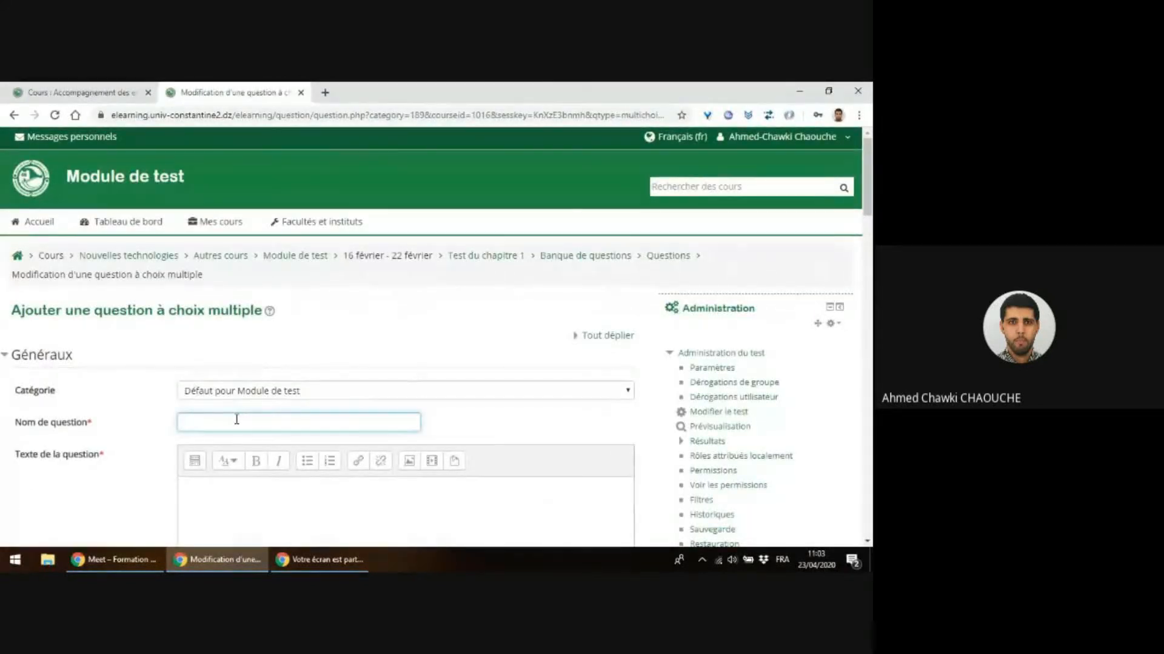
pyautogui.write('qcm1')
# - Enter "Quelle est la superficie de l'Algérie" as the question text
pyautogui.scroll(-2, 150, 315)
pyautogui.click(220, 382)
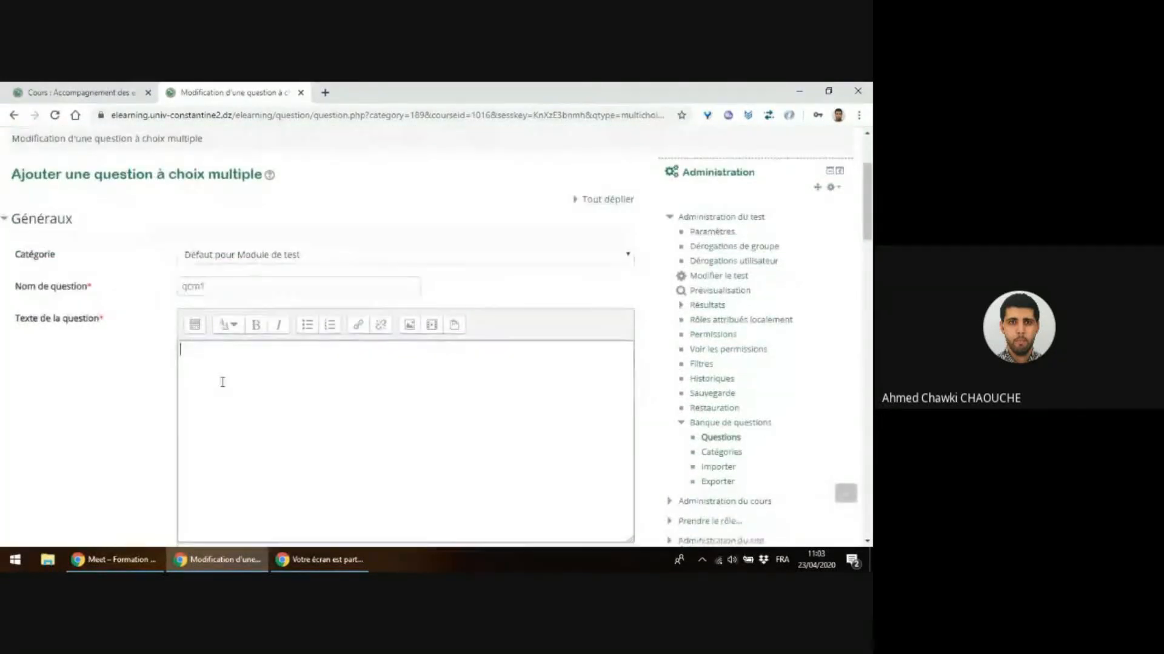
pyautogui.scroll(-1, 218, 364)
pyautogui.write('Quel')
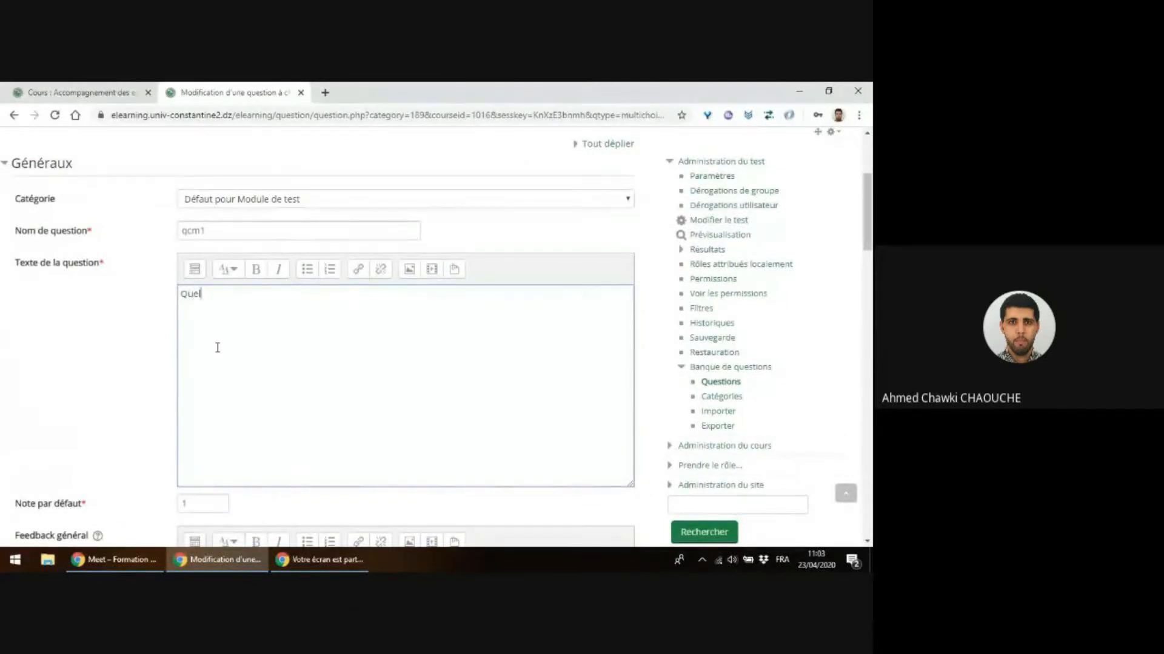
pyautogui.write("le est la superficie de l'Algérie")
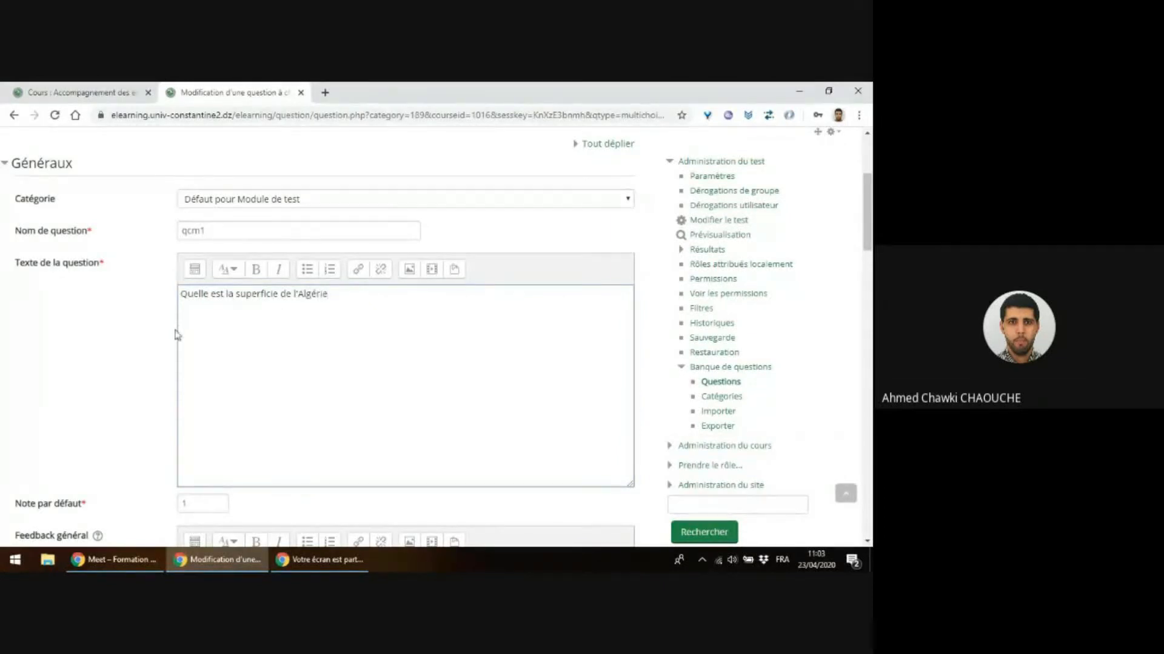
# - Review the question's Note par défaut and Feedback général fields and the answer options below them
pyautogui.scroll(-5, 75, 245)
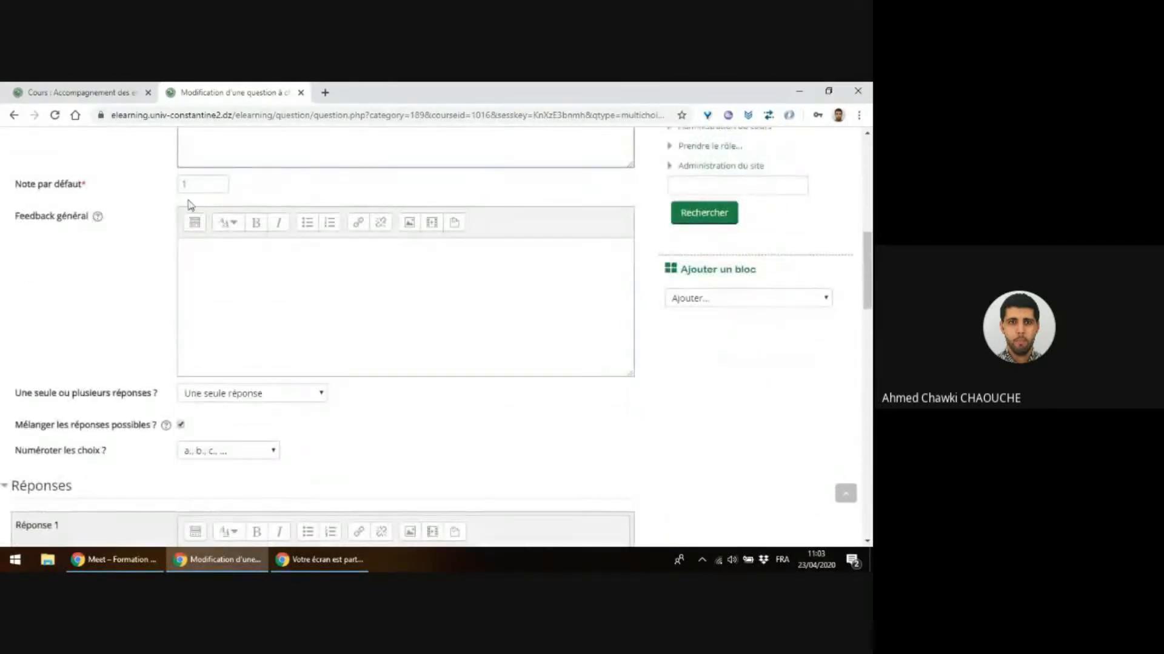
pyautogui.scroll(1, 180, 187)
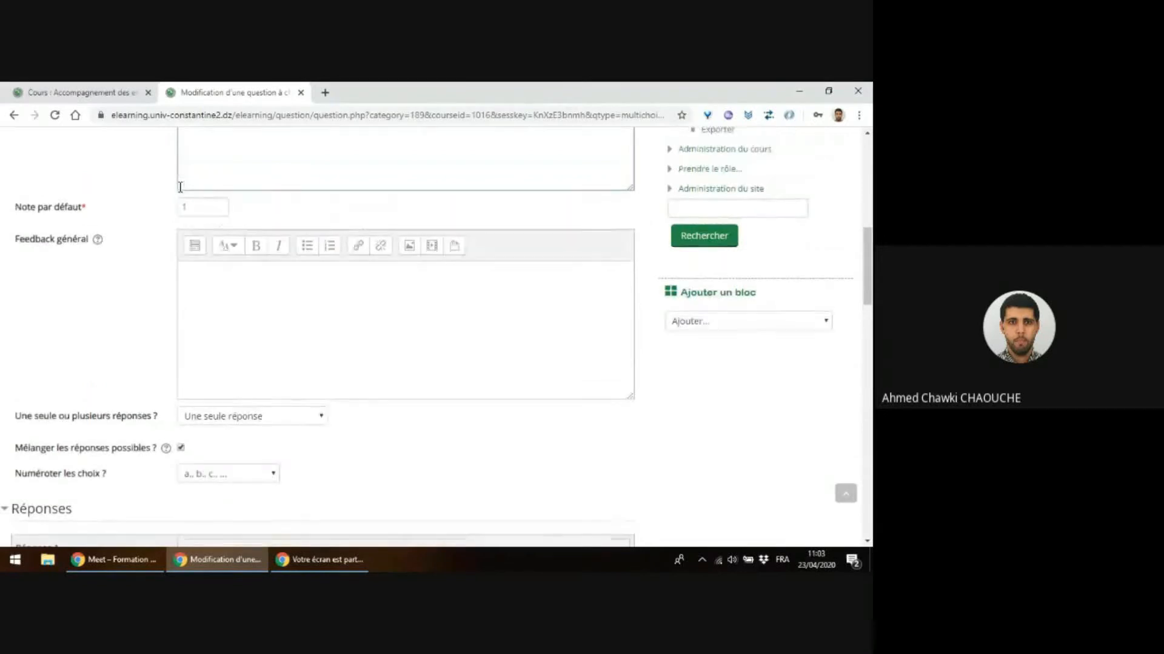
pyautogui.scroll(-2, 121, 194)
pyautogui.scroll(1, 146, 185)
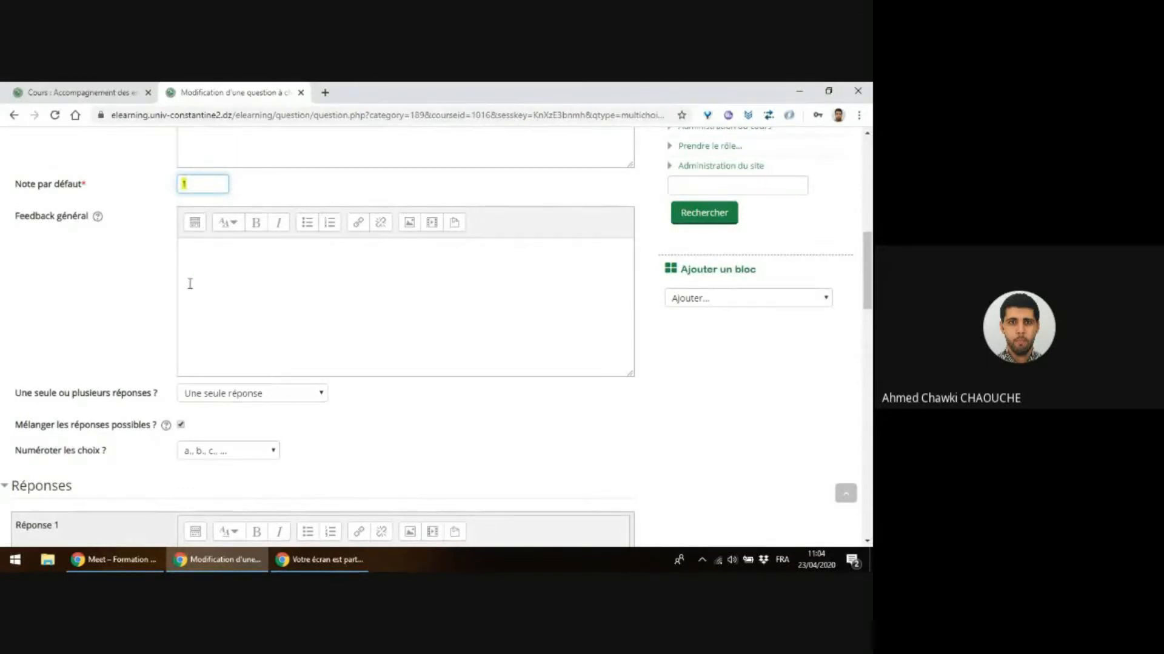
pyautogui.click(200, 255)
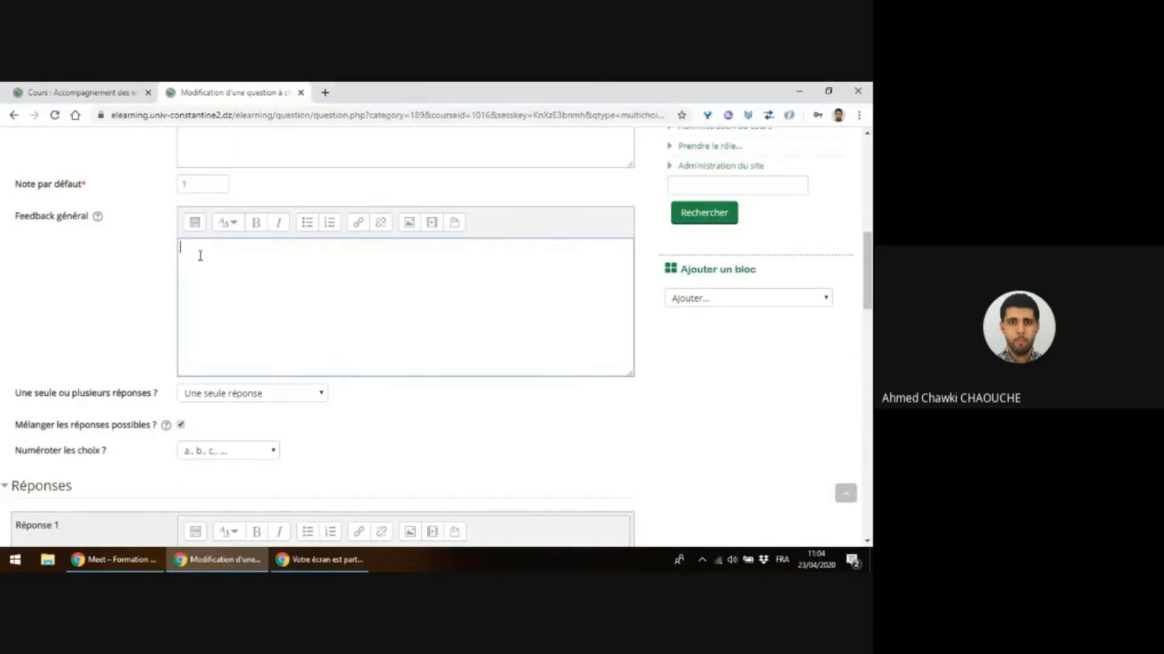
pyautogui.scroll(2, 291, 130)
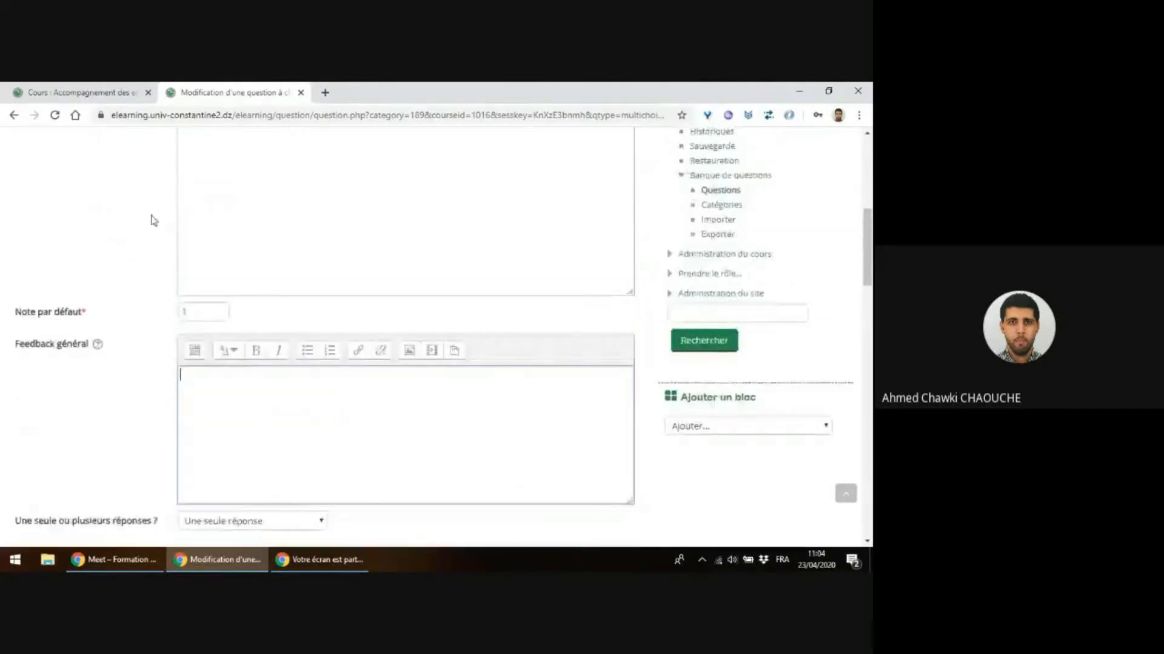
pyautogui.scroll(-3, 155, 339)
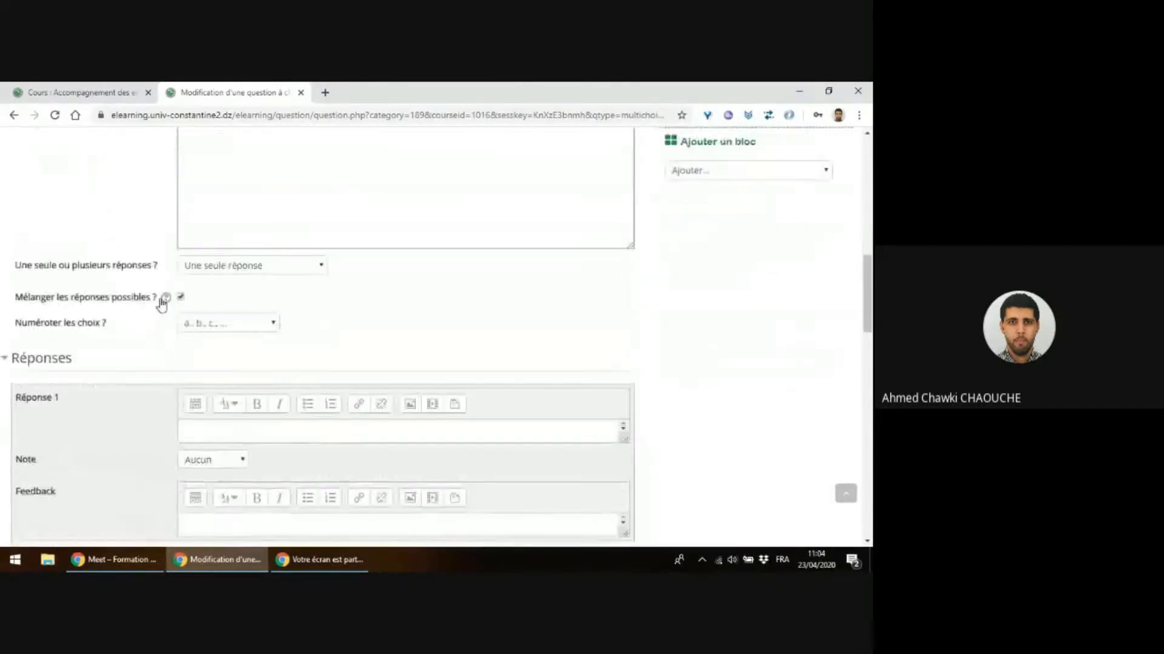
# - Keep Une seule réponse as the answer mode and number the choices as 1., 2., 3., ..
pyautogui.click(220, 268)
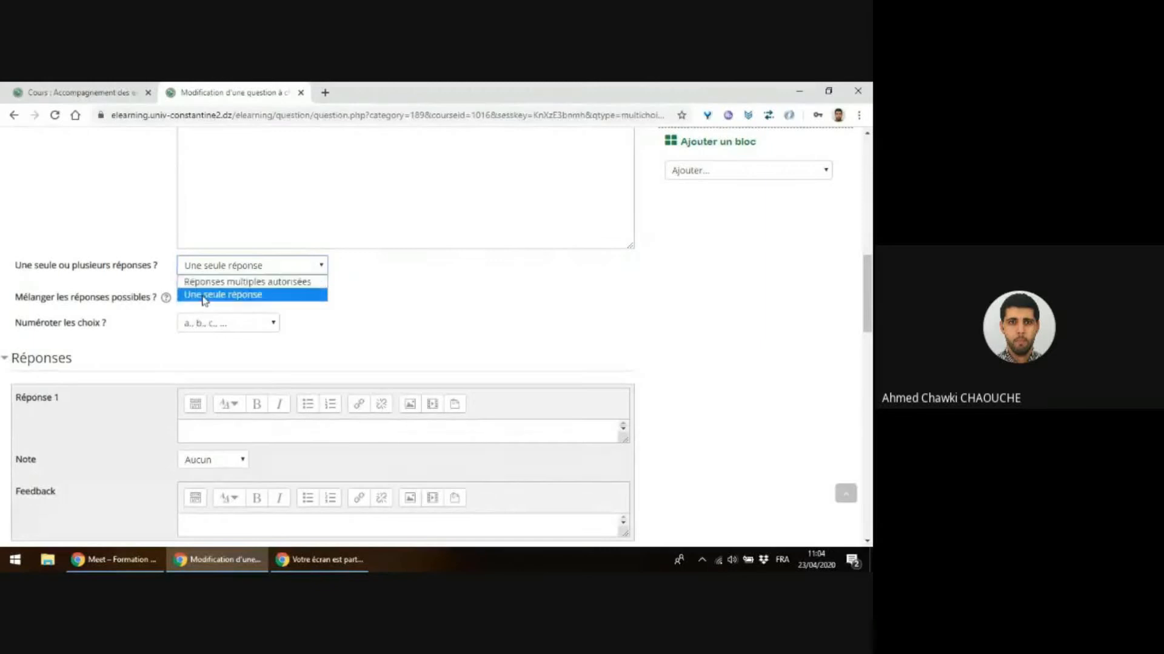
pyautogui.click(206, 297)
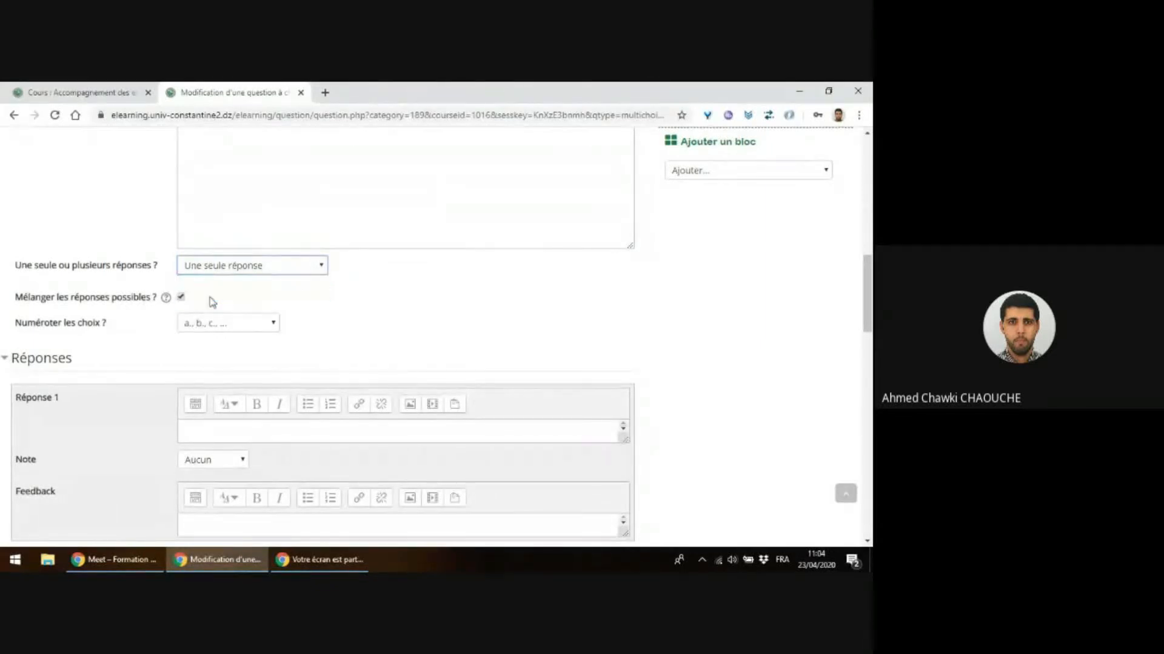
pyautogui.click(208, 324)
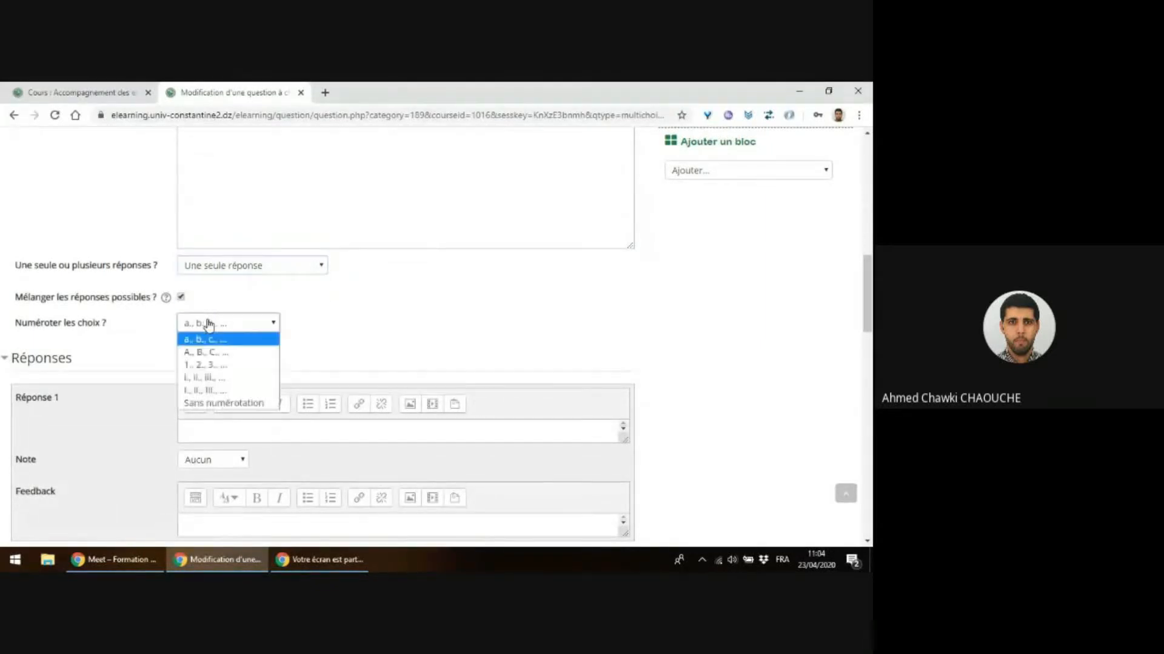
pyautogui.click(200, 371)
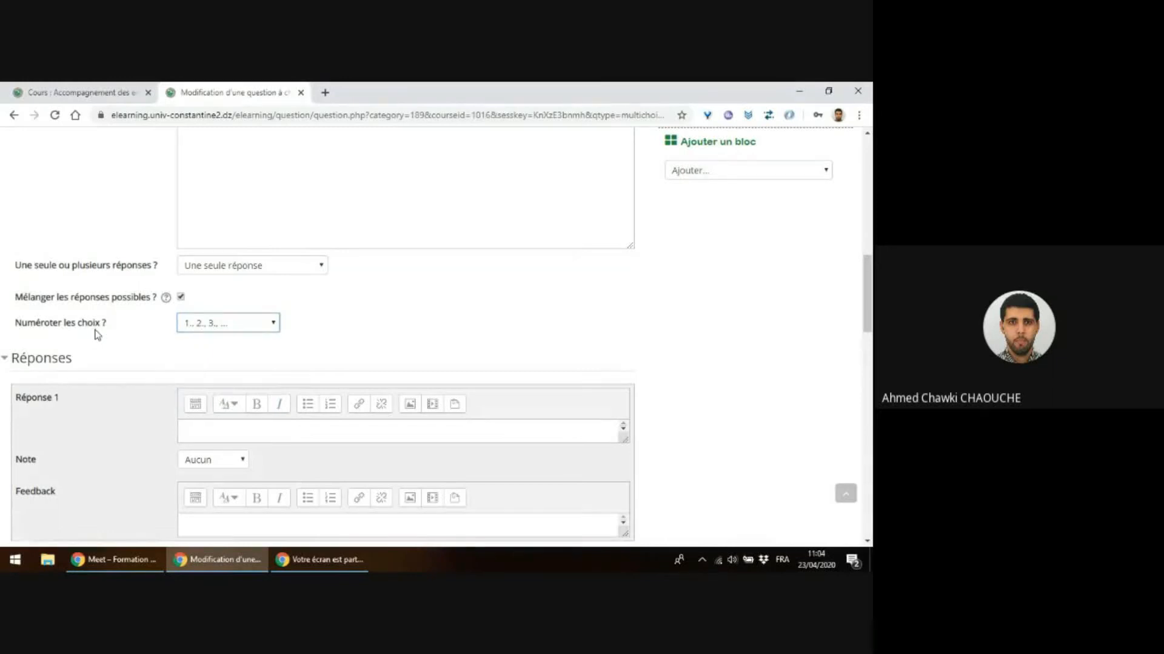
# - Enter "2 millions et quelques..." as the text of Réponse 1
pyautogui.scroll(-1, 108, 334)
pyautogui.scroll(-3, 107, 335)
pyautogui.click(248, 239)
pyautogui.write('2 millions')
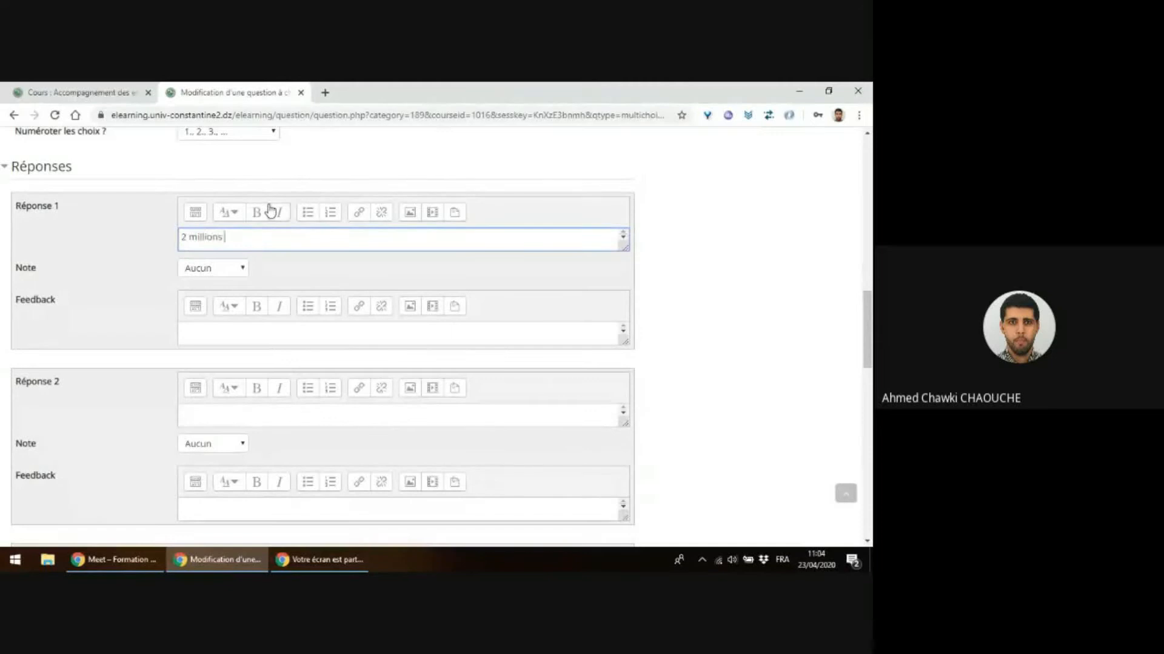
pyautogui.write(' et quelques...')
# - Copy the text of Réponse 1 into Réponse 2 and change it to "3 millions et quelques..."
pyautogui.hotkey('ctrl', 'a')
pyautogui.hotkey('ctrl', 'c')
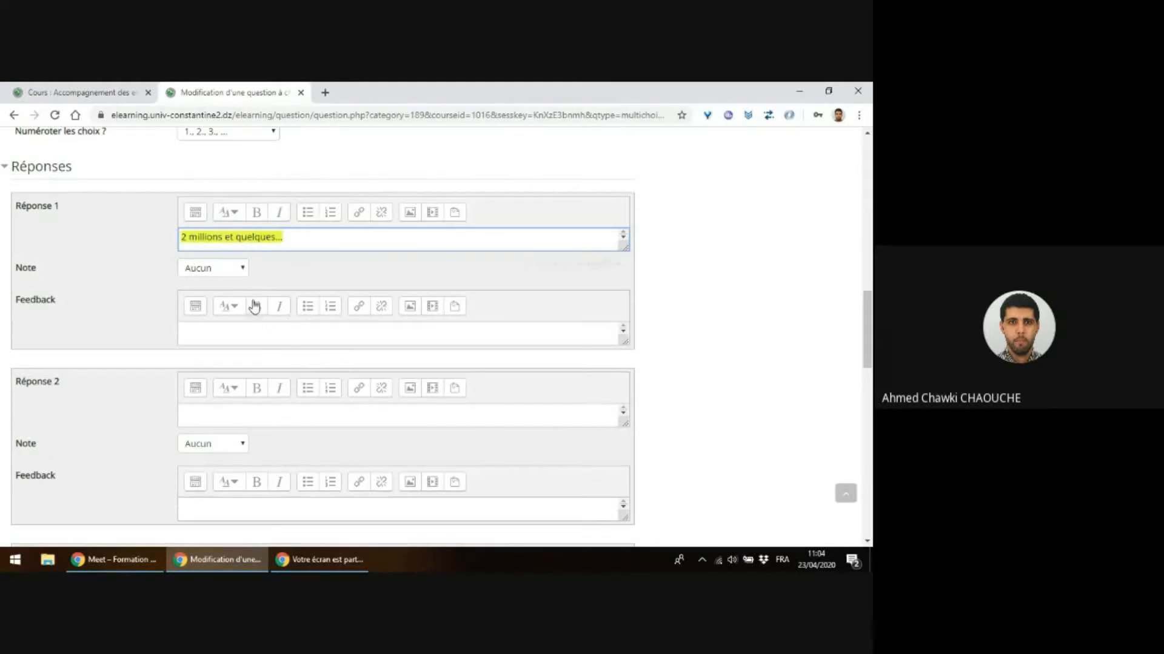
pyautogui.scroll(-1, 243, 315)
pyautogui.click(220, 354)
pyautogui.hotkey('ctrl', 'v')
pyautogui.moveTo(187, 355); pyautogui.dragTo(179, 353)
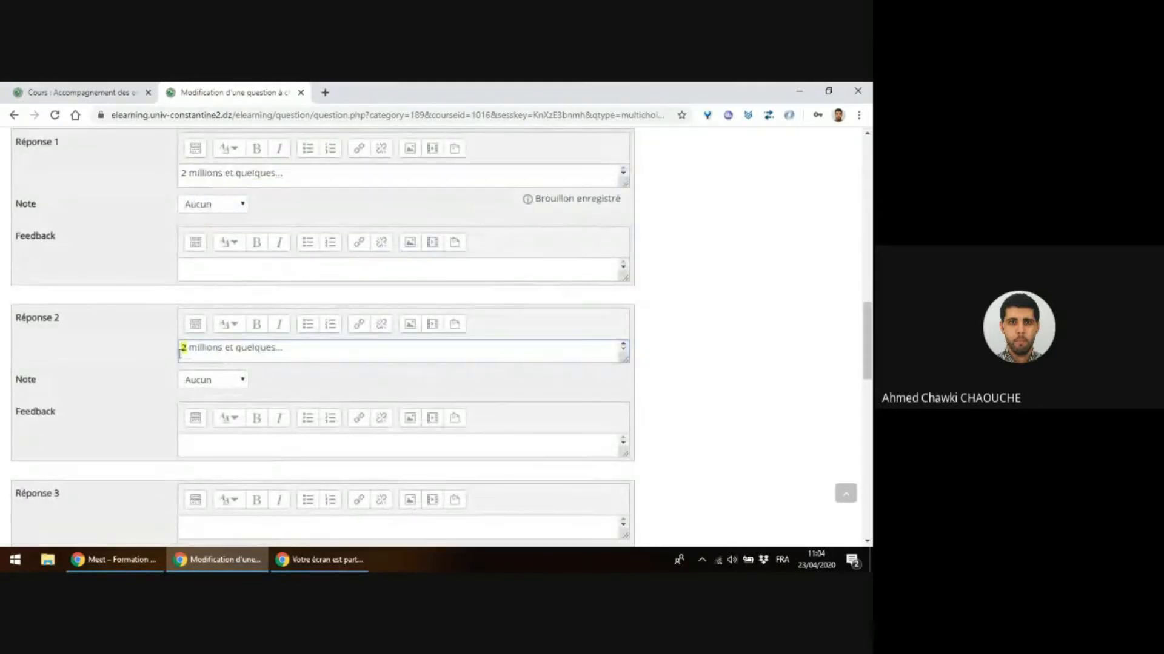
pyautogui.write('3')
# - Paste the copied answer into Réponse 3 and change it to "4 millions et quelques..."
pyautogui.scroll(-3, 182, 400)
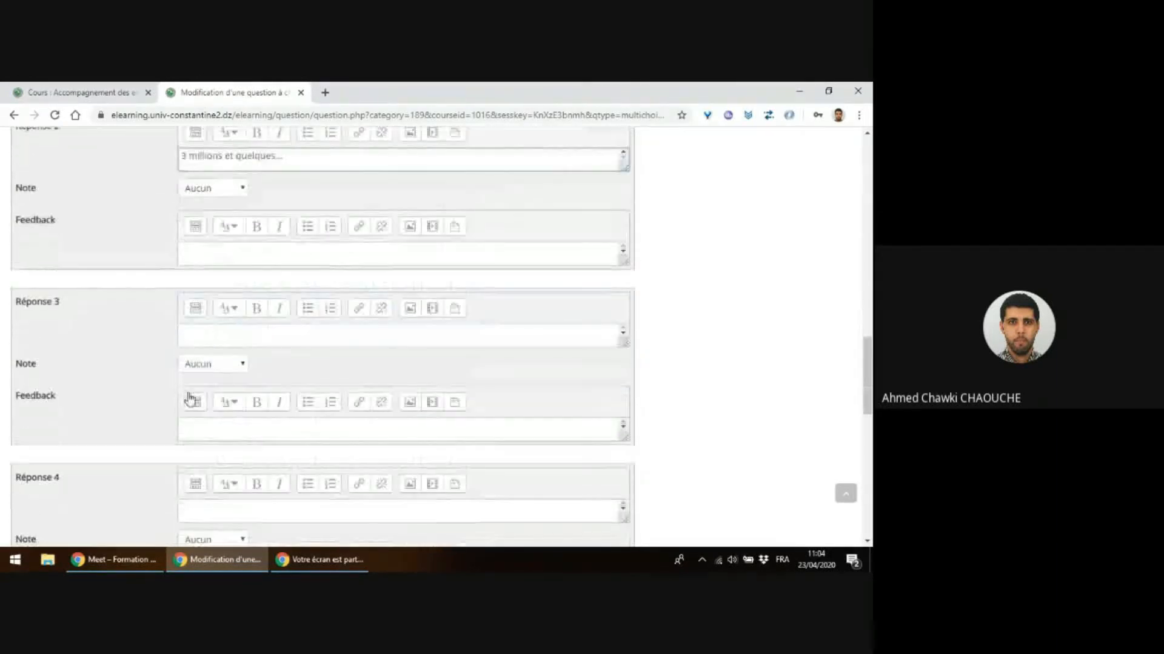
pyautogui.click(194, 338)
pyautogui.hotkey('ctrl', 'v')
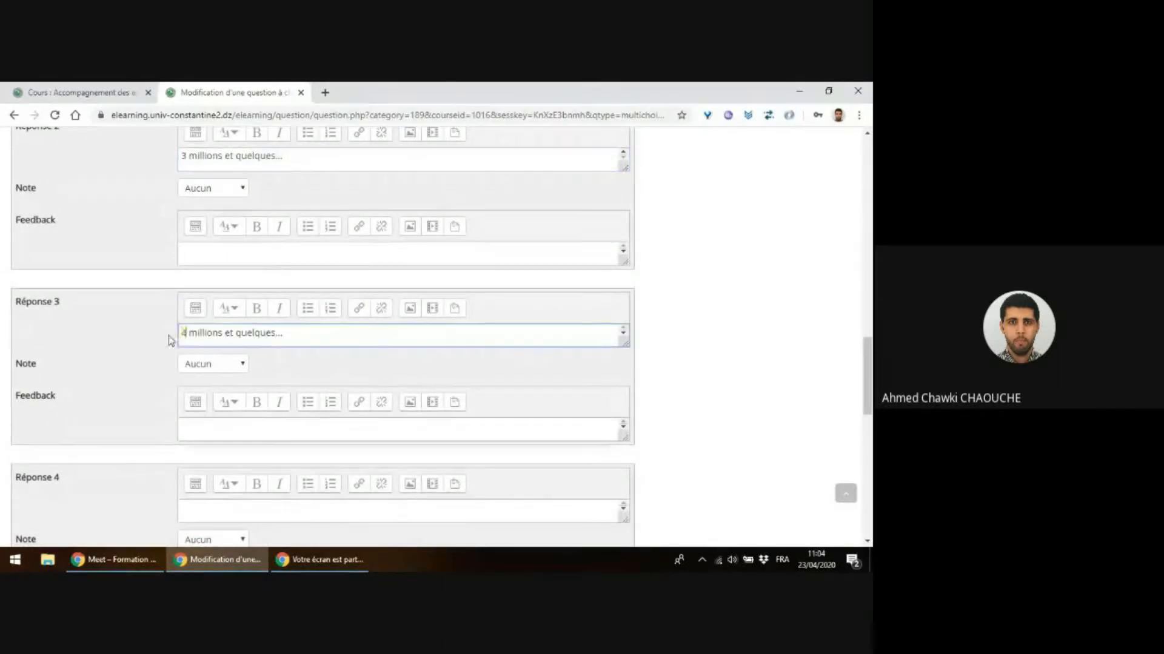
# - Set the grade of Réponse 1, "2 millions et quelques...", to 100%
pyautogui.scroll(6, 291, 278)
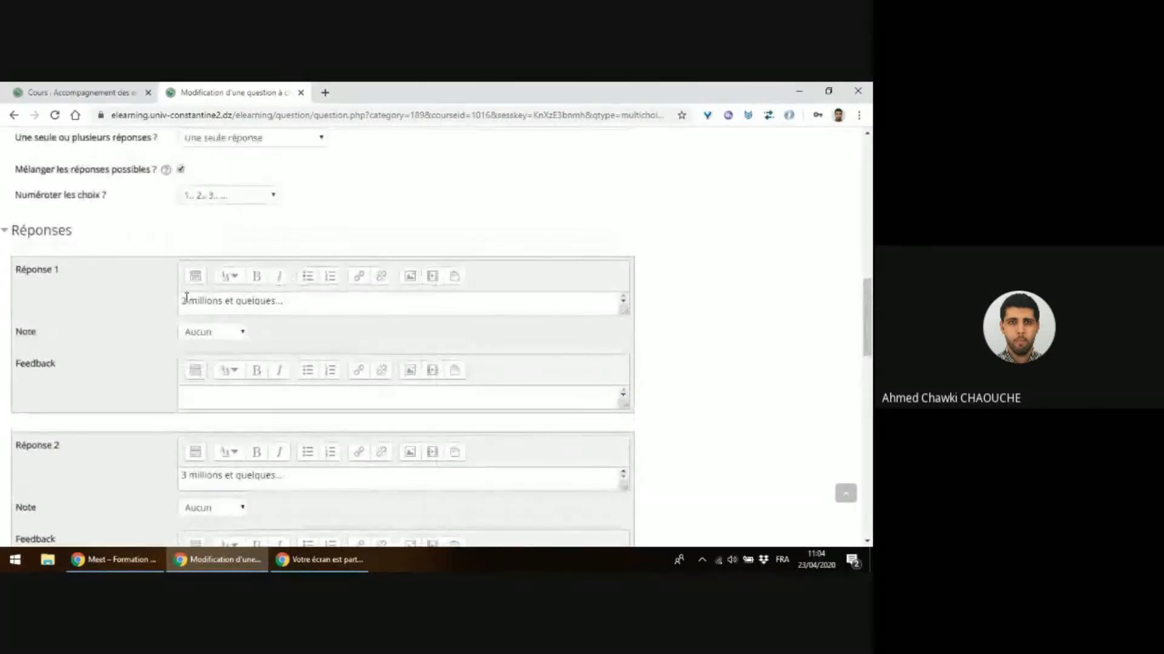
pyautogui.moveTo(180, 301); pyautogui.dragTo(305, 301)
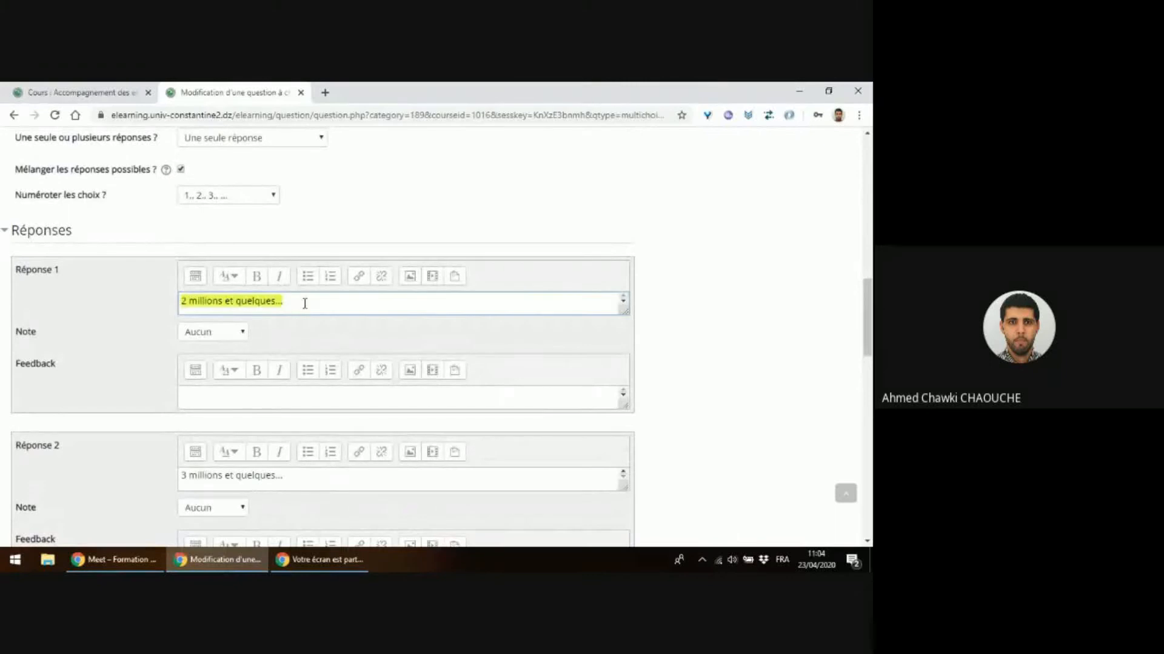
pyautogui.click(225, 337)
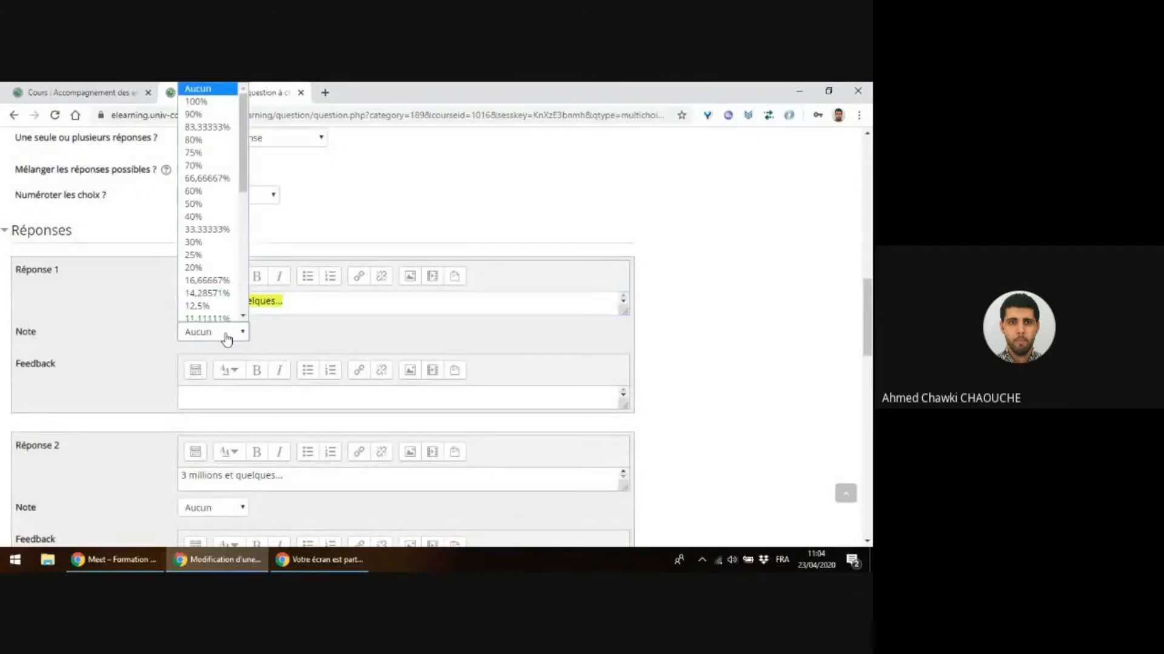
pyautogui.click(195, 98)
pyautogui.click(129, 289)
# - Review the grade choices for Réponse 2, leaving it at Aucun, and look over the remaining answer blocks
pyautogui.scroll(-1, 133, 296)
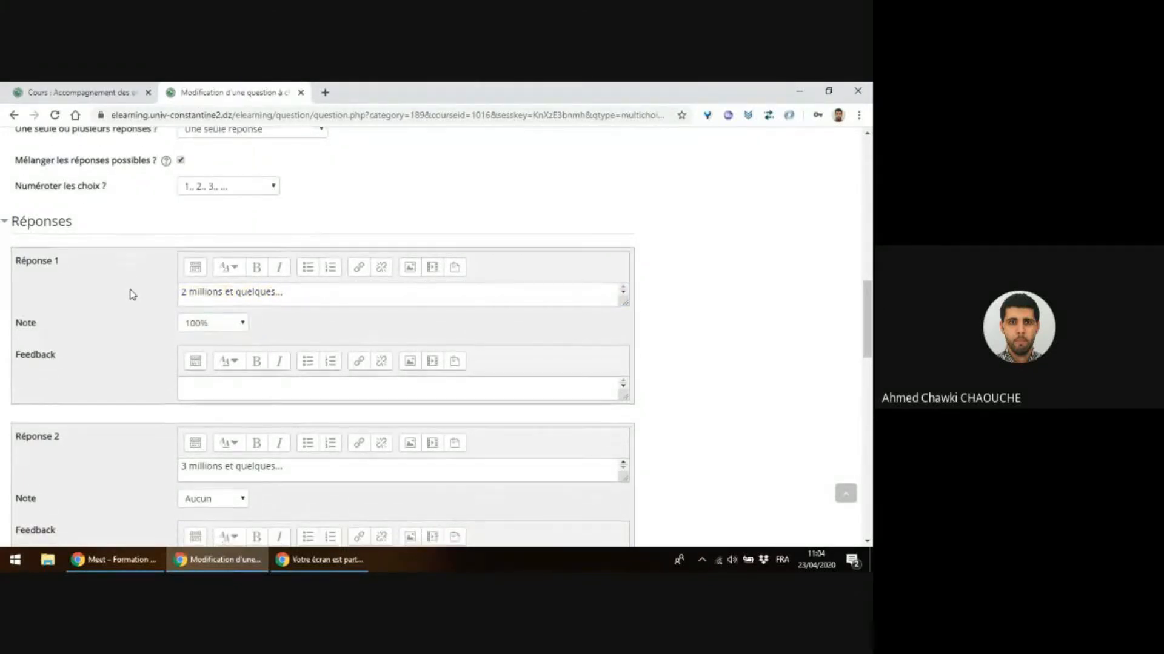
pyautogui.scroll(-2, 130, 294)
pyautogui.click(188, 382)
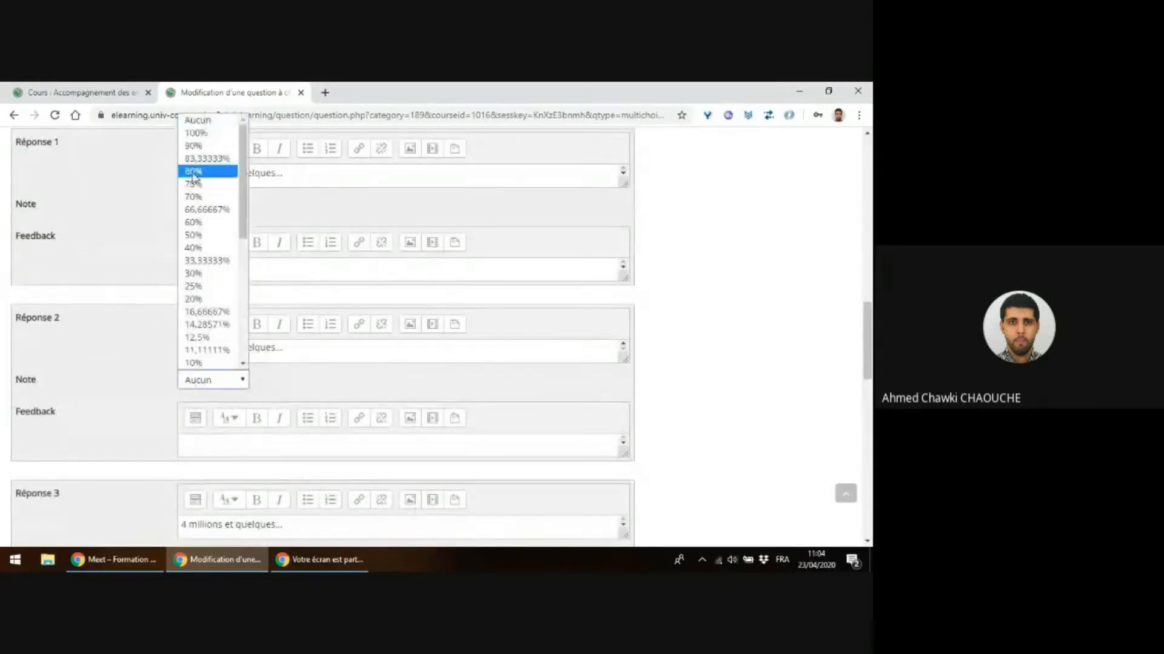
pyautogui.scroll(-5, 189, 327)
pyautogui.scroll(5, 188, 332)
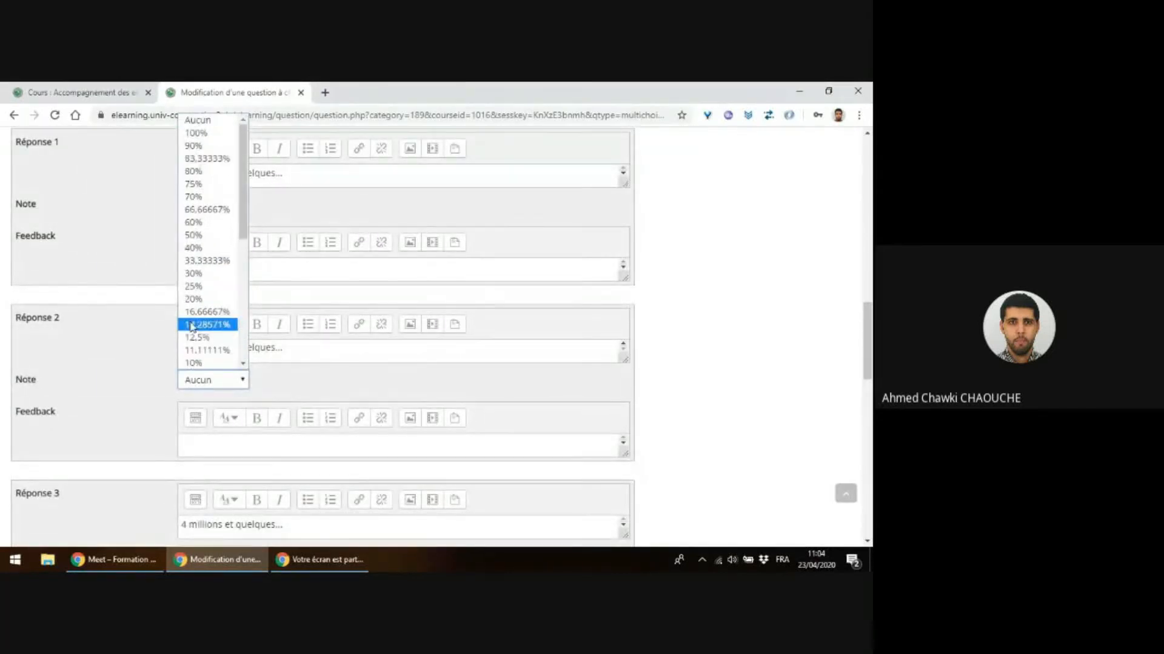
pyautogui.click(123, 374)
pyautogui.scroll(-3, 191, 361)
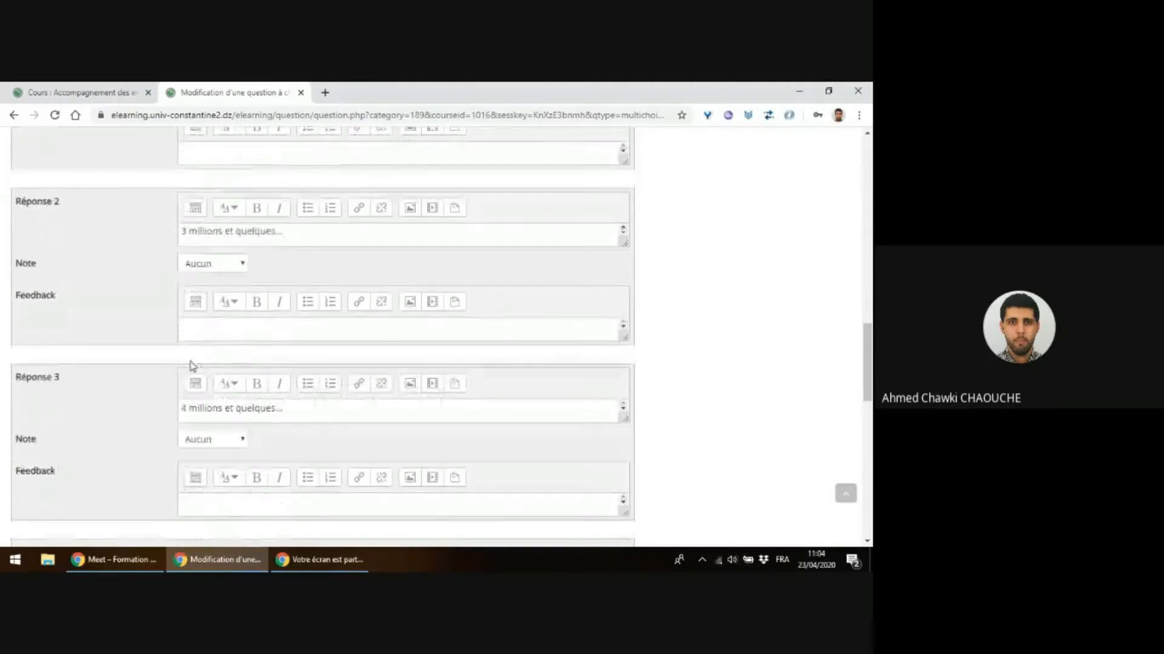
pyautogui.scroll(-4, 212, 380)
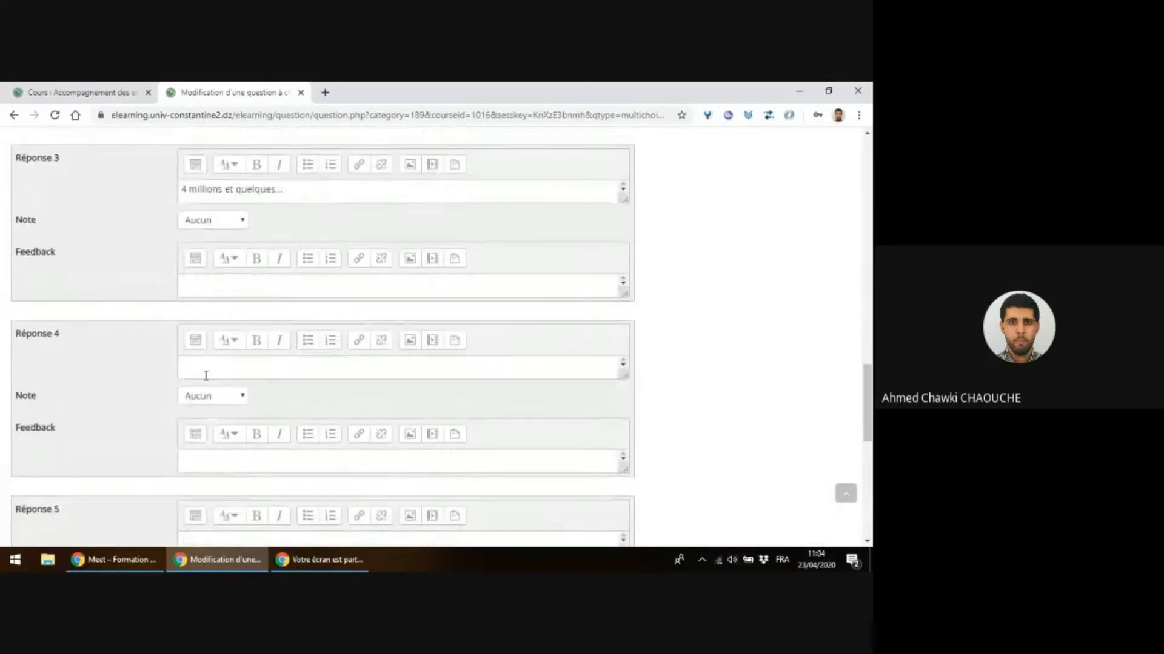
pyautogui.scroll(-5, 155, 380)
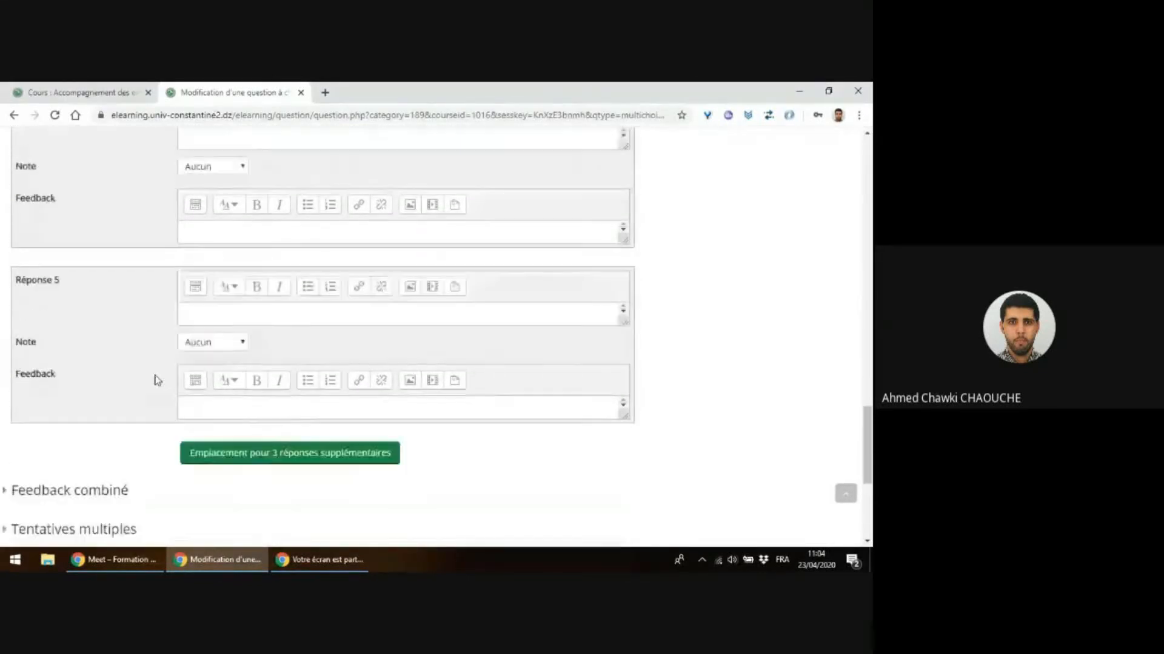
pyautogui.scroll(4, 156, 377)
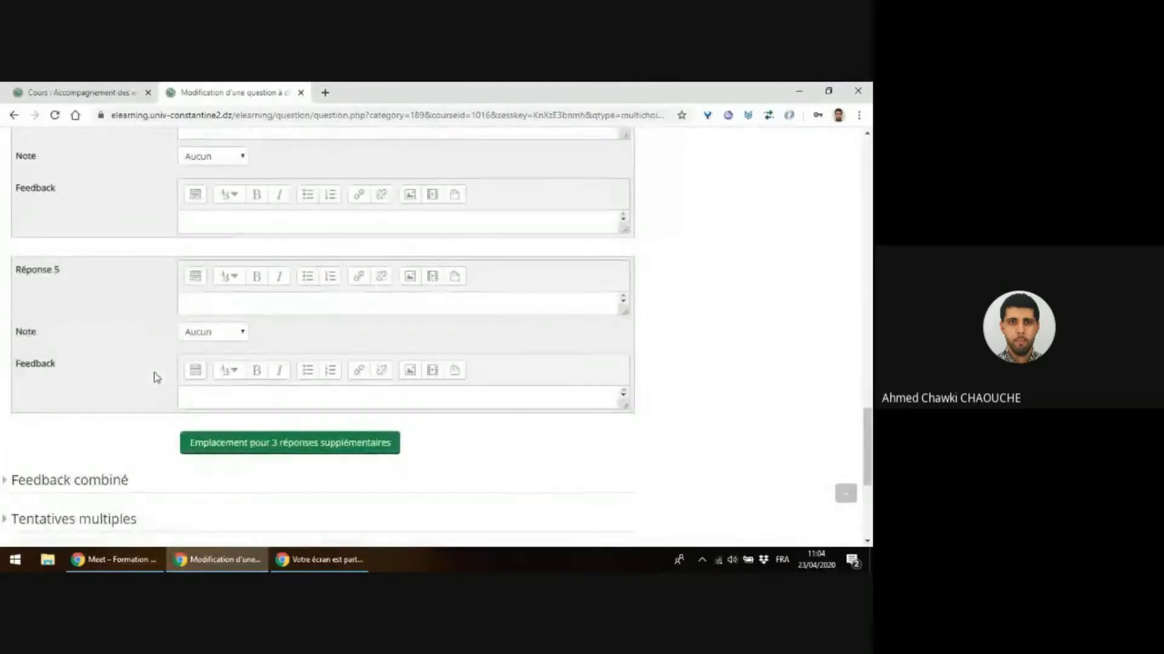
pyautogui.scroll(4, 171, 350)
pyautogui.scroll(4, 182, 339)
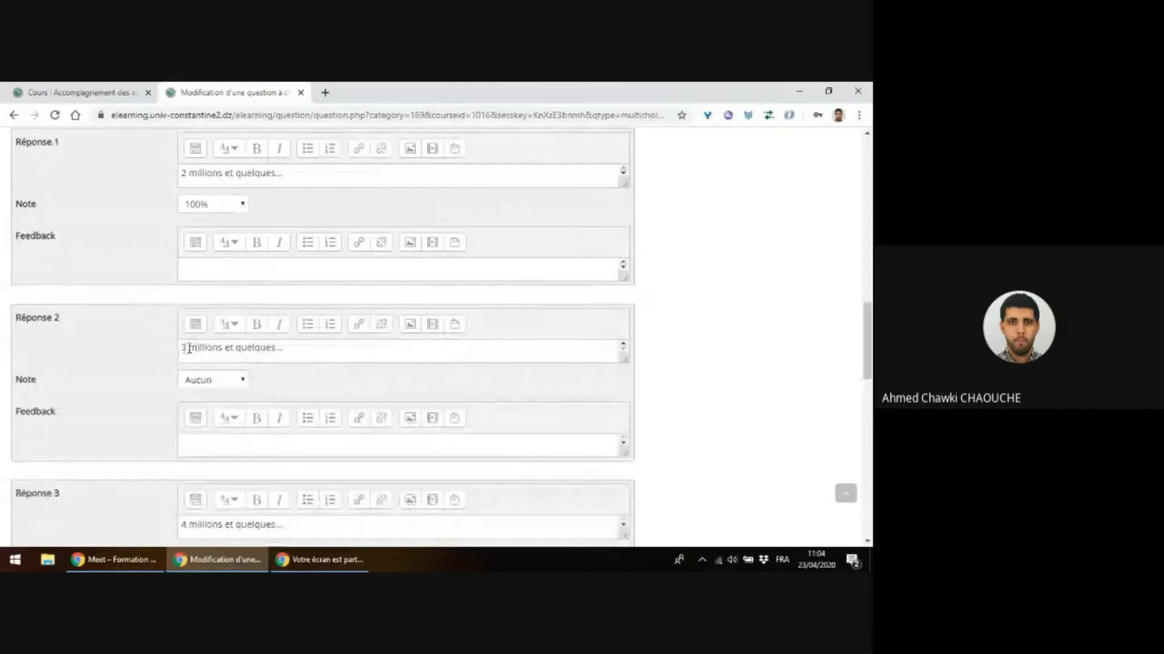
# - Enter "La superficie du Canada est 3 millions" as the feedback for Réponse 2
pyautogui.click(189, 349)
pyautogui.click(215, 445)
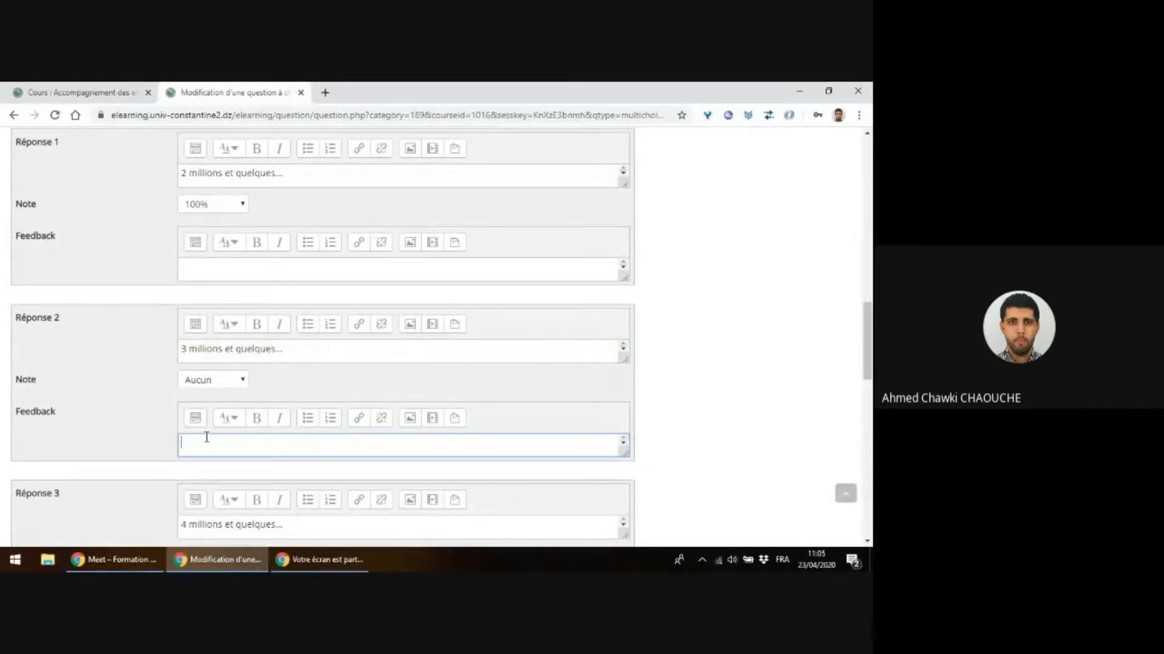
pyautogui.write('La s')
pyautogui.write('uperficie du Canada est 3 millions')
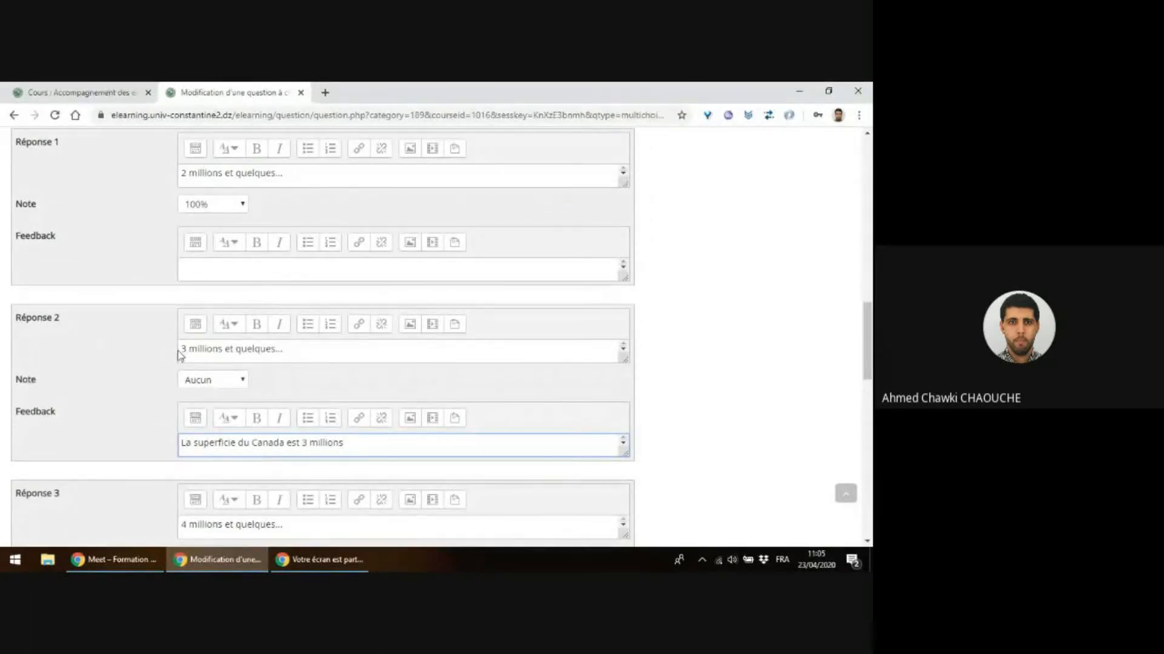
pyautogui.moveTo(180, 350); pyautogui.dragTo(365, 368)
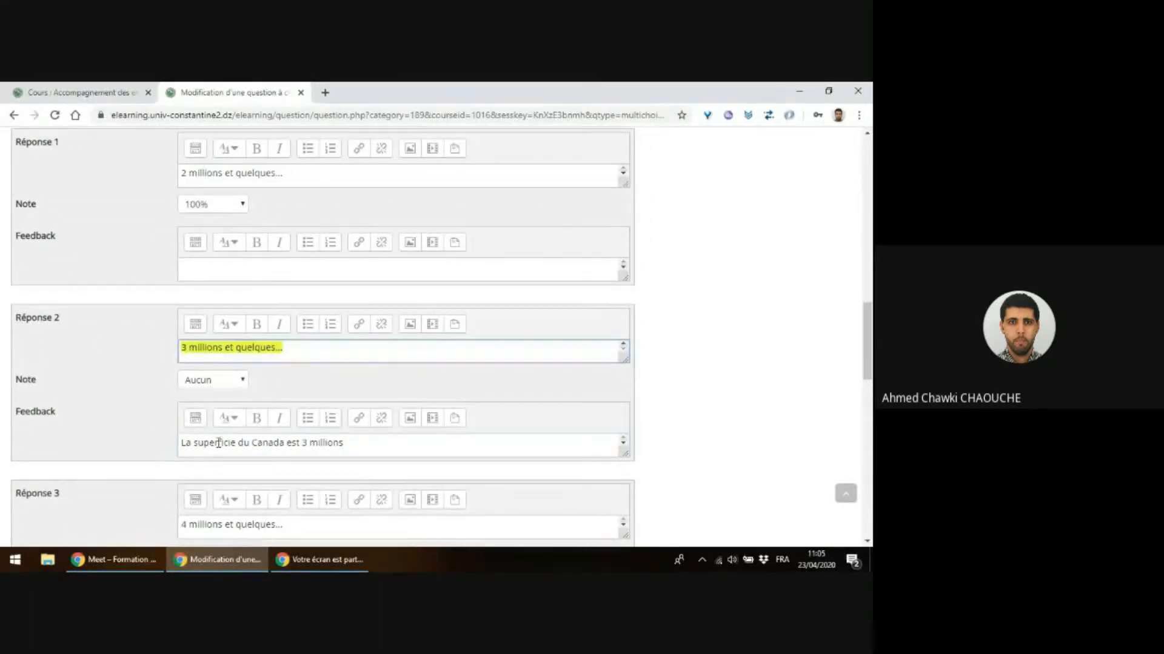
pyautogui.moveTo(364, 442); pyautogui.dragTo(295, 442)
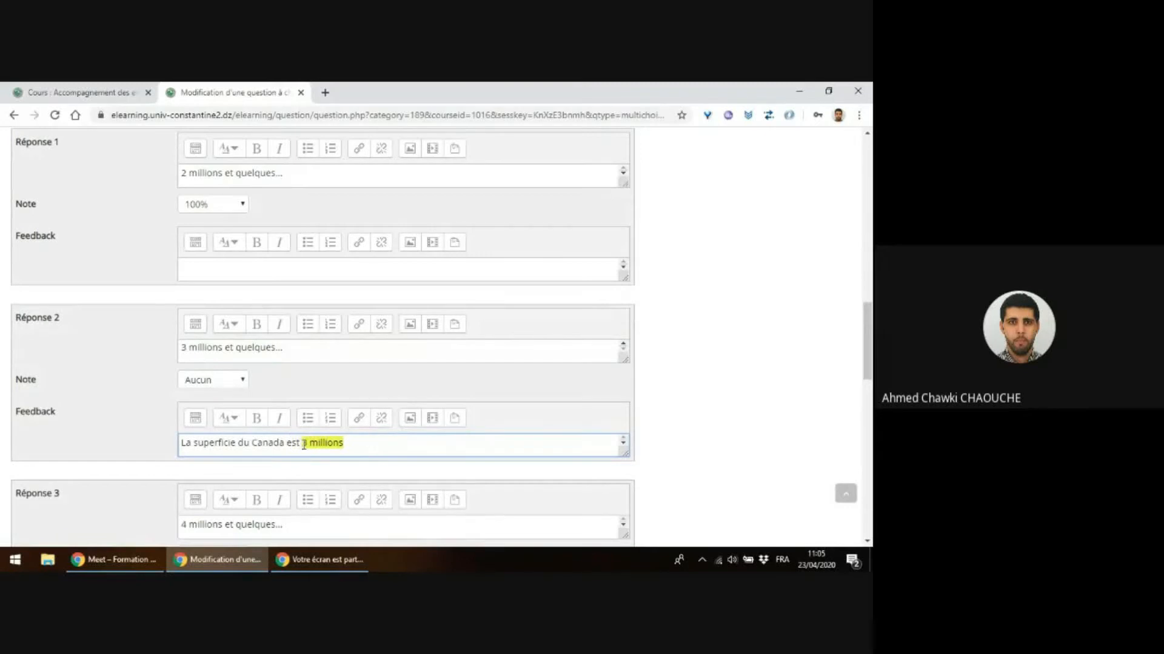
pyautogui.doubleClick(273, 443)
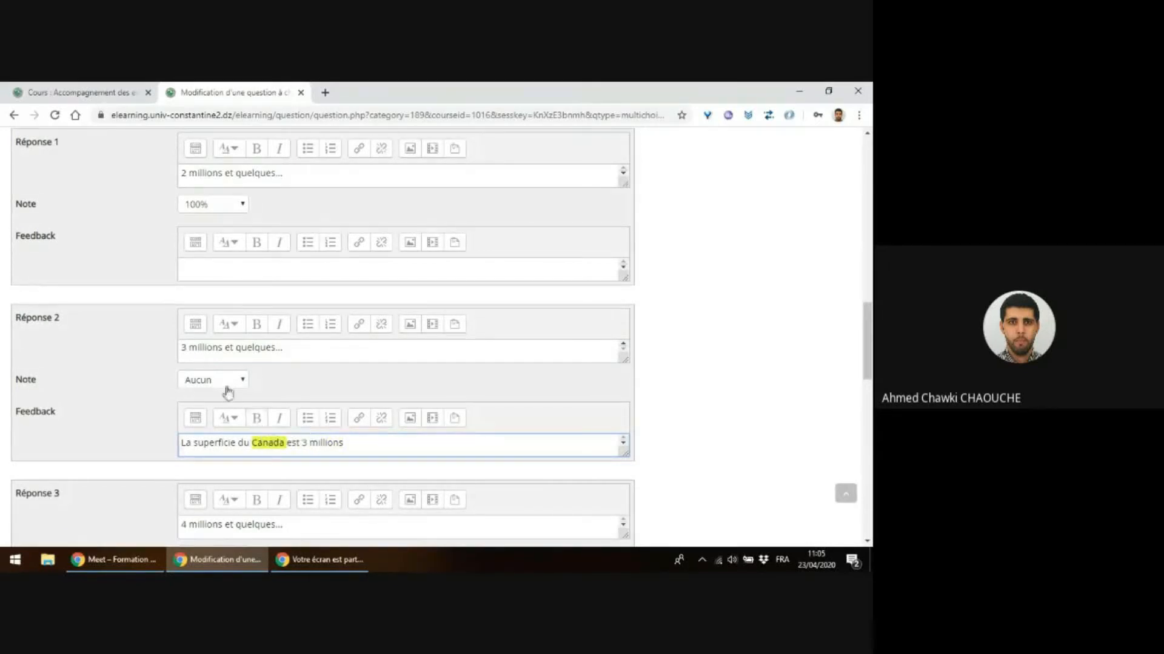
# - Enter "L'algérie est le plus grand pays de l'afrique" as the question's general feedback
pyautogui.scroll(3, 181, 197)
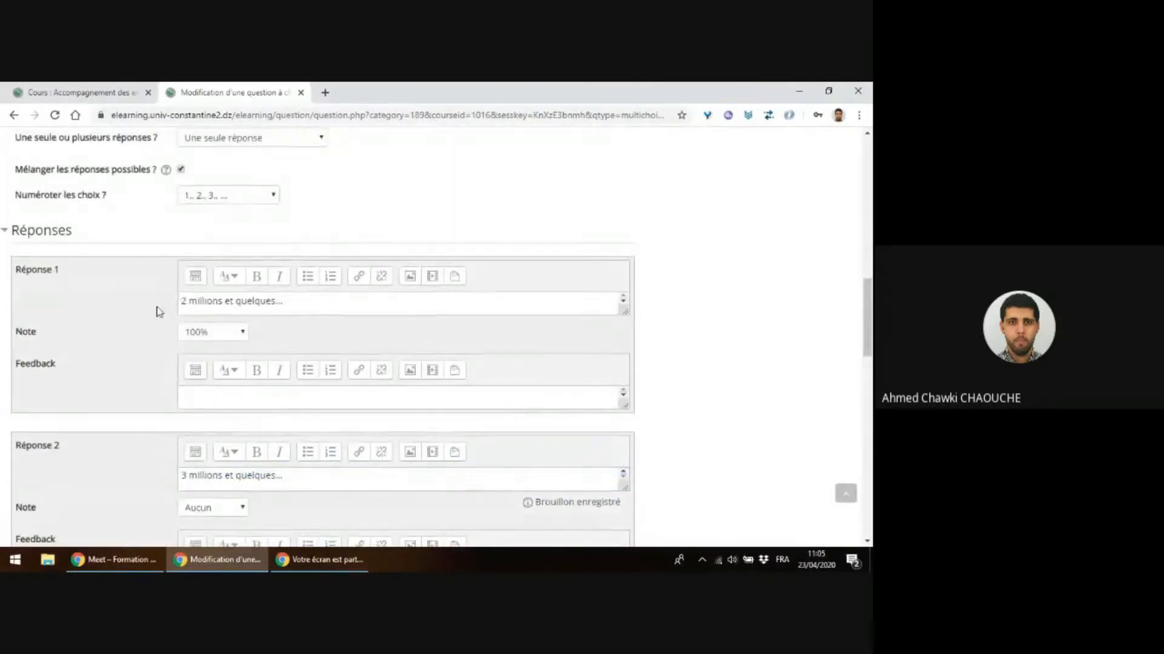
pyautogui.scroll(4, 254, 337)
pyautogui.scroll(1, 257, 342)
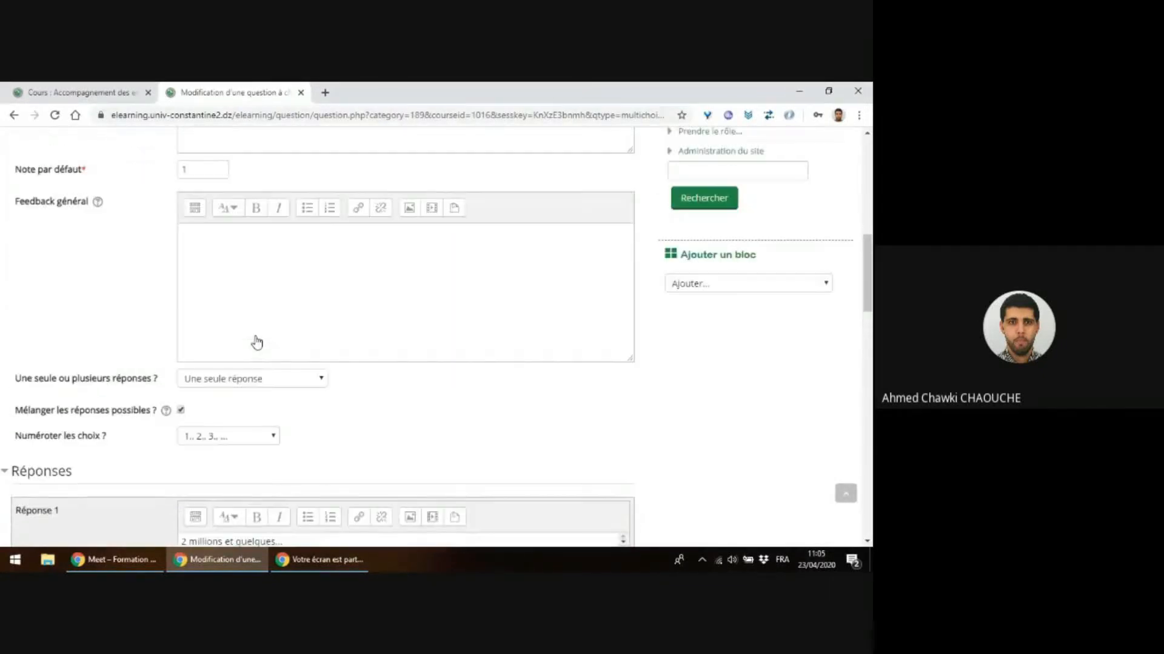
pyautogui.click(244, 285)
pyautogui.write('L')
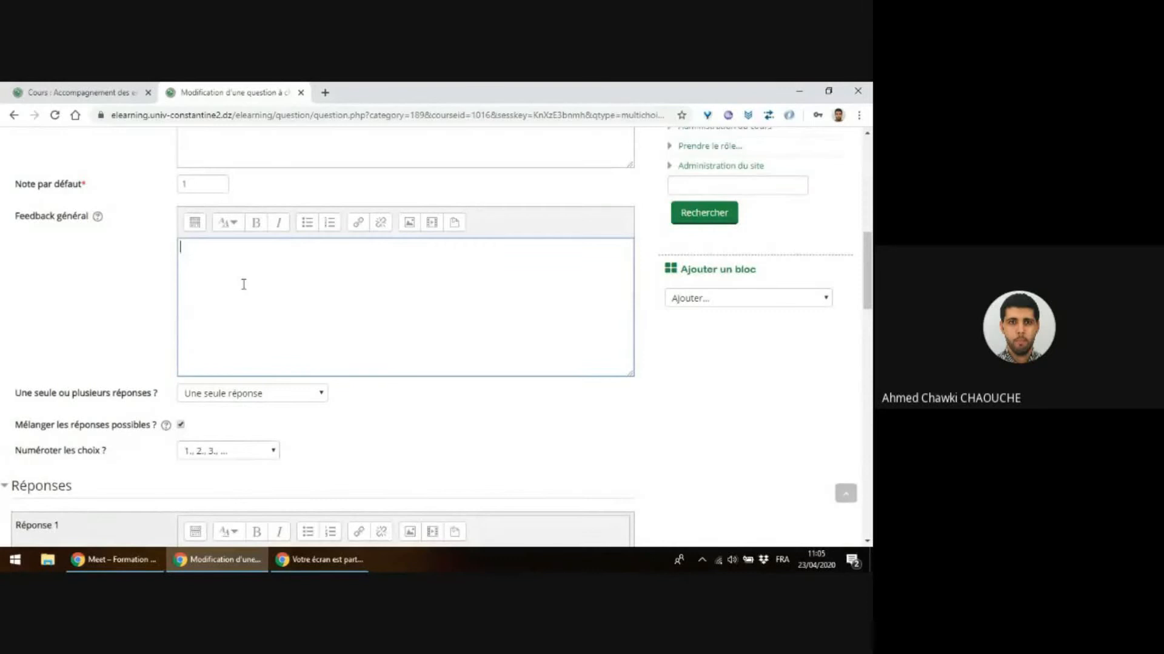
pyautogui.write("'algérie est le plus grand pays ")
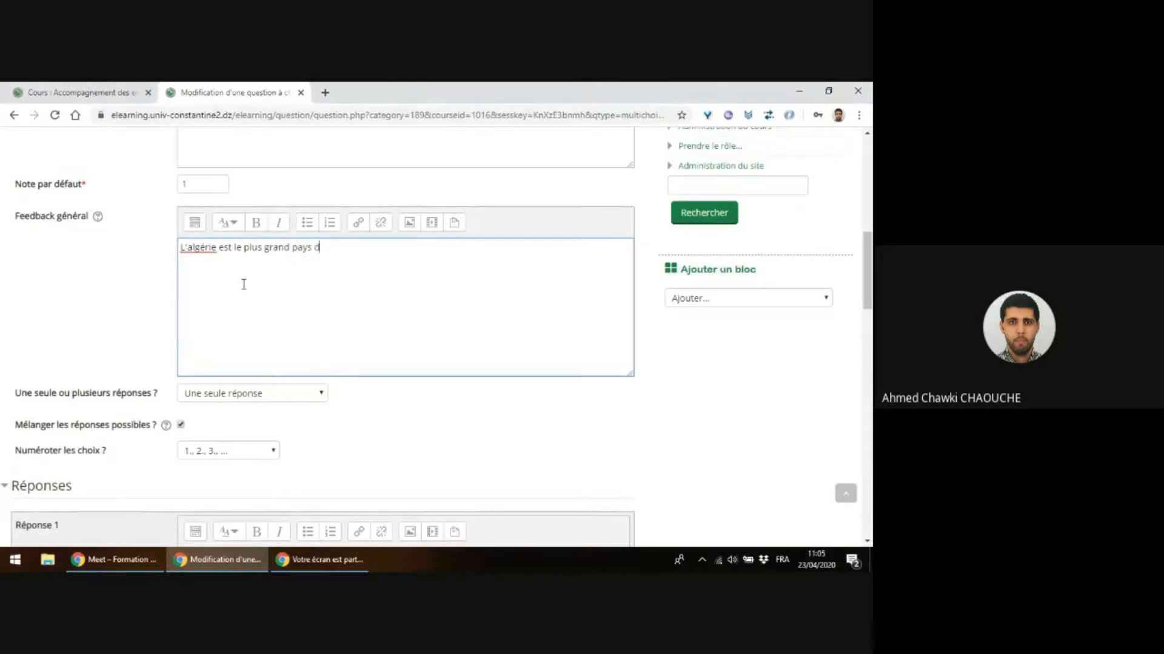
pyautogui.write("de l'afrique")
# - Save the multiple-choice question and return to the test's question list
pyautogui.scroll(-1, 169, 262)
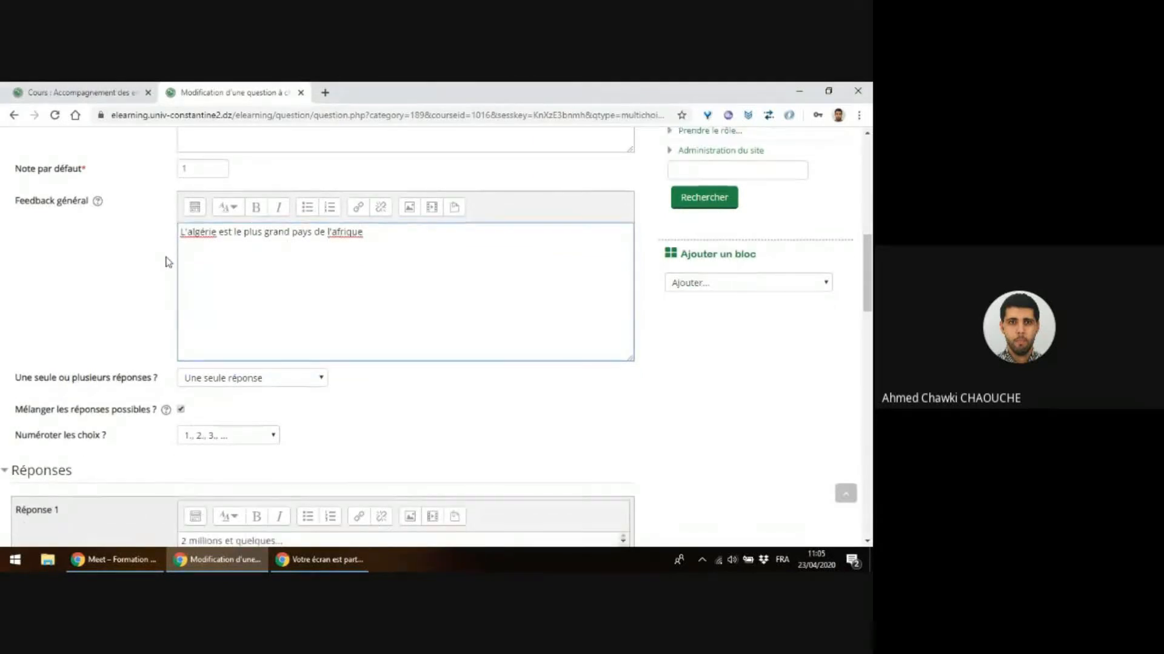
pyautogui.scroll(-12, 168, 262)
pyautogui.scroll(-5, 169, 271)
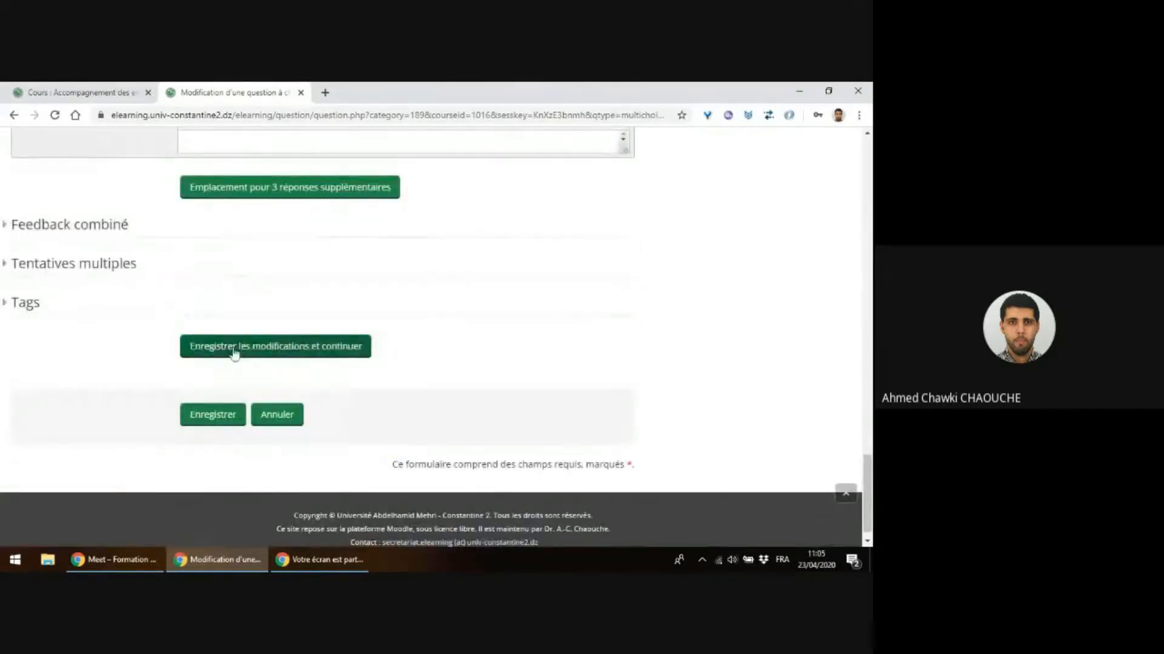
pyautogui.click(213, 416)
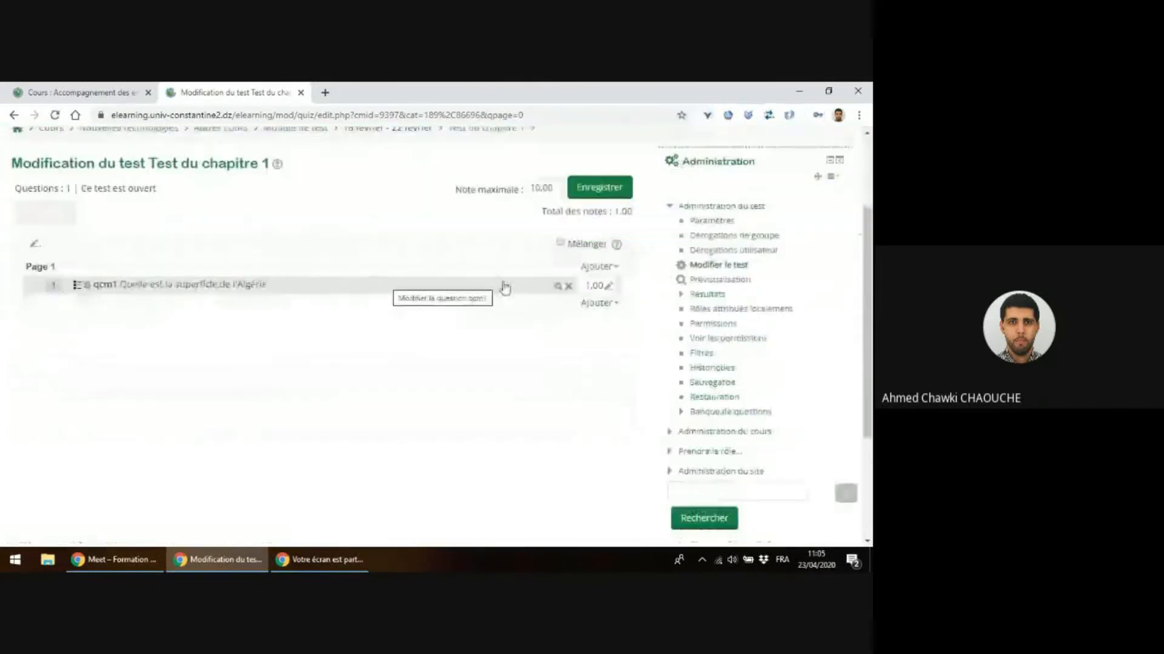
# - Set the maximum grade of Test du chapitre 1 to 20 and save it
pyautogui.click(530, 186)
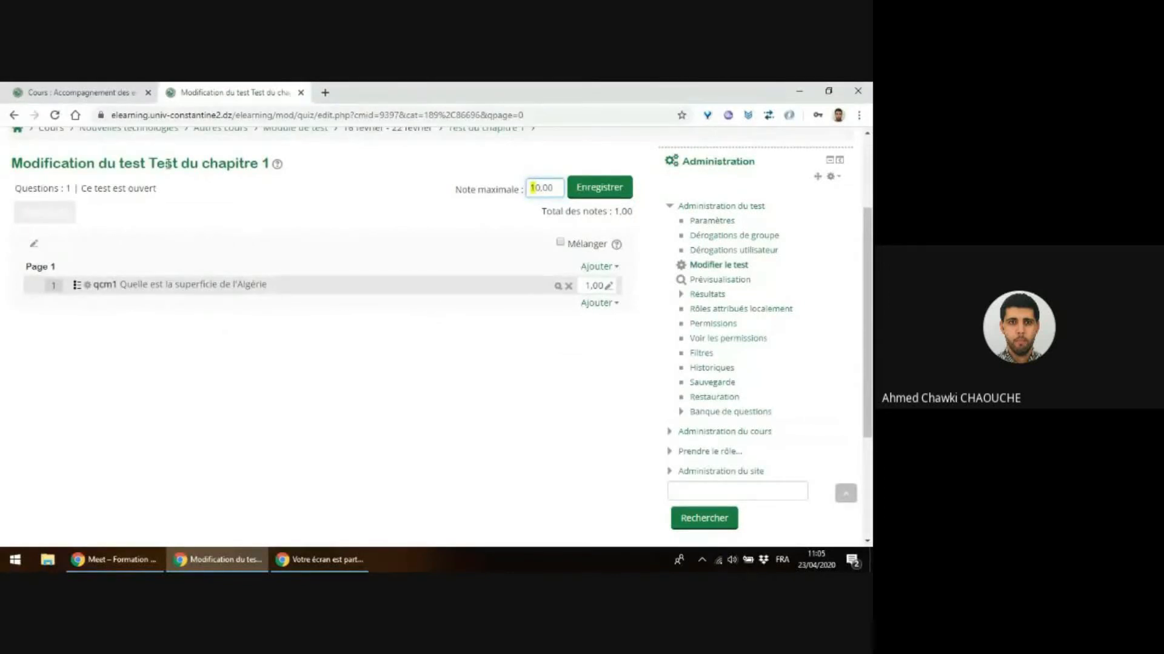
pyautogui.write('2')
pyautogui.click(600, 188)
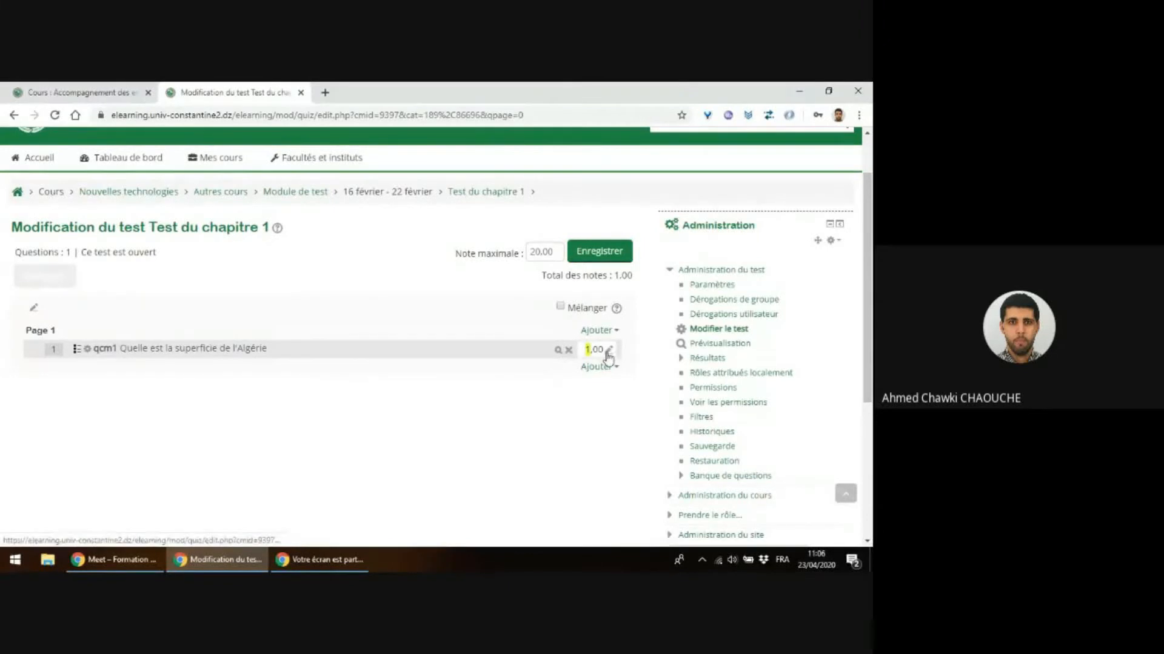
# - Set the mark of question qcm1 to 2
pyautogui.click(609, 354)
pyautogui.click(576, 349)
pyautogui.press('BackSpace')
pyautogui.write('2')
pyautogui.press('Return')
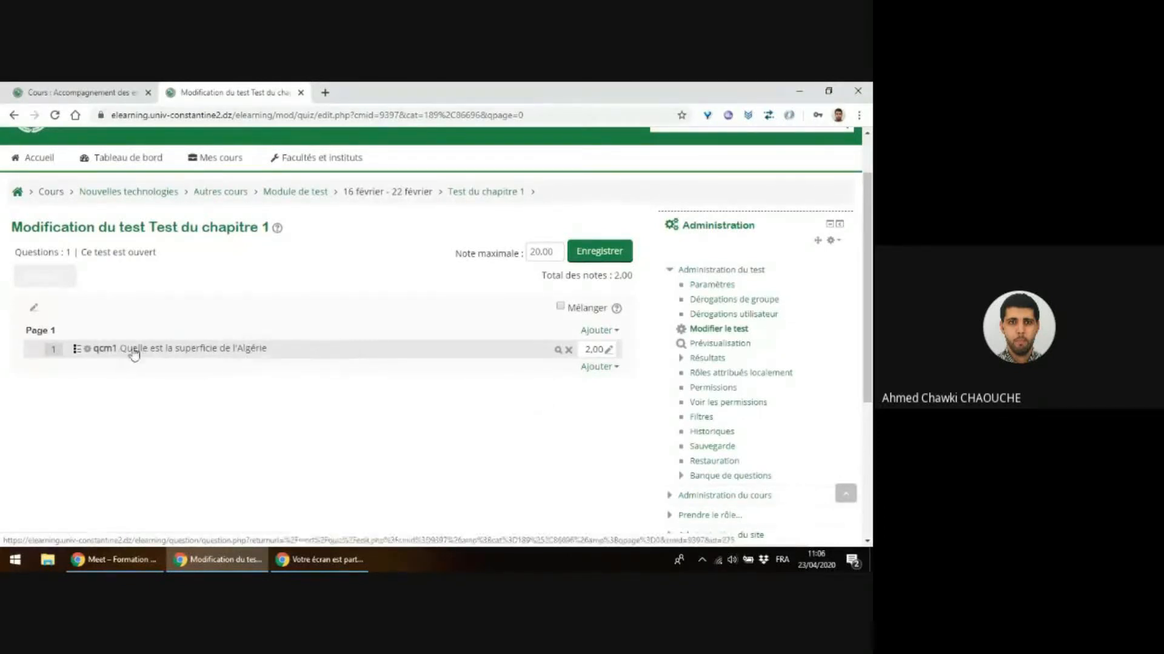
# - Start an attempt at Test du chapitre 1 from the Module de test course page and answer "3 millions et quelques..."
pyautogui.click(463, 195)
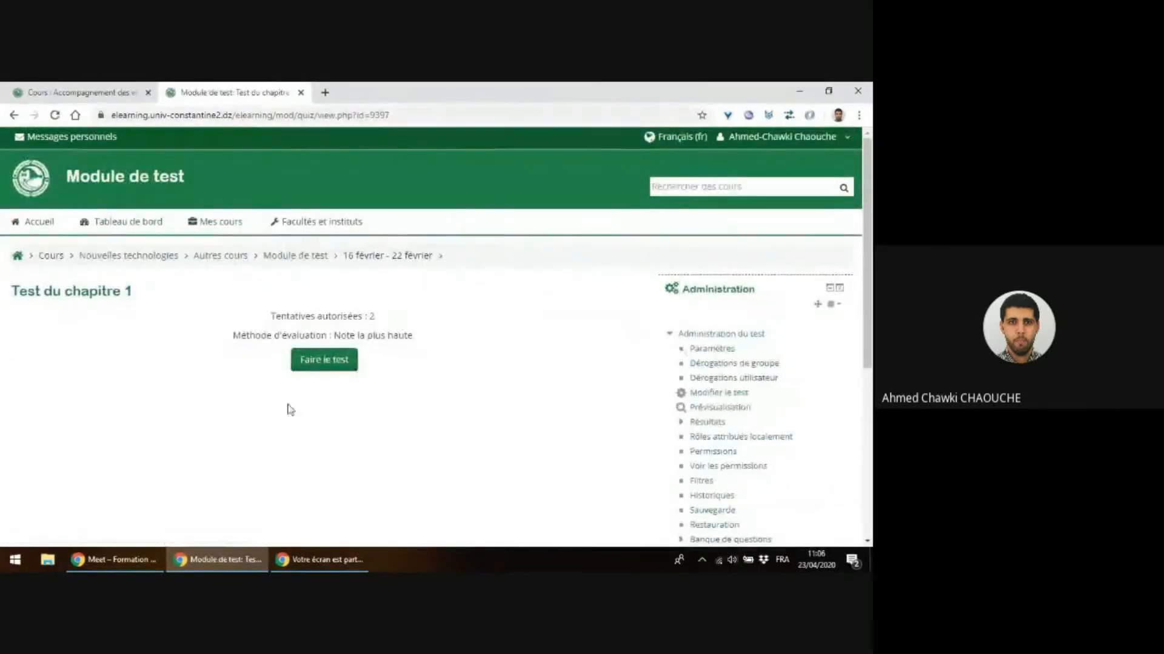
pyautogui.click(279, 259)
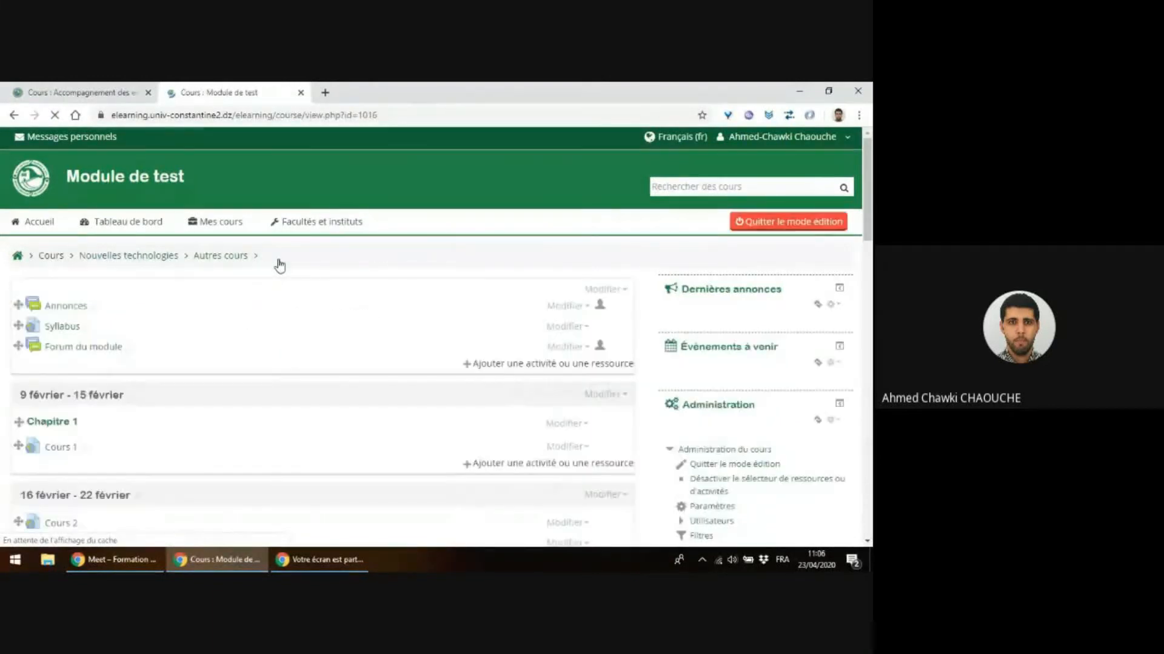
pyautogui.scroll(-6, 236, 275)
pyautogui.click(83, 182)
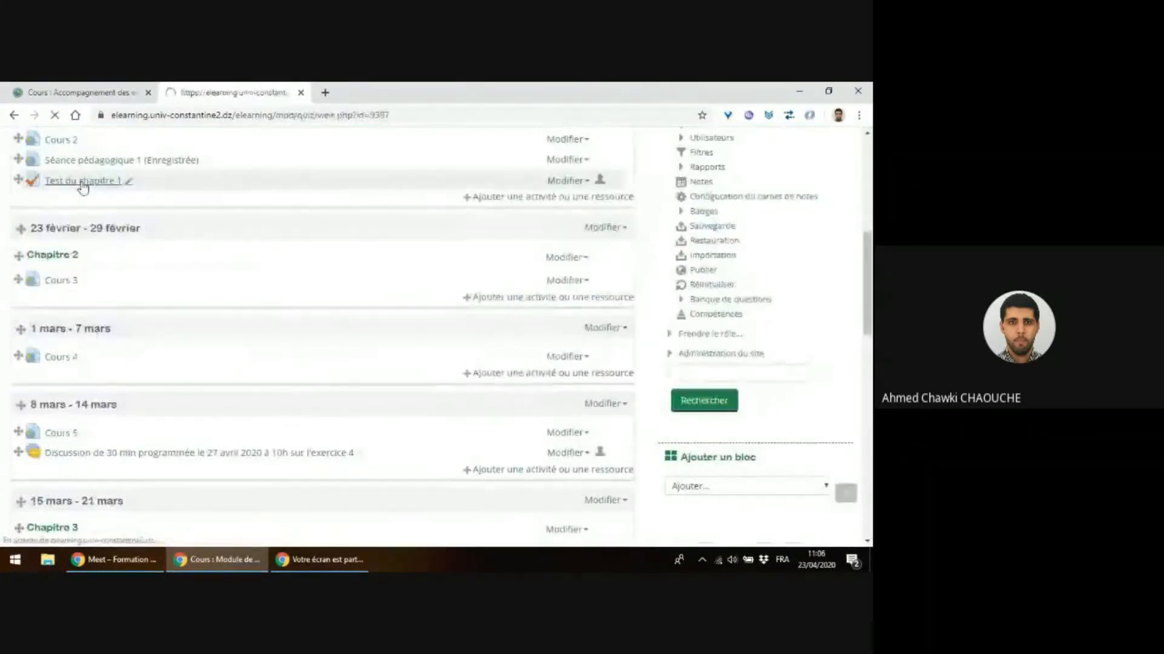
pyautogui.click(316, 363)
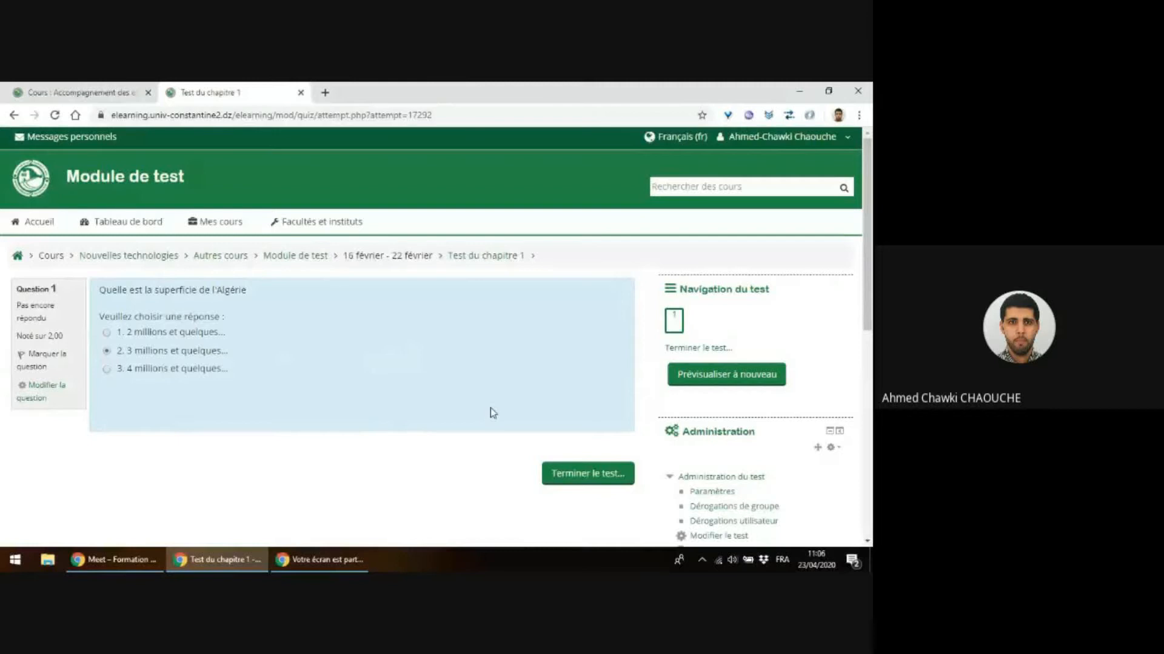
# - Finish the test attempt and confirm the submission of all answers
pyautogui.click(589, 474)
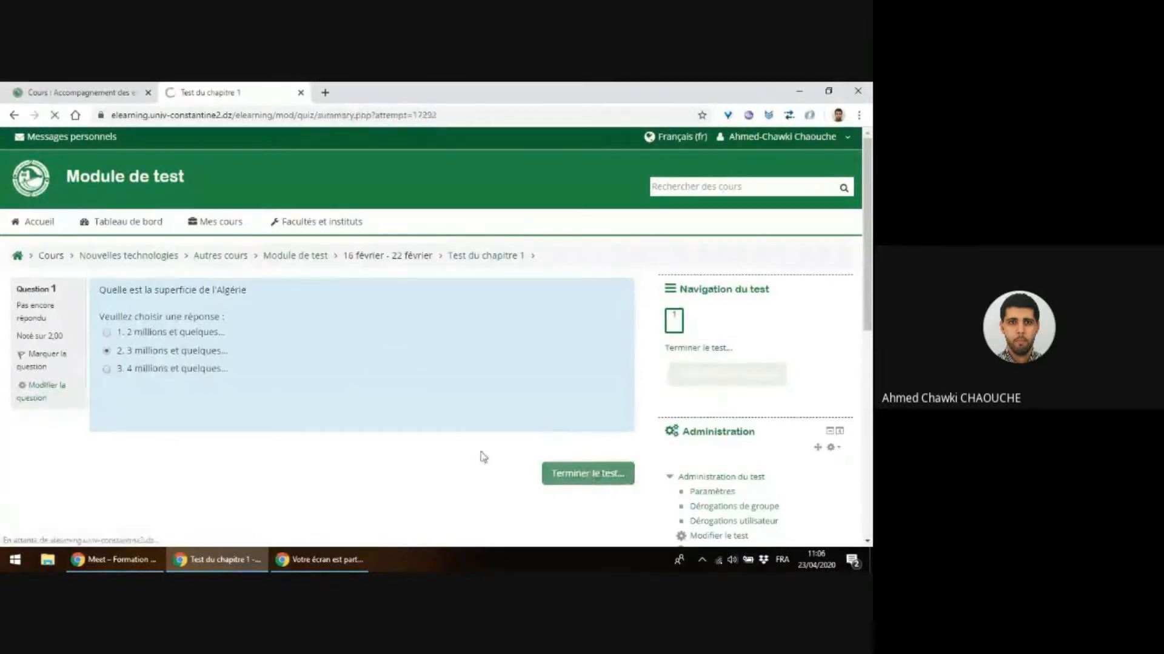
pyautogui.scroll(-1, 144, 327)
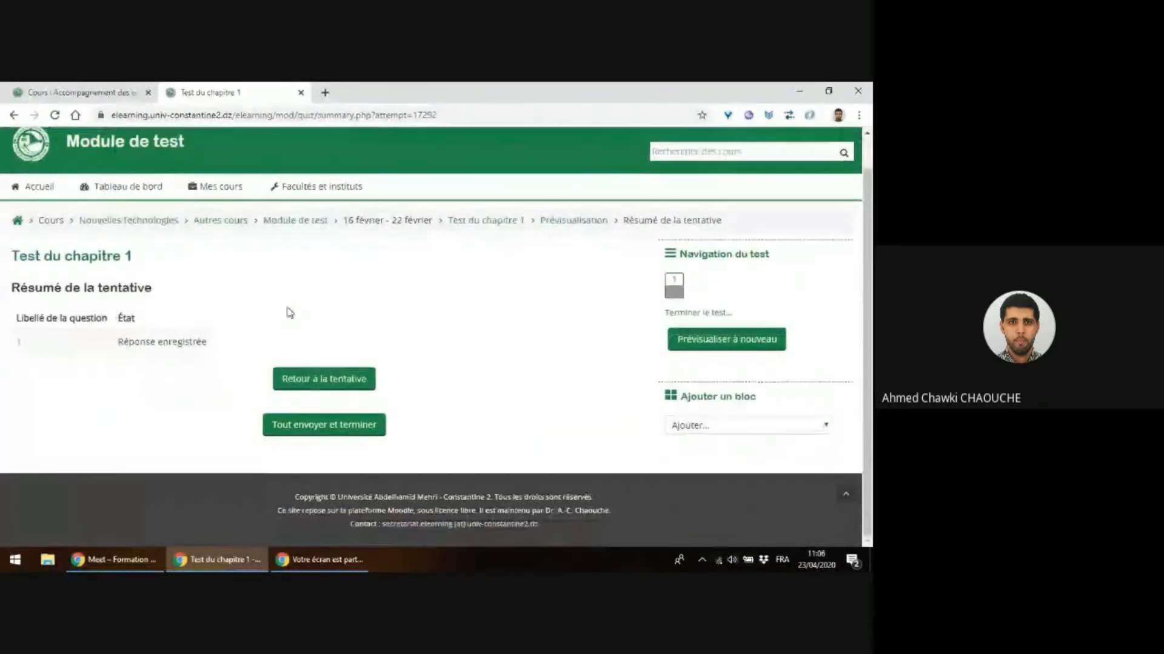
pyautogui.click(296, 430)
pyautogui.click(452, 426)
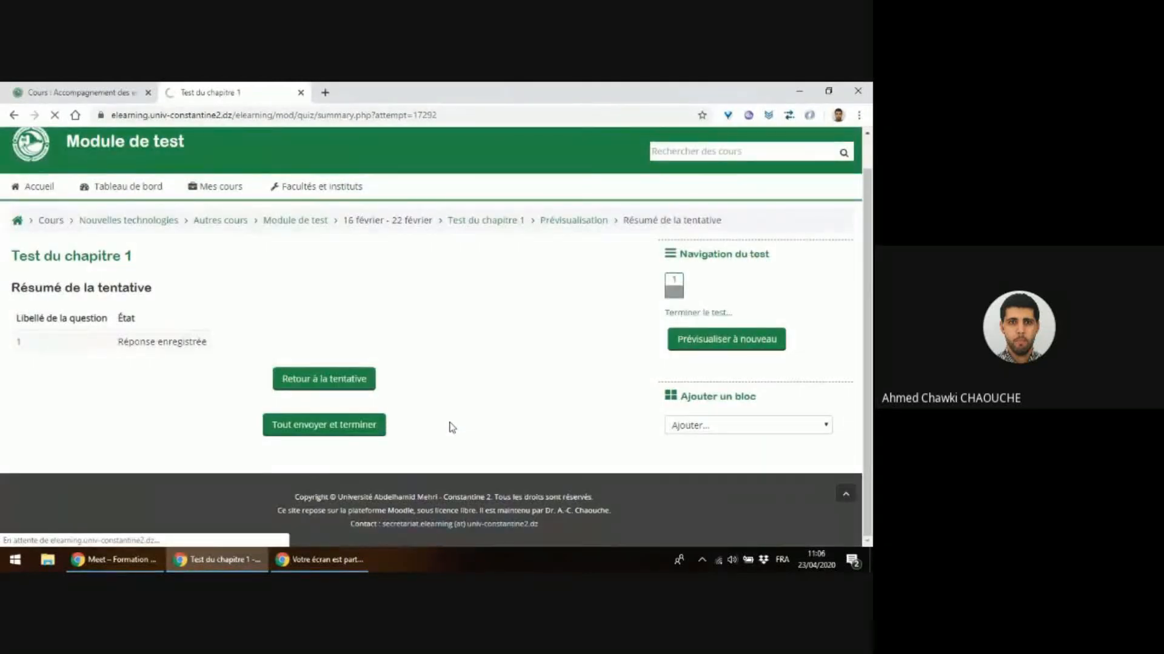
# - Examine the feedback on the chosen answer and the general feedback in the attempt review
pyautogui.scroll(-3, 156, 338)
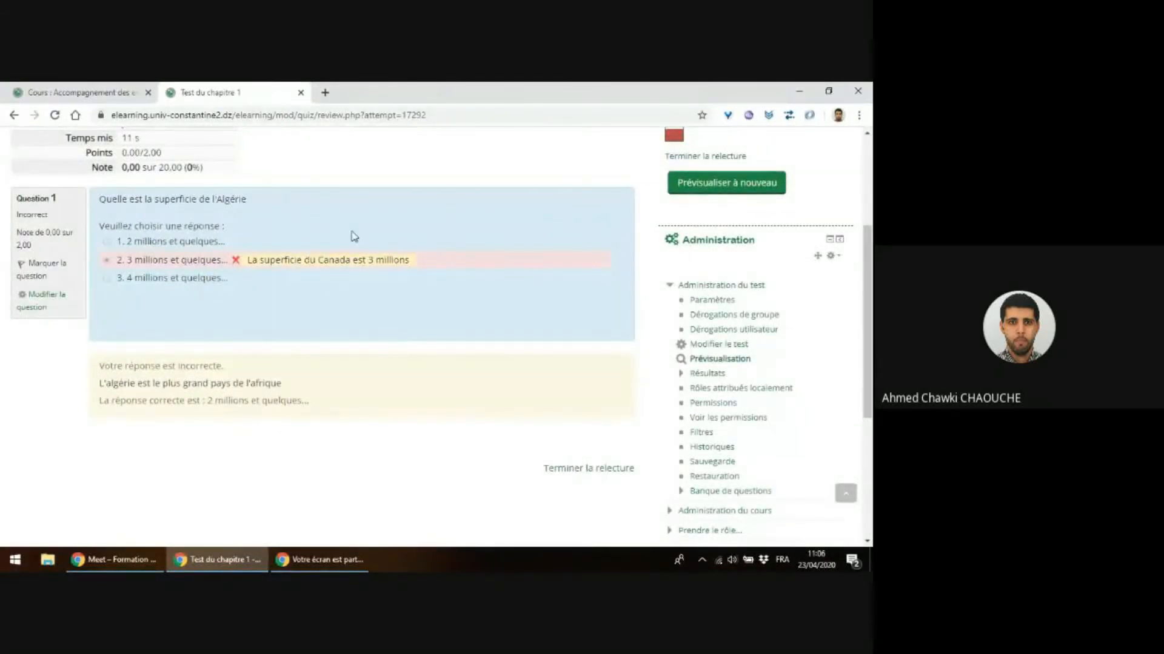
pyautogui.moveTo(260, 261); pyautogui.dragTo(414, 265)
pyautogui.click(415, 265)
pyautogui.moveTo(106, 365); pyautogui.dragTo(224, 366)
pyautogui.moveTo(101, 383); pyautogui.dragTo(306, 385)
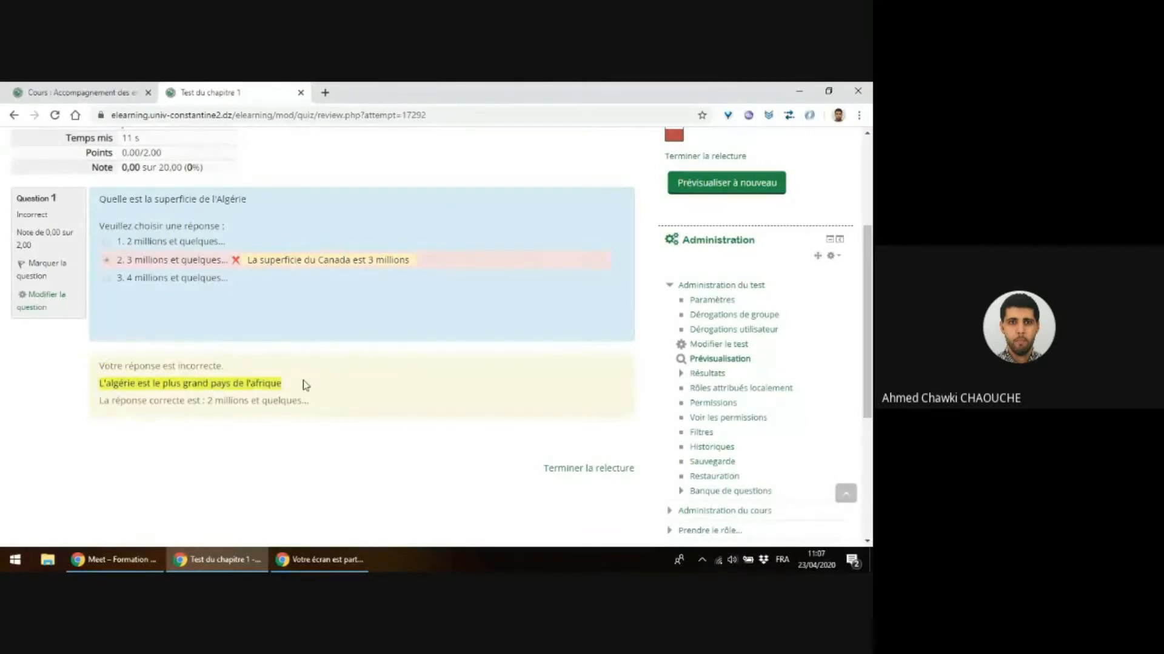
# - Return to the Module de test course page and locate Test du chapitre 1 in the 16 février - 22 février section
pyautogui.click(325, 394)
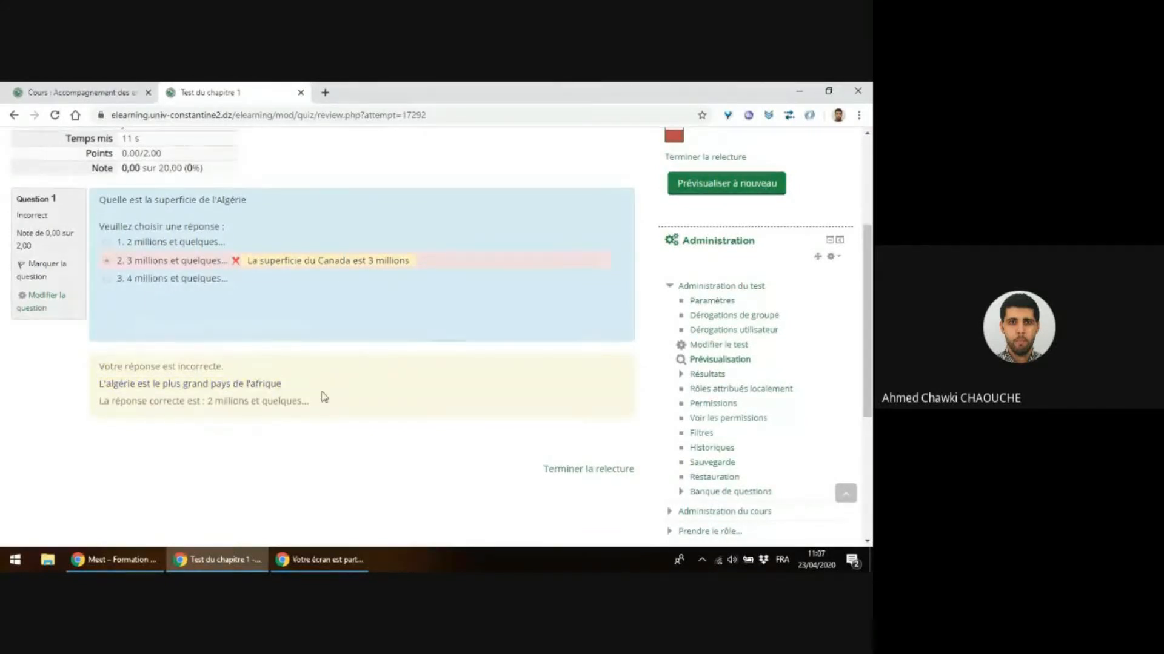
pyautogui.scroll(4, 322, 394)
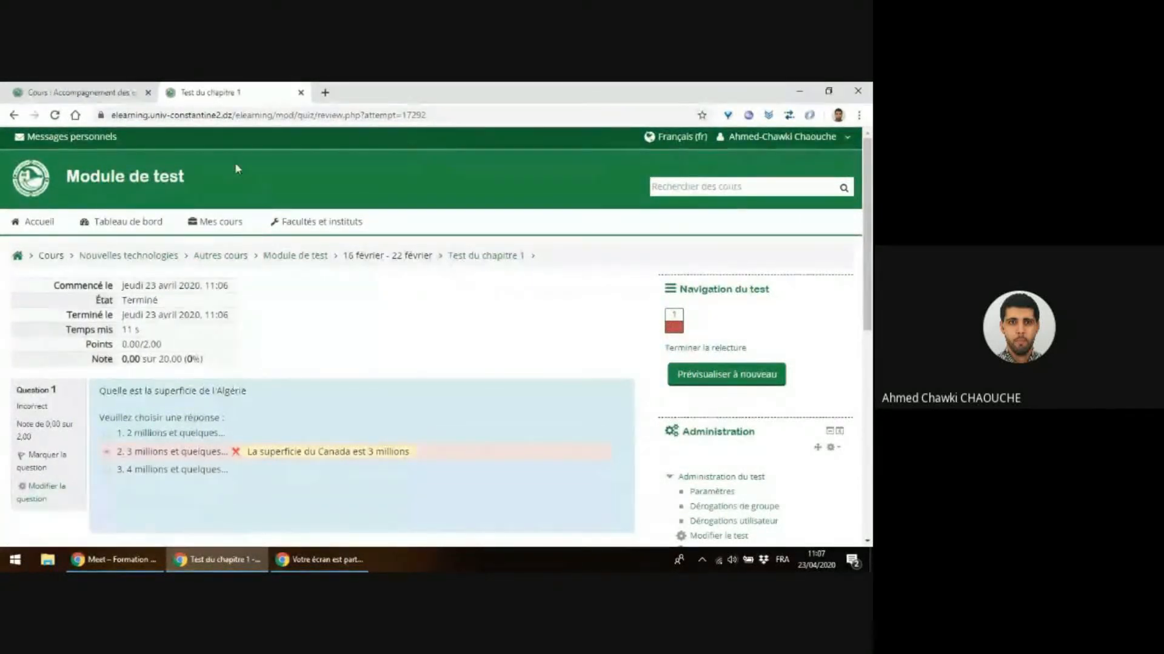
pyautogui.click(283, 260)
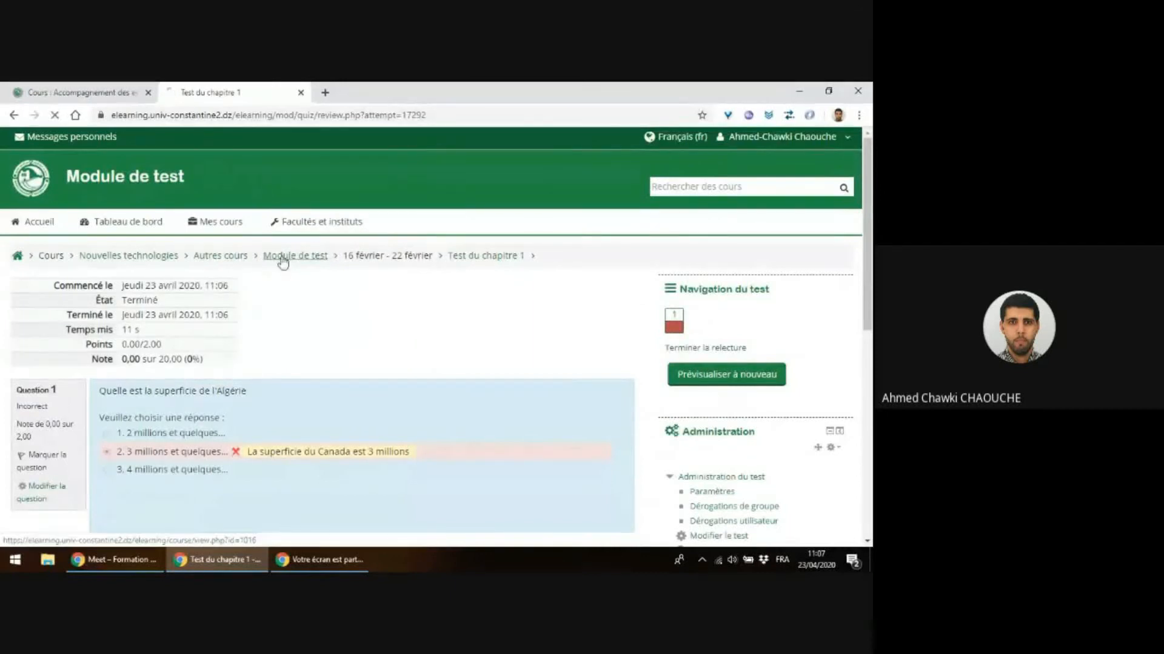
pyautogui.scroll(-3, 263, 268)
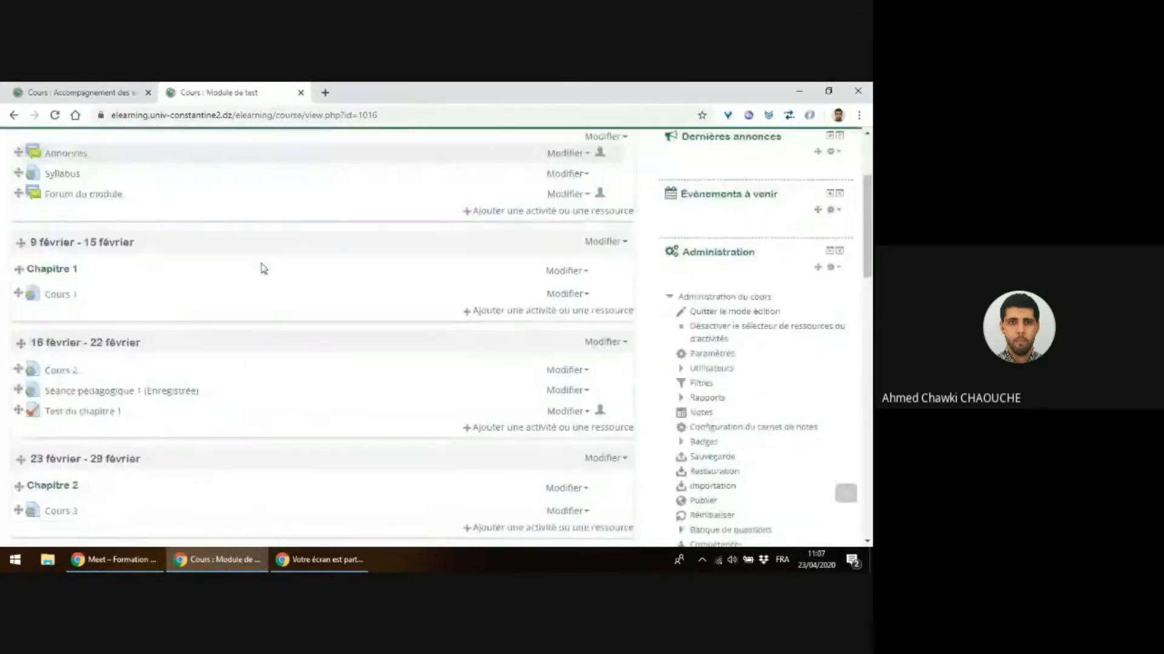
pyautogui.scroll(-1, 263, 268)
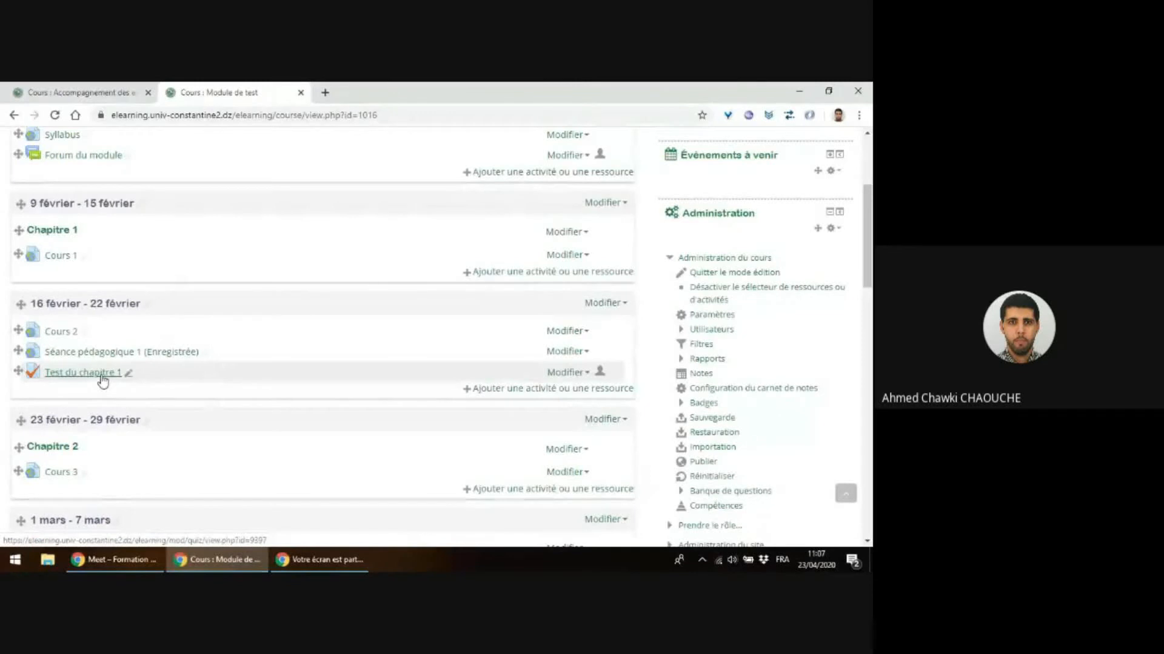
pyautogui.click(325, 93)
pyautogui.hotkey('ctrl', 'w')
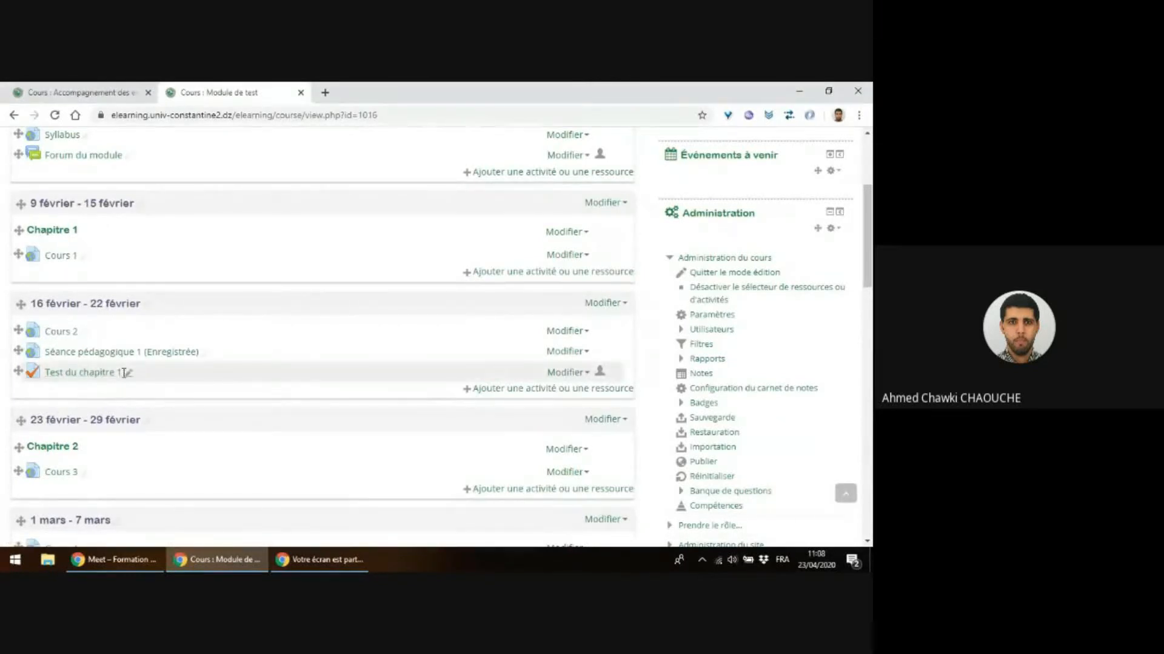
pyautogui.moveTo(123, 372); pyautogui.dragTo(52, 371)
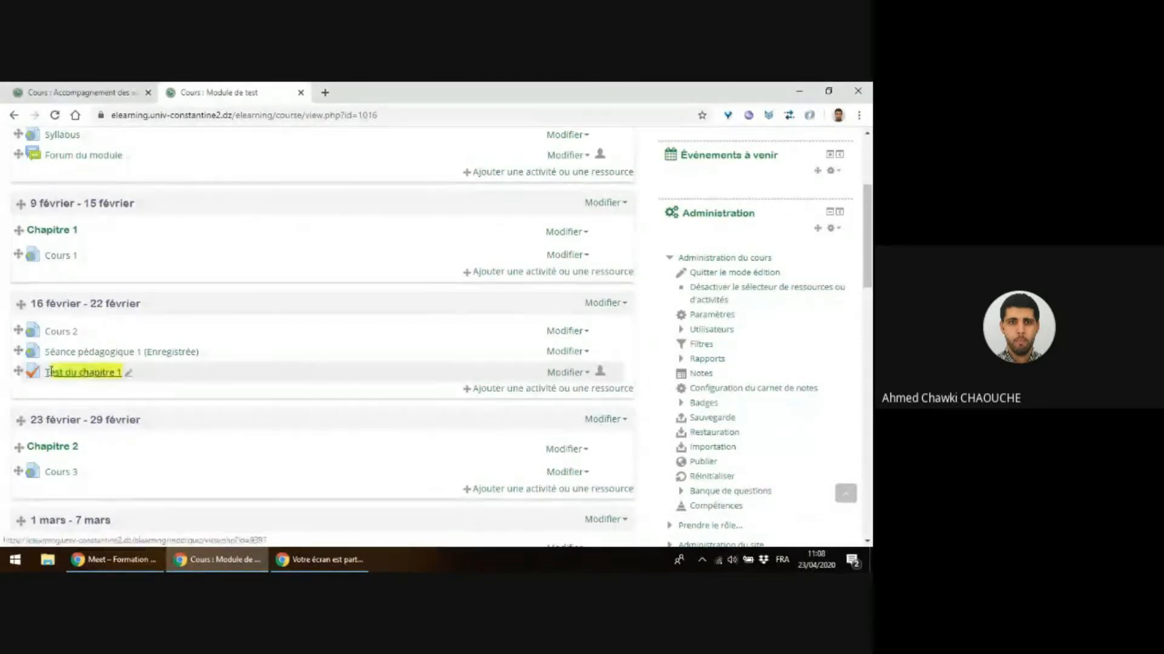
pyautogui.click(169, 376)
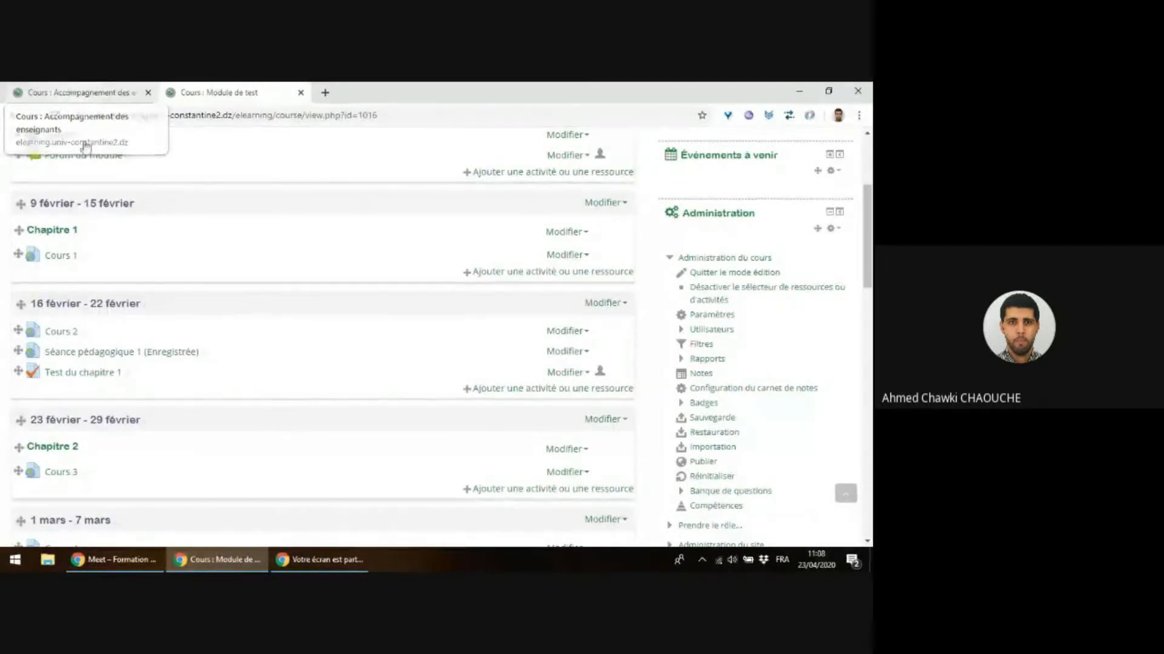
# - Look at the Evaluation des étudiants section of the Accompagnement des enseignants course and return to Module de test
pyautogui.click(76, 93)
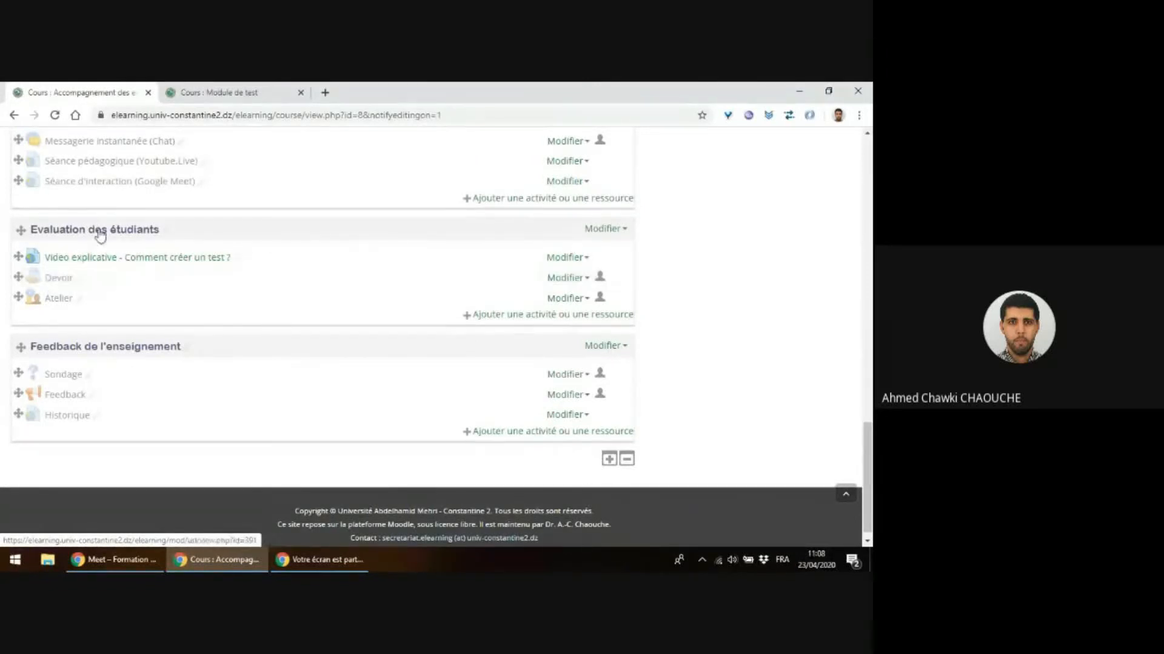
pyautogui.click(186, 96)
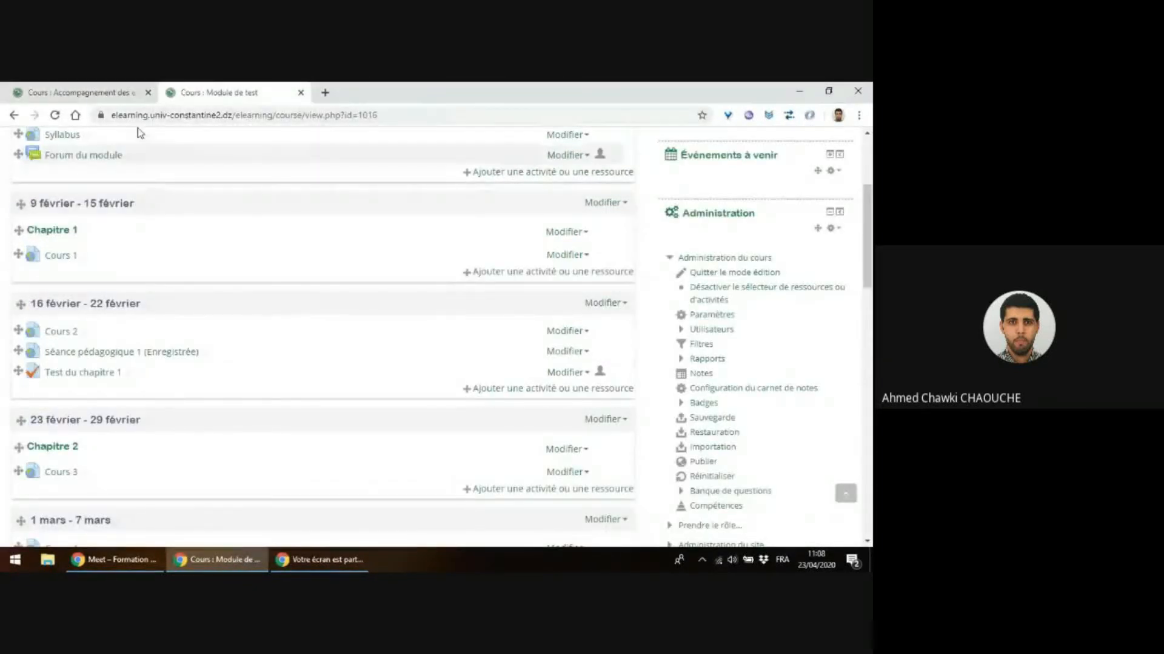
pyautogui.click(128, 93)
pyautogui.click(202, 100)
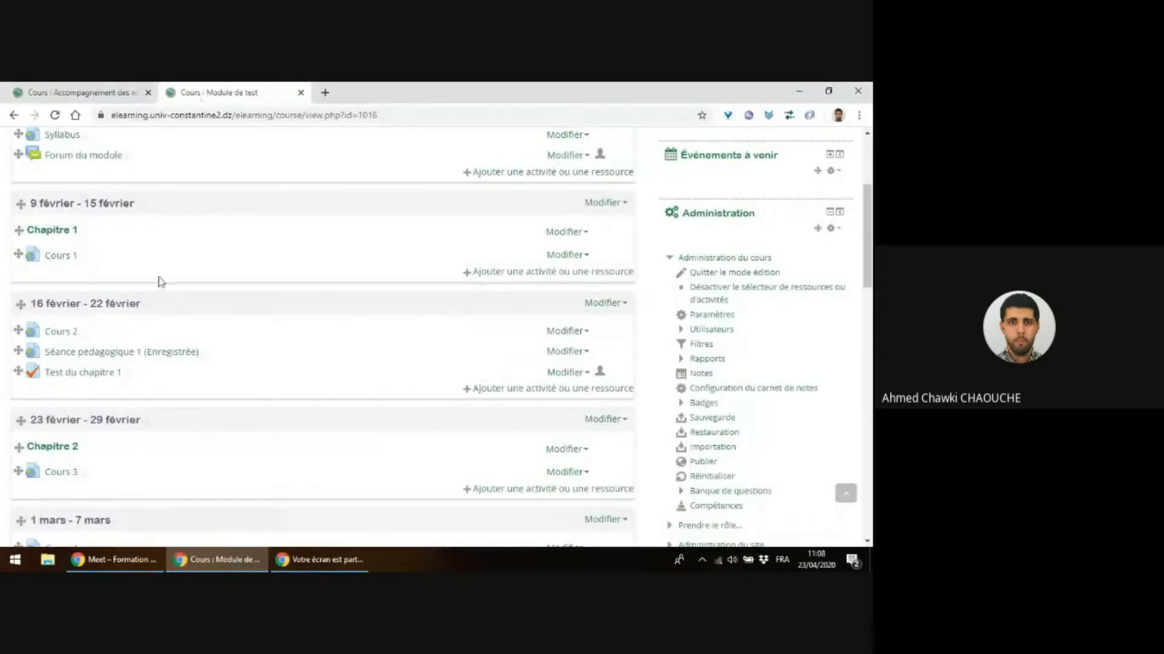
# - Add a Devoir activity to the 8 mars - 14 mars section of the course
pyautogui.scroll(-5, 165, 289)
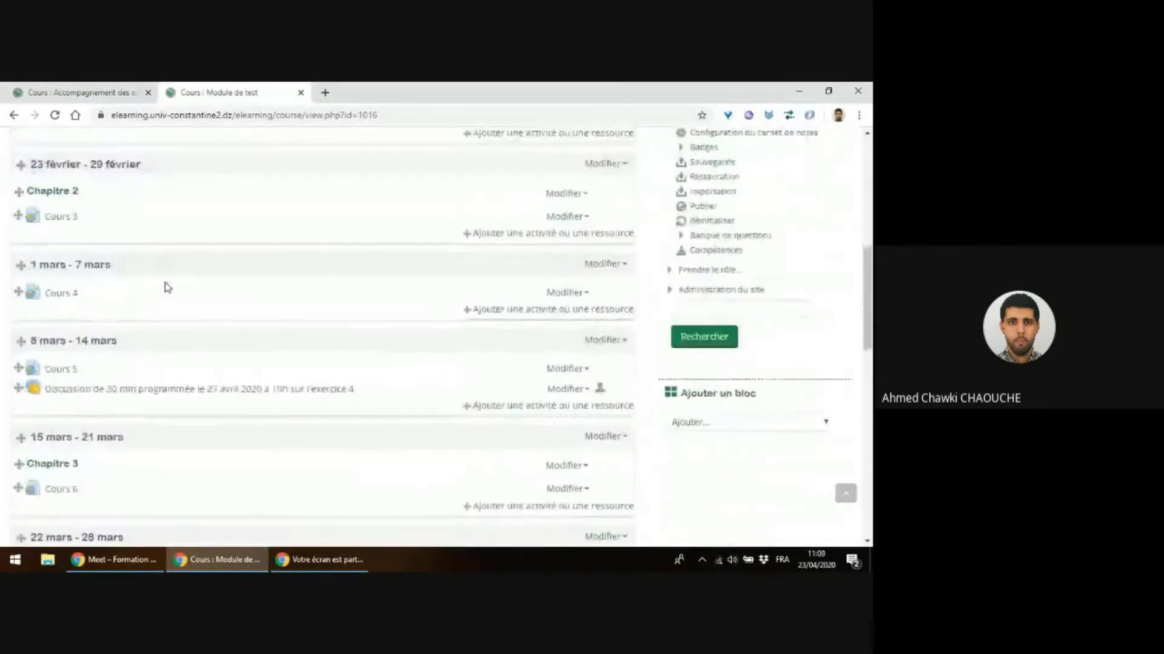
pyautogui.scroll(-1, 86, 293)
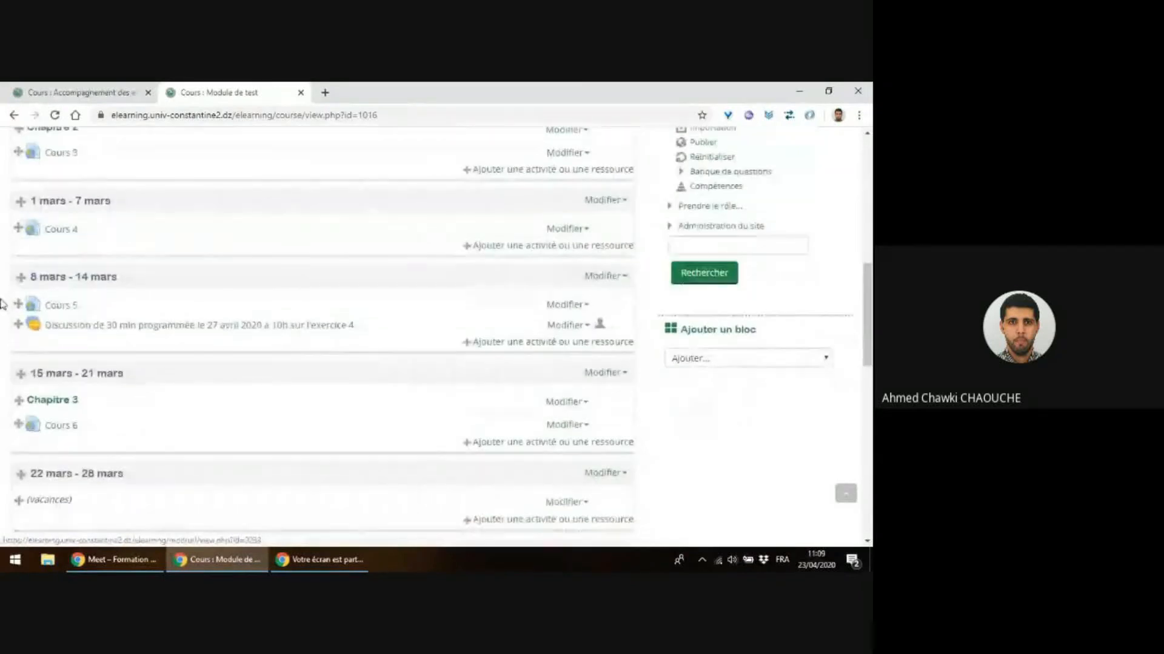
pyautogui.click(491, 343)
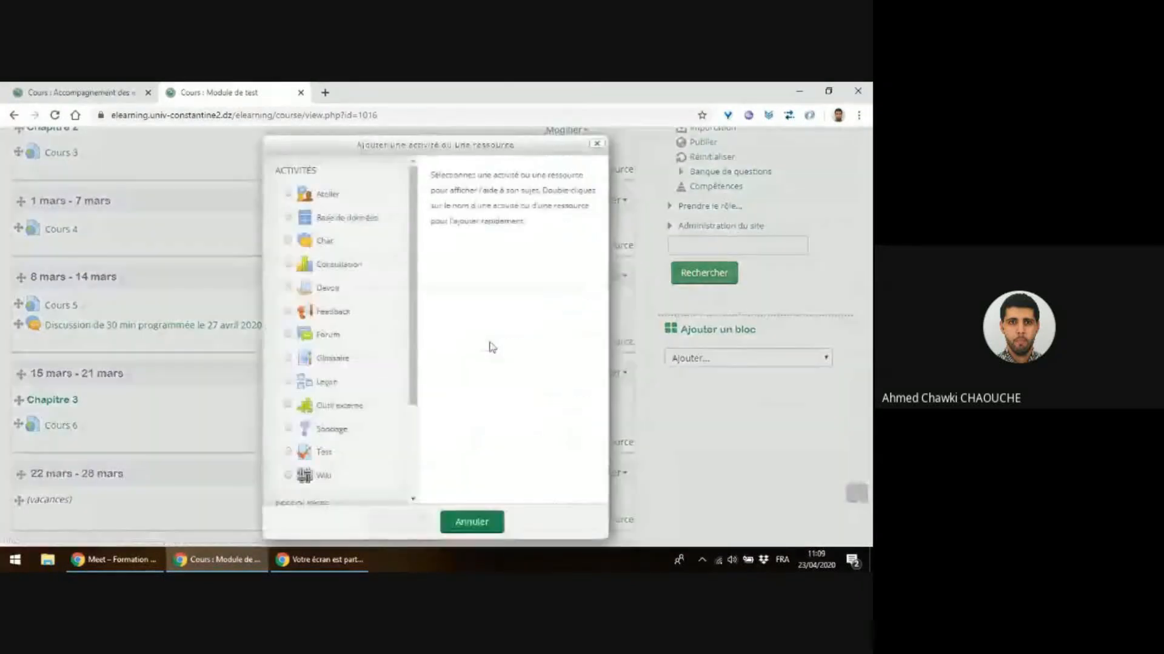
pyautogui.click(315, 289)
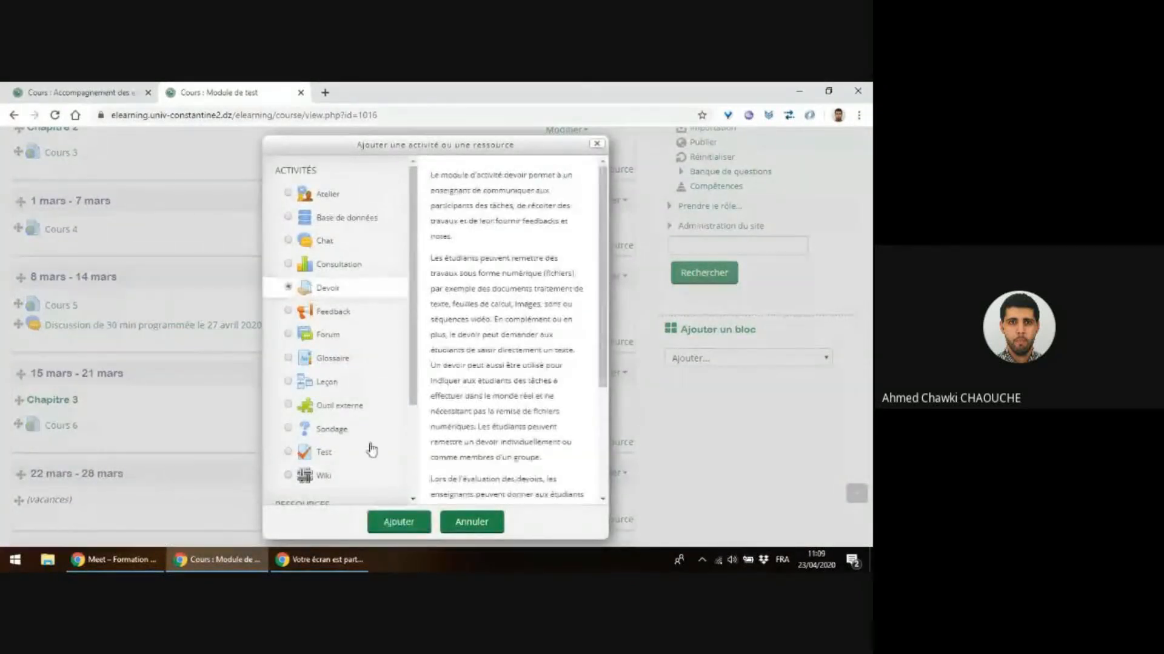
pyautogui.click(388, 523)
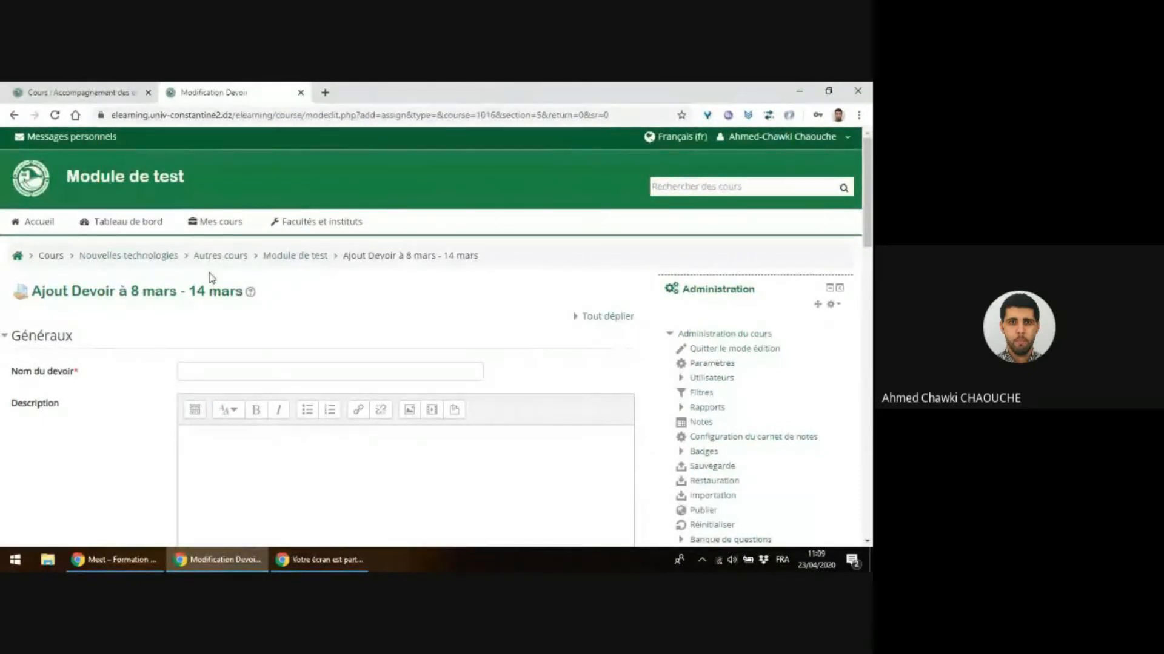
# - Name the new assignment "Devoir de mi-parcours"
pyautogui.click(214, 371)
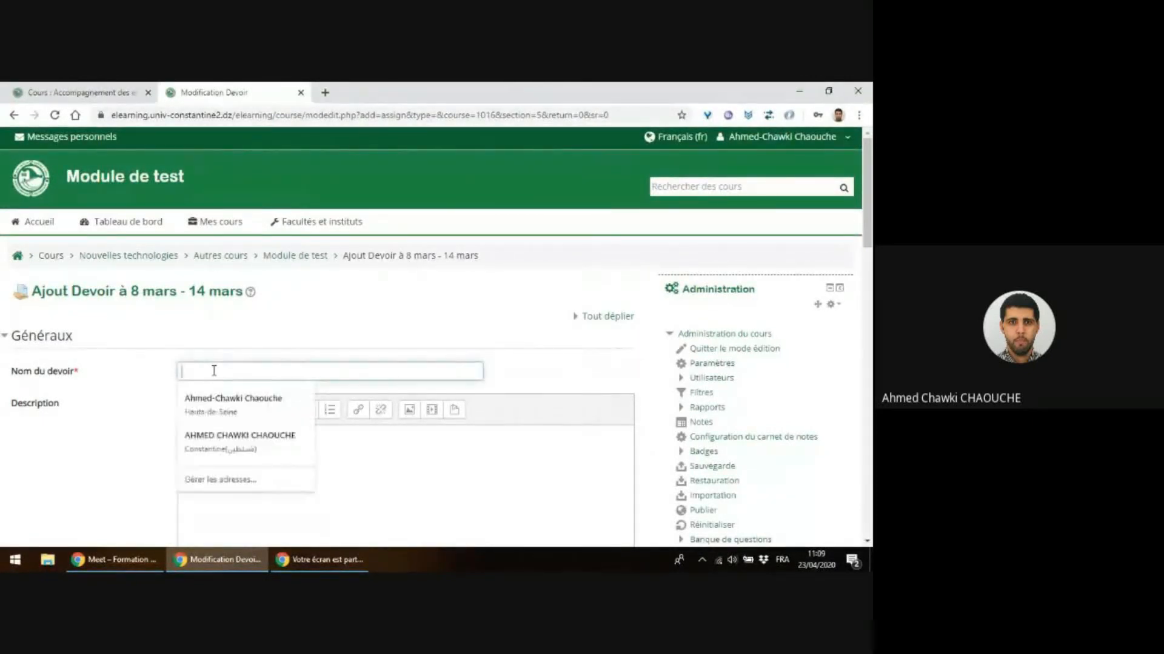
pyautogui.click(157, 376)
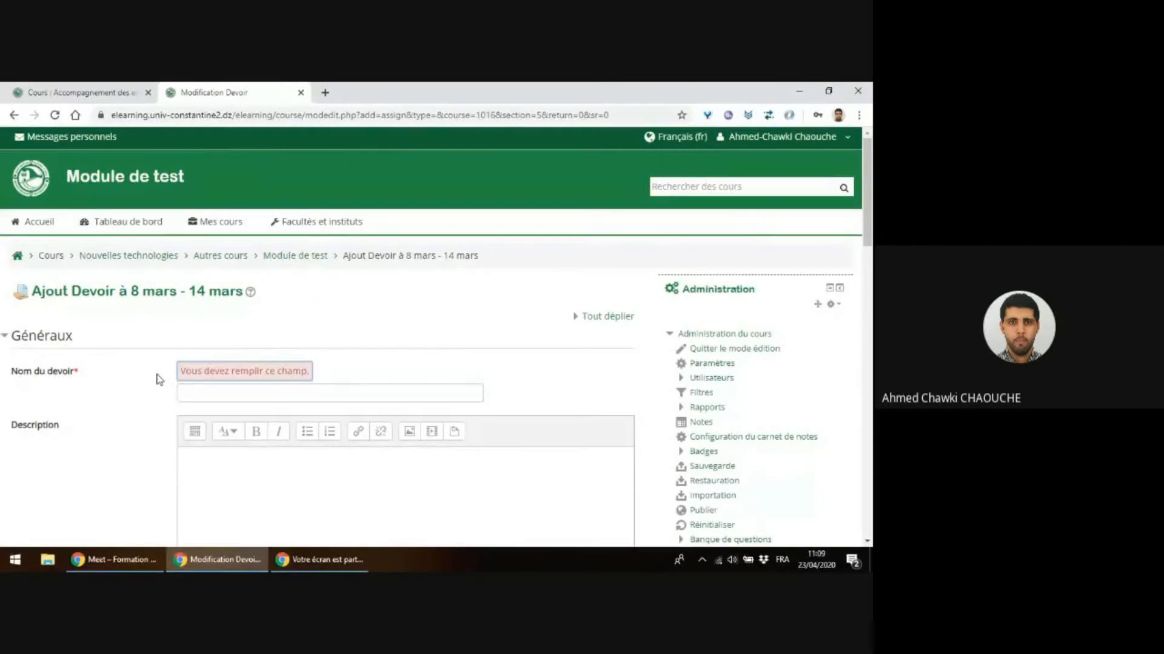
pyautogui.click(196, 395)
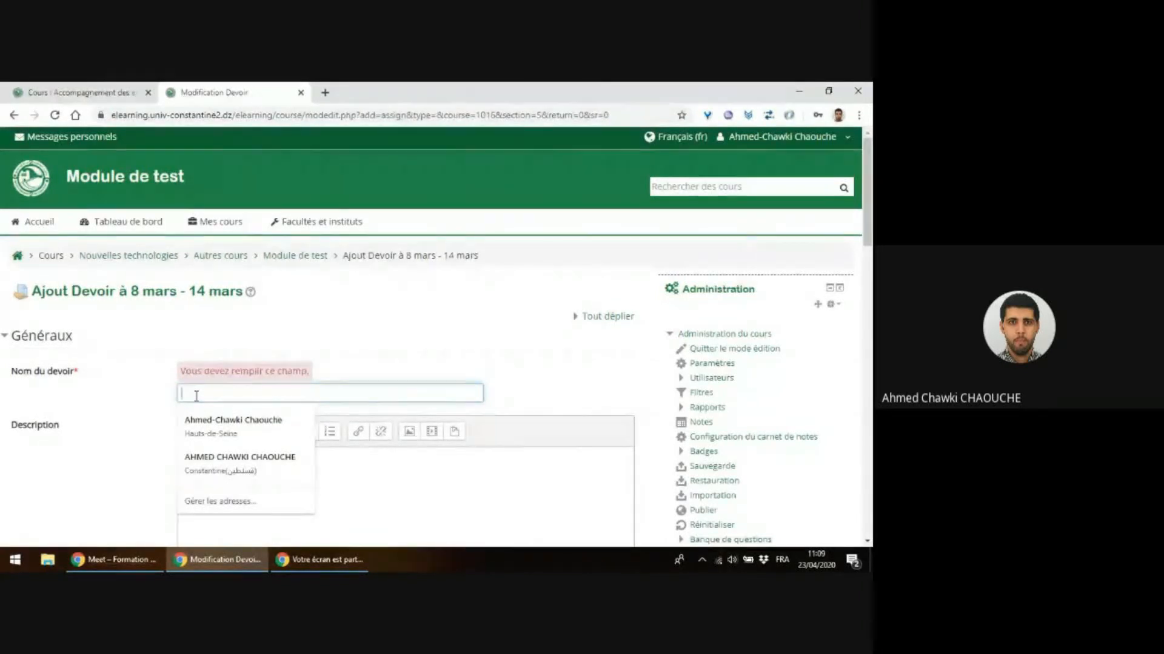
pyautogui.write('Devoir')
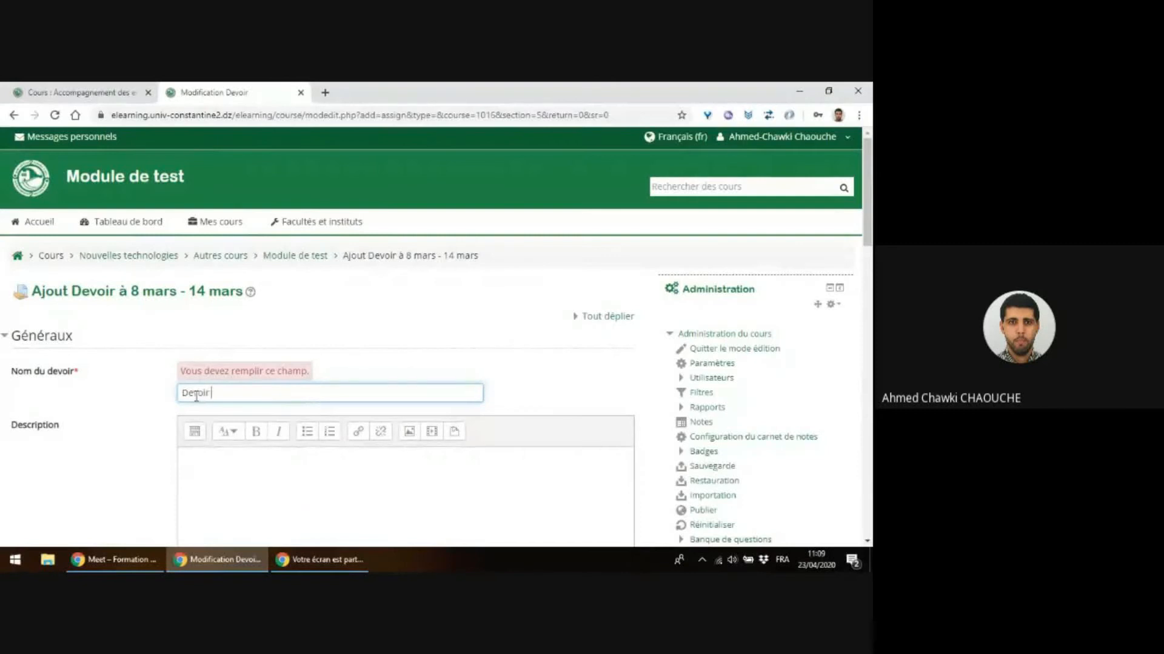
pyautogui.write(' de mi-parcours')
# - Try a heading style on the sample text "sldkfjslfjks klfjsfs lsfj" in the assignment description, then undo both the style and the text
pyautogui.scroll(-3, 182, 348)
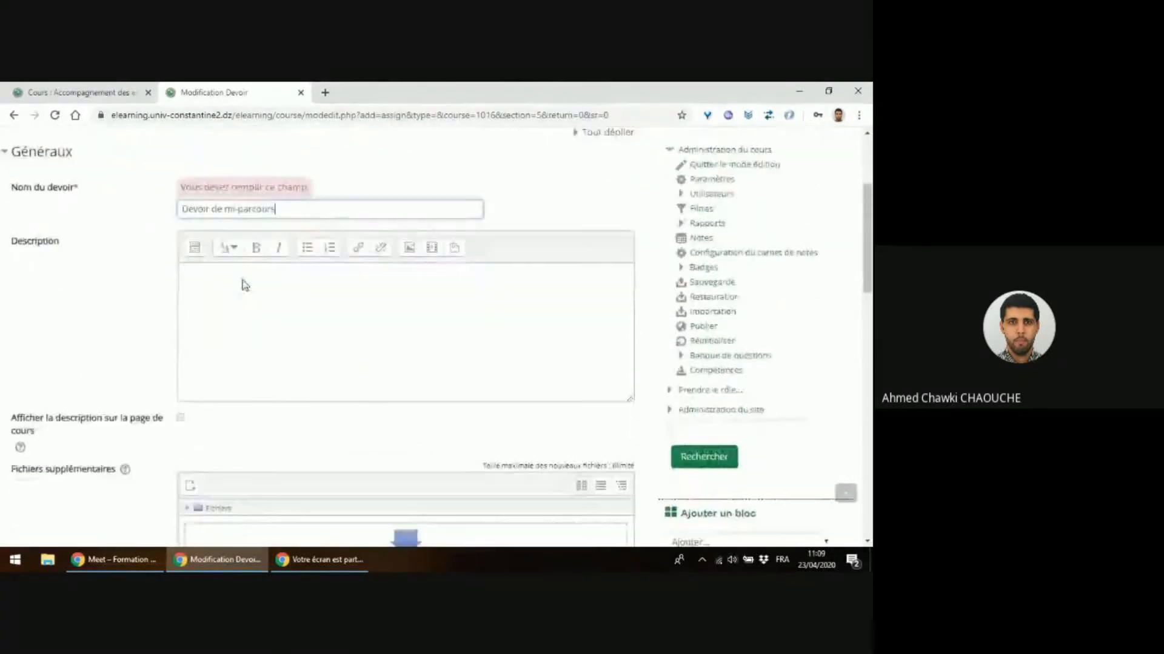
pyautogui.click(213, 291)
pyautogui.scroll(-2, 135, 297)
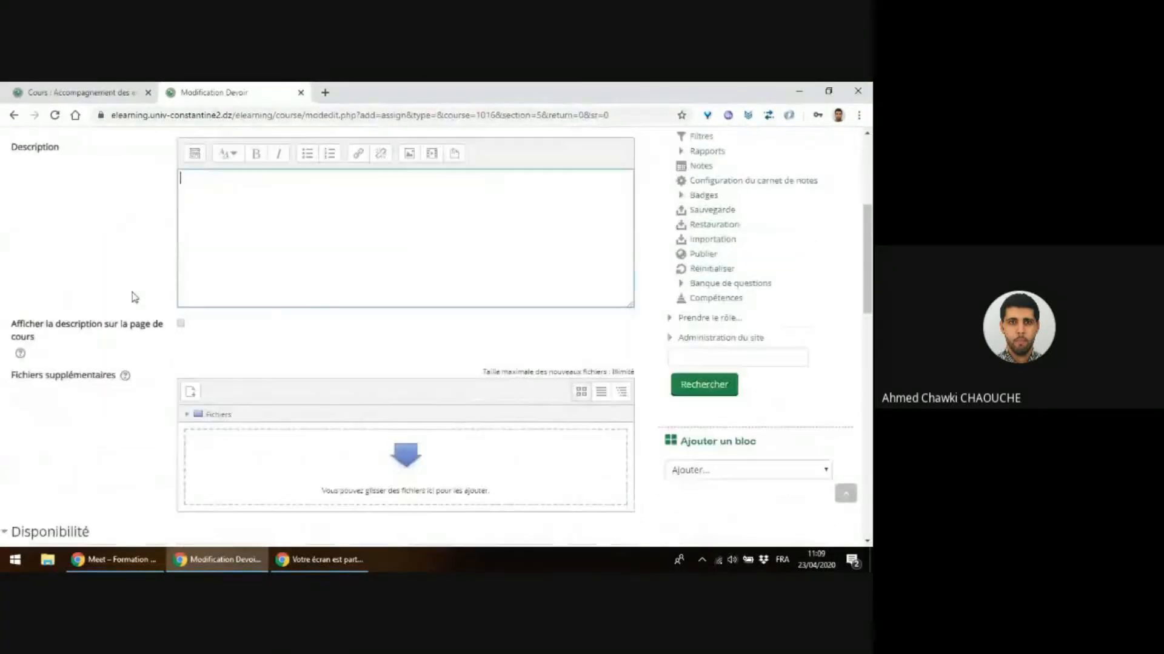
pyautogui.scroll(-2, 134, 297)
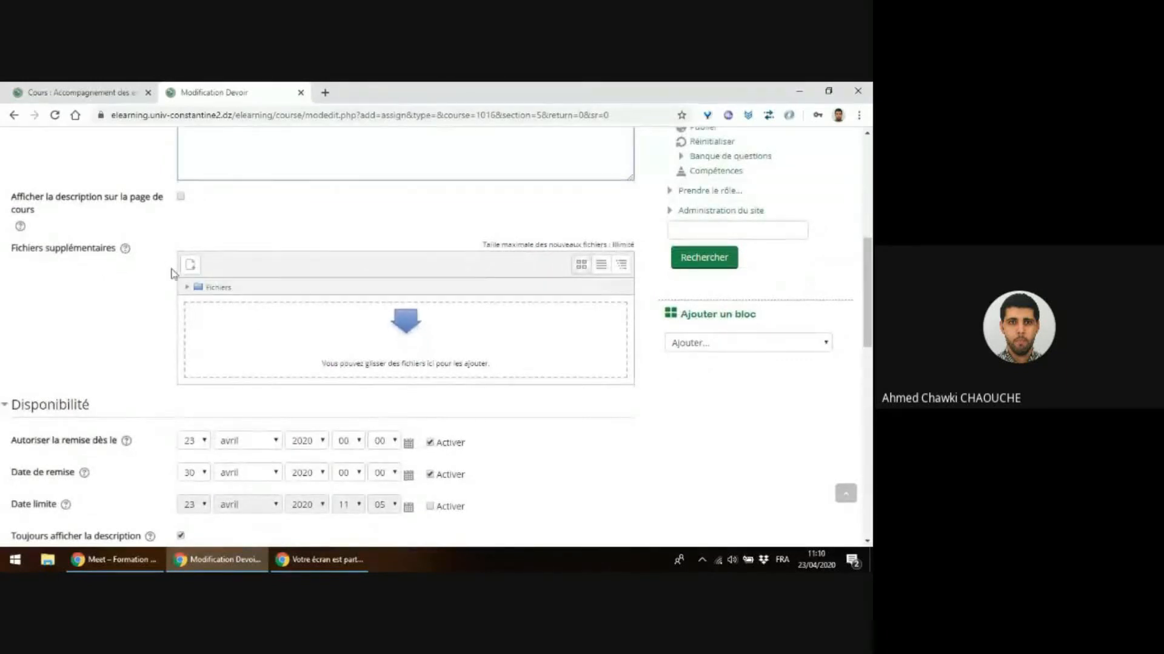
pyautogui.scroll(3, 173, 273)
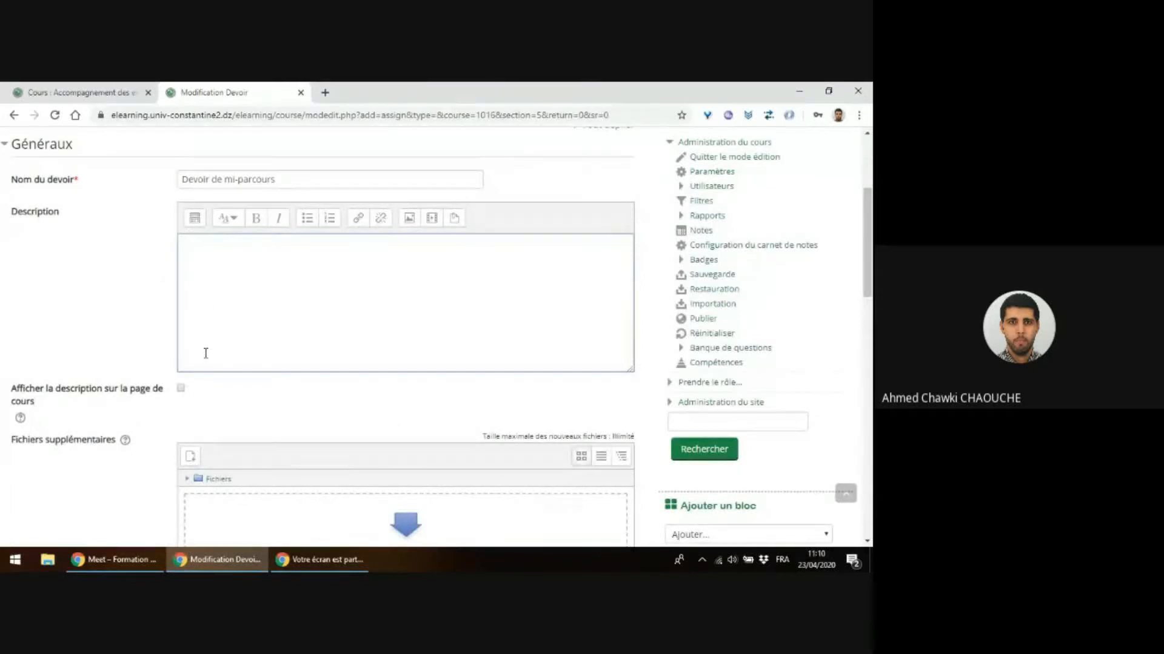
pyautogui.write('sldkfjslfjks klfjsfs lsfj')
pyautogui.hotkey('ctrl', 'shift', 'Left')
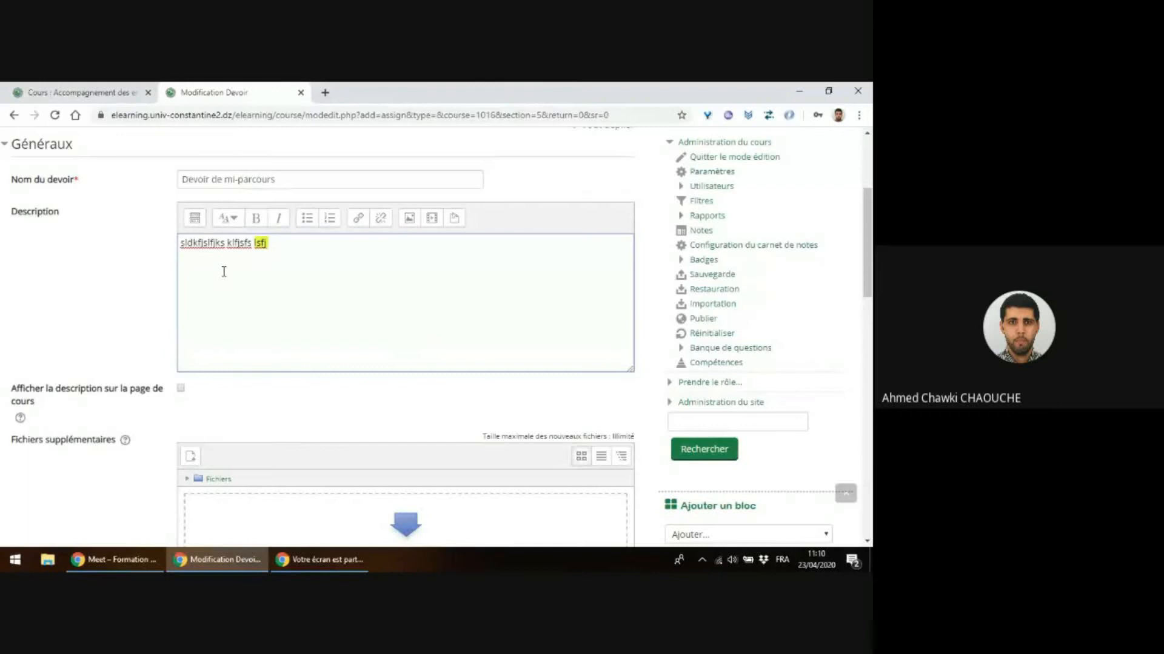
pyautogui.click(228, 218)
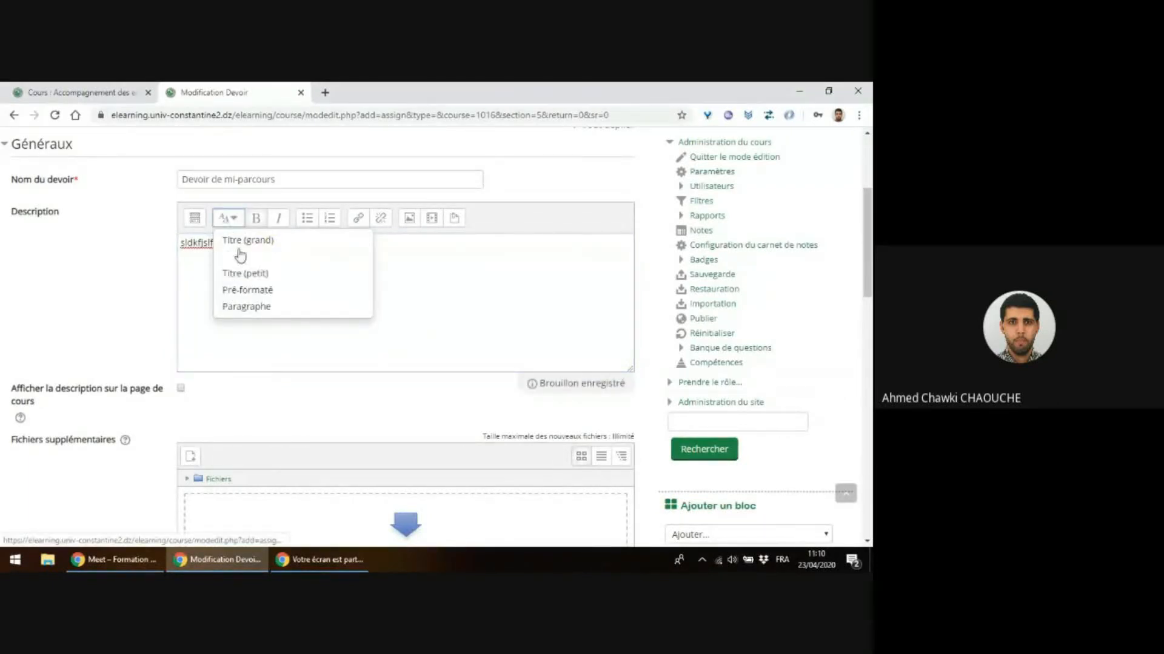
pyautogui.click(245, 240)
pyautogui.click(248, 277)
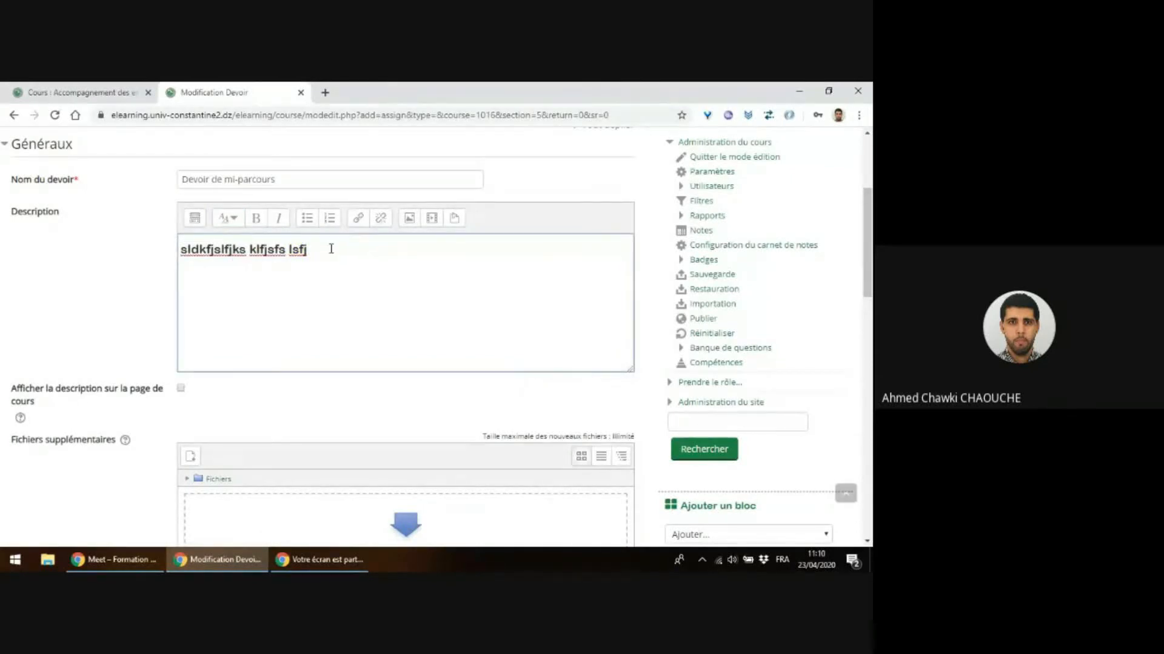
pyautogui.hotkey('ctrl', 'z')
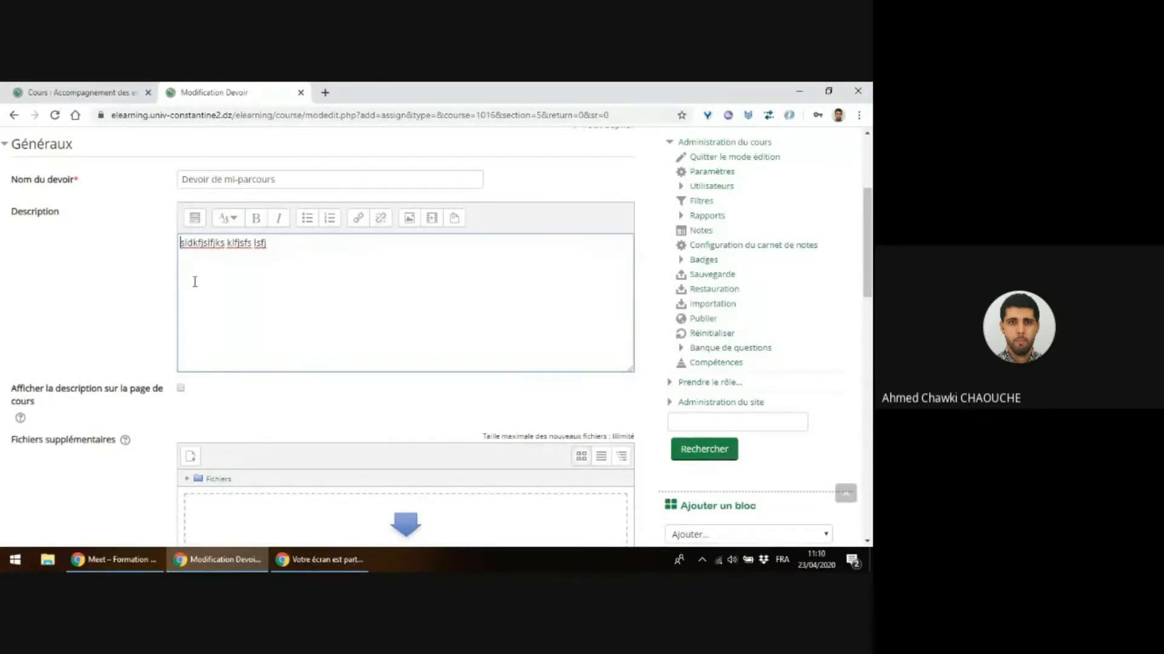
pyautogui.hotkey('ctrl', 'z')
# - Examine the assignment's additional files area, availability dates and submission type settings
pyautogui.scroll(-3, 183, 283)
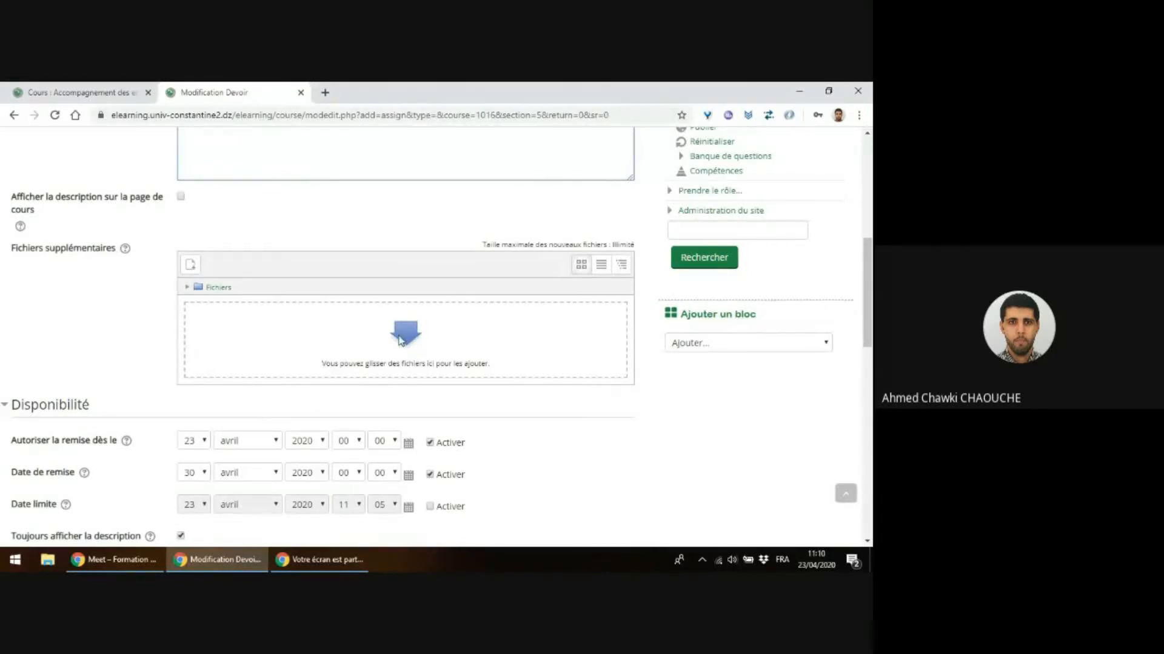
pyautogui.scroll(-3, 383, 321)
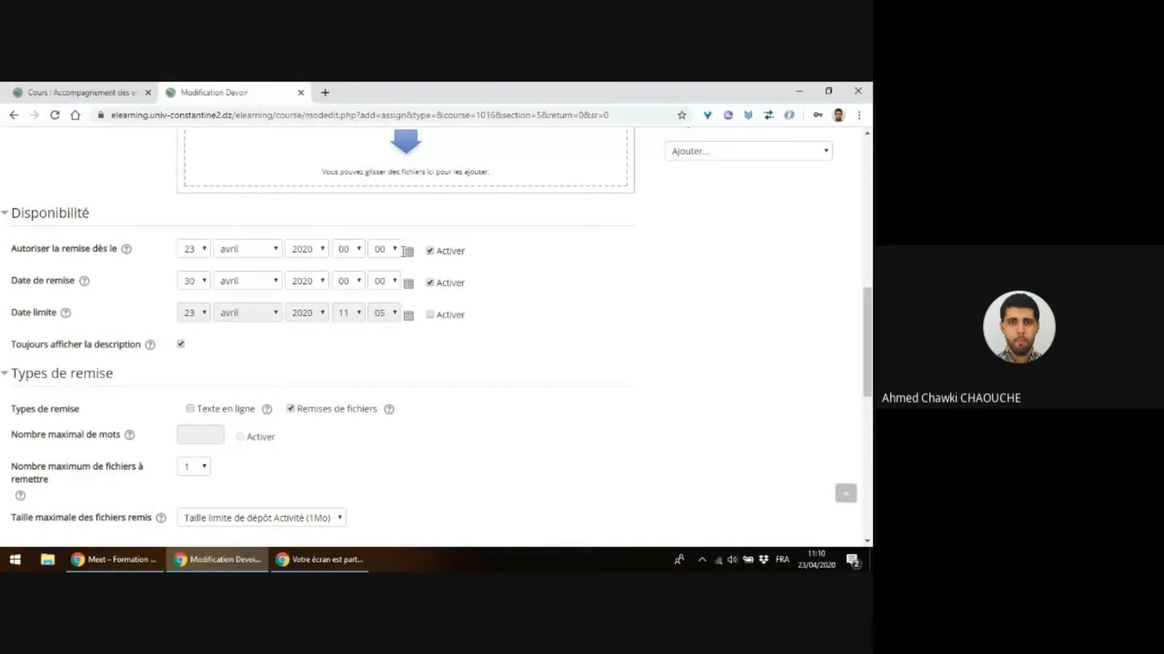
pyautogui.scroll(-1, 137, 281)
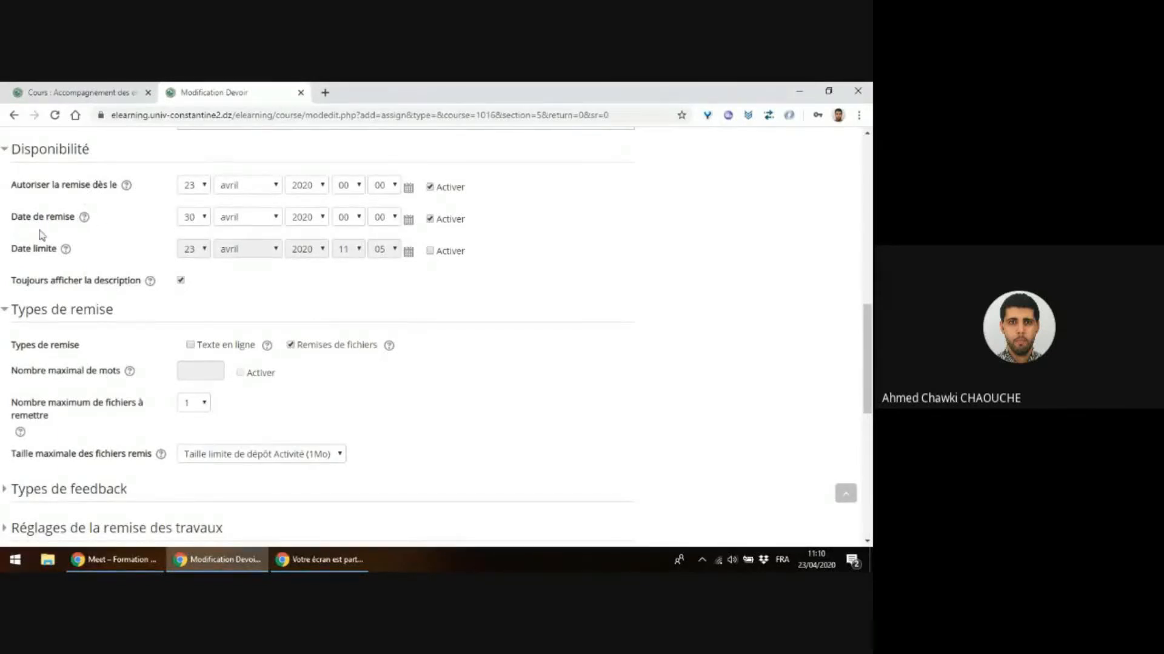
pyautogui.scroll(-1, 174, 244)
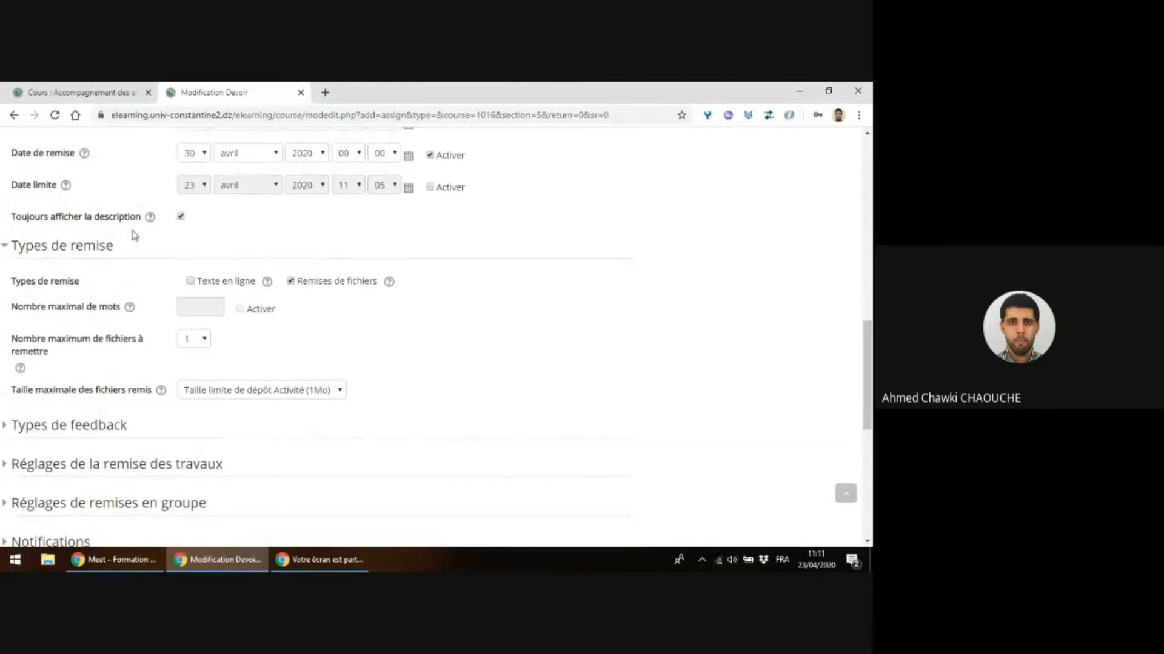
pyautogui.scroll(-1, 181, 224)
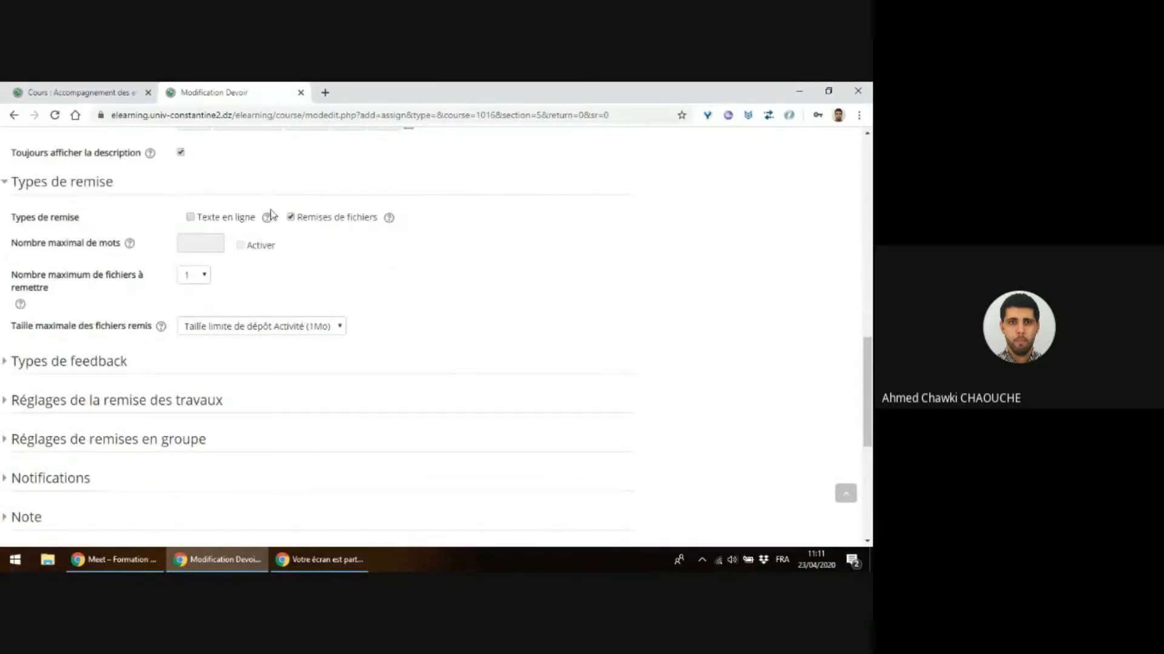
pyautogui.scroll(-1, 243, 225)
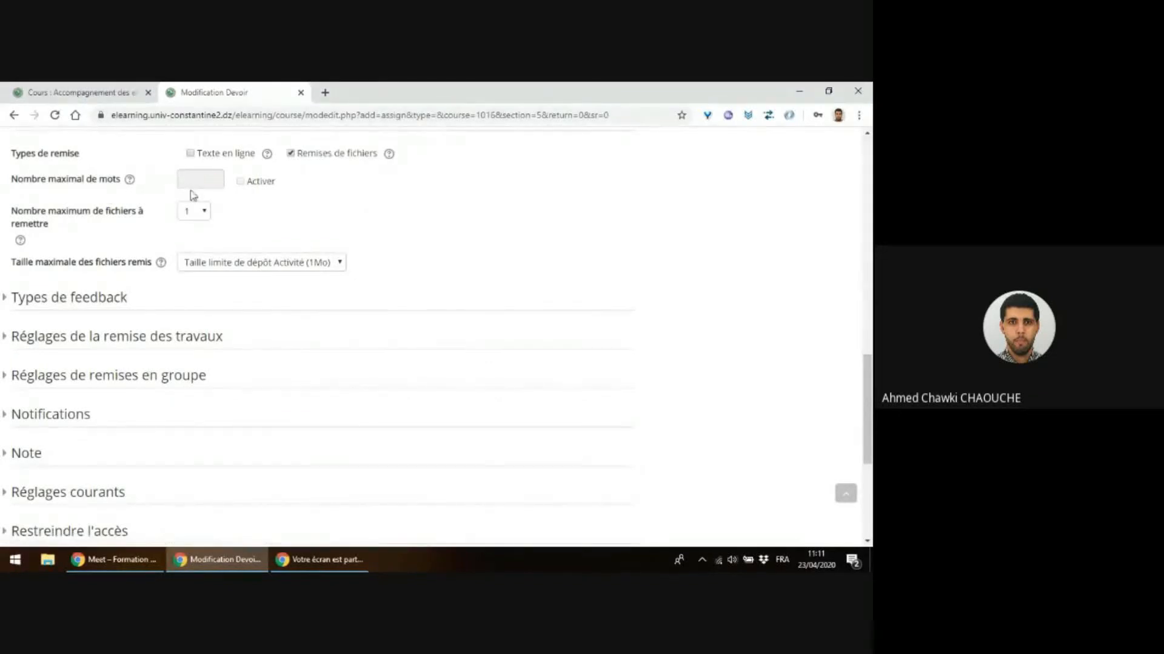
pyautogui.scroll(1, 191, 194)
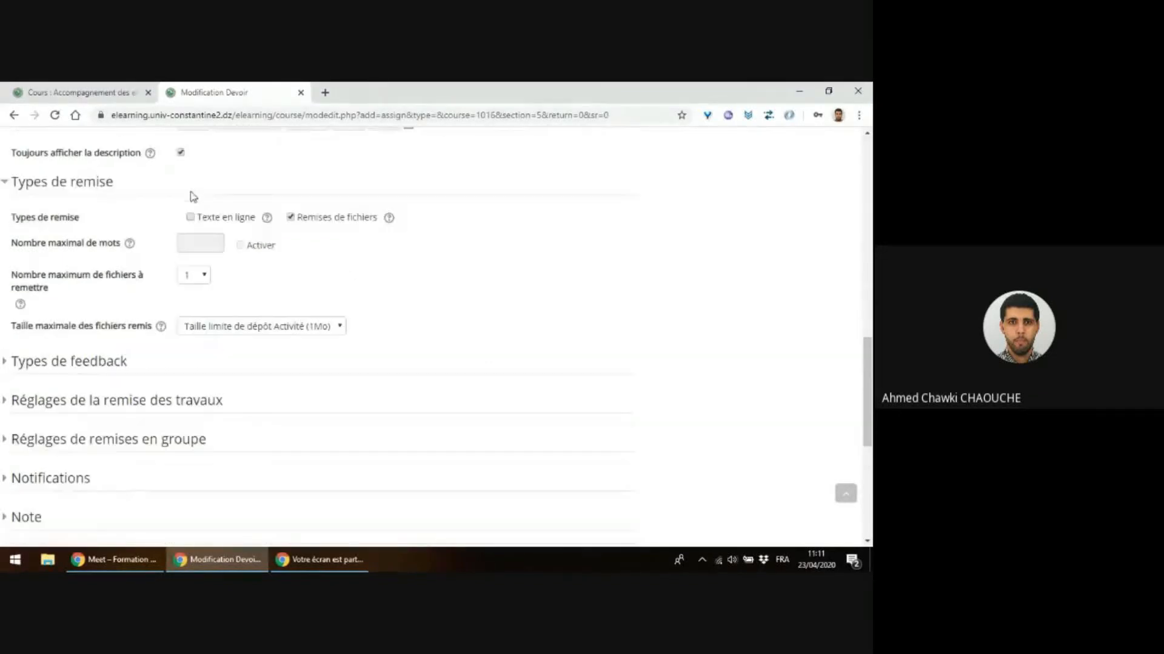
# - Examine the available options for the maximum number of submitted files and the maximum submission size
pyautogui.click(203, 277)
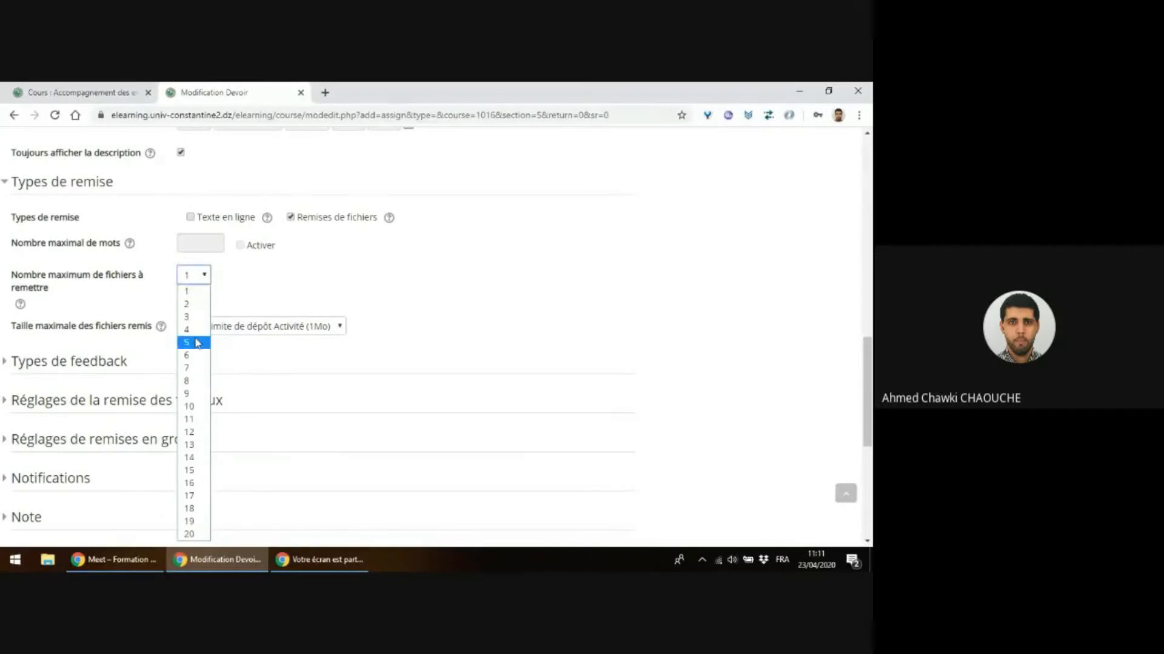
pyautogui.click(269, 280)
pyautogui.click(278, 330)
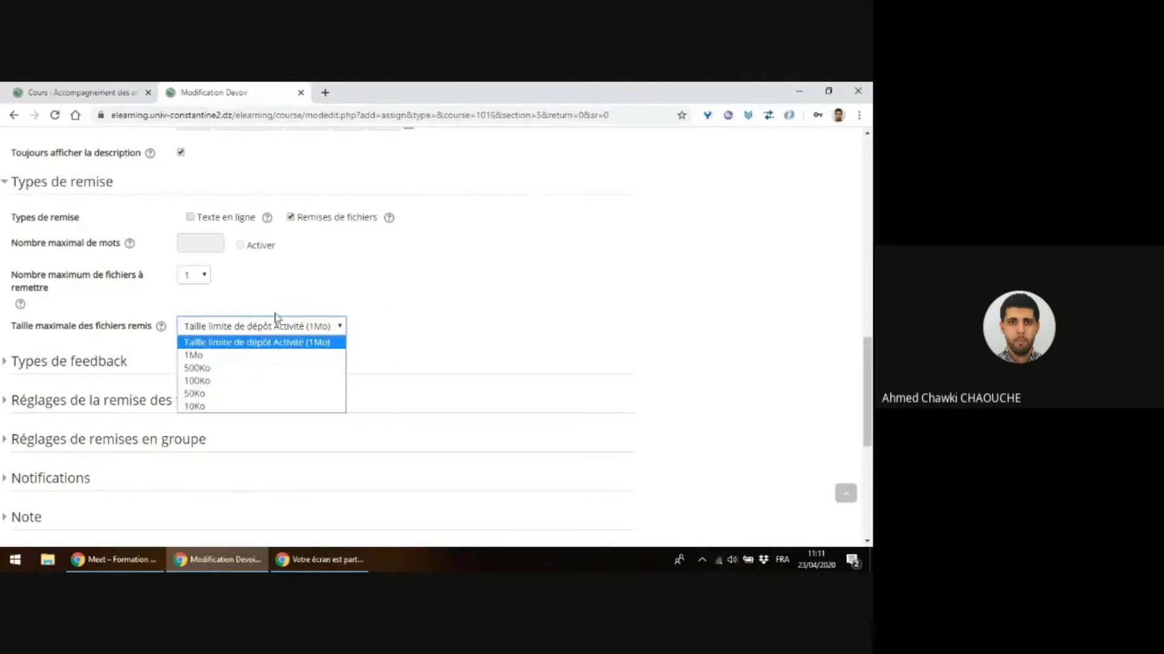
pyautogui.click(352, 319)
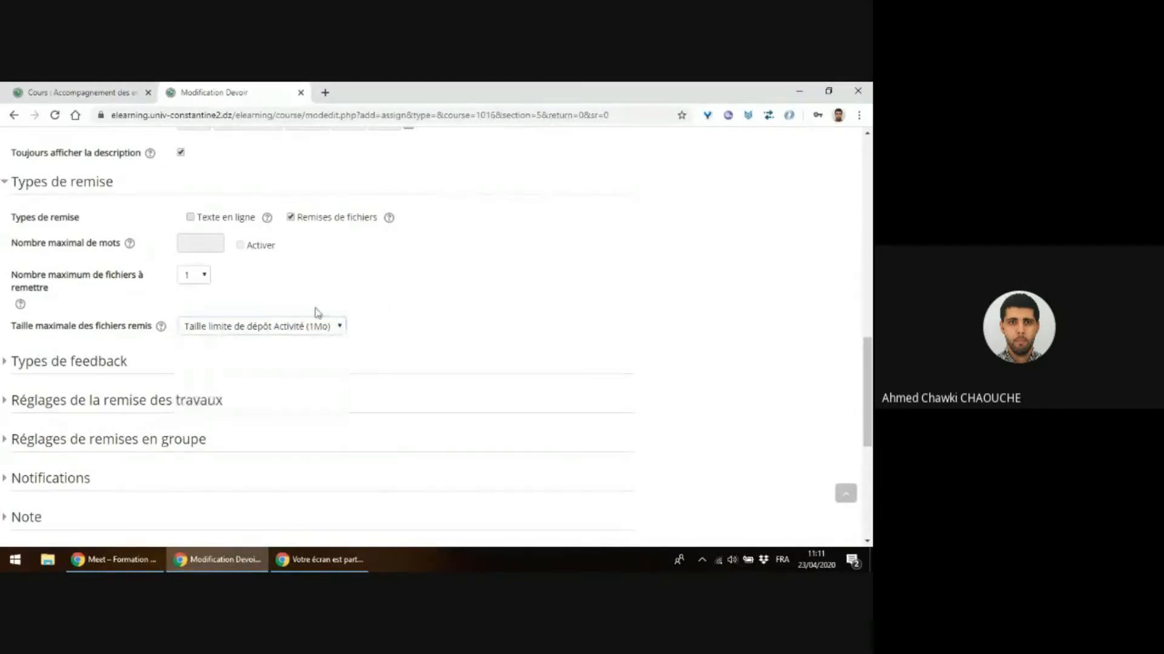
# - Save the Devoir de mi-parcours assignment and return to the course
pyautogui.scroll(-3, 317, 309)
pyautogui.scroll(-3, 78, 359)
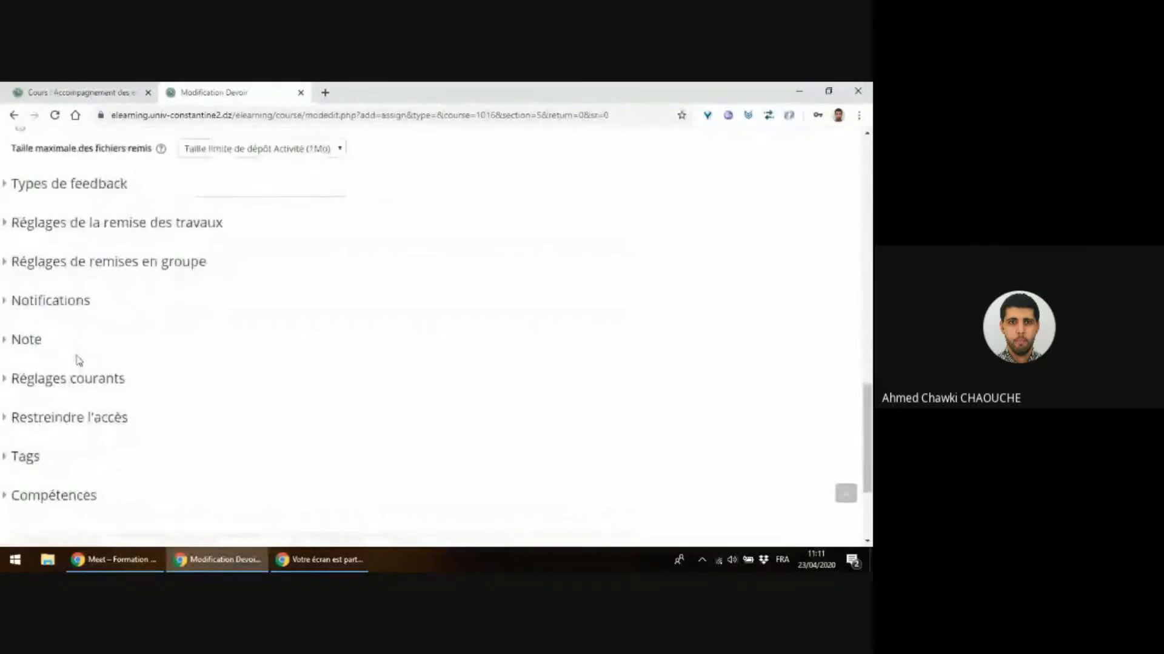
pyautogui.scroll(-1, 48, 355)
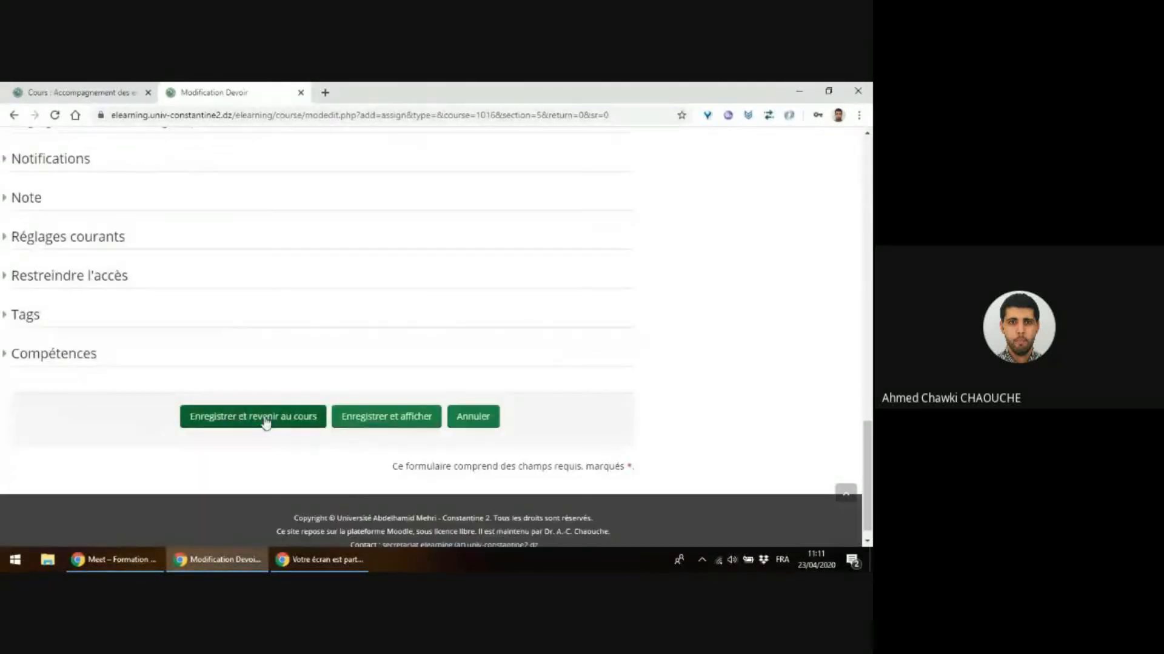
pyautogui.click(265, 423)
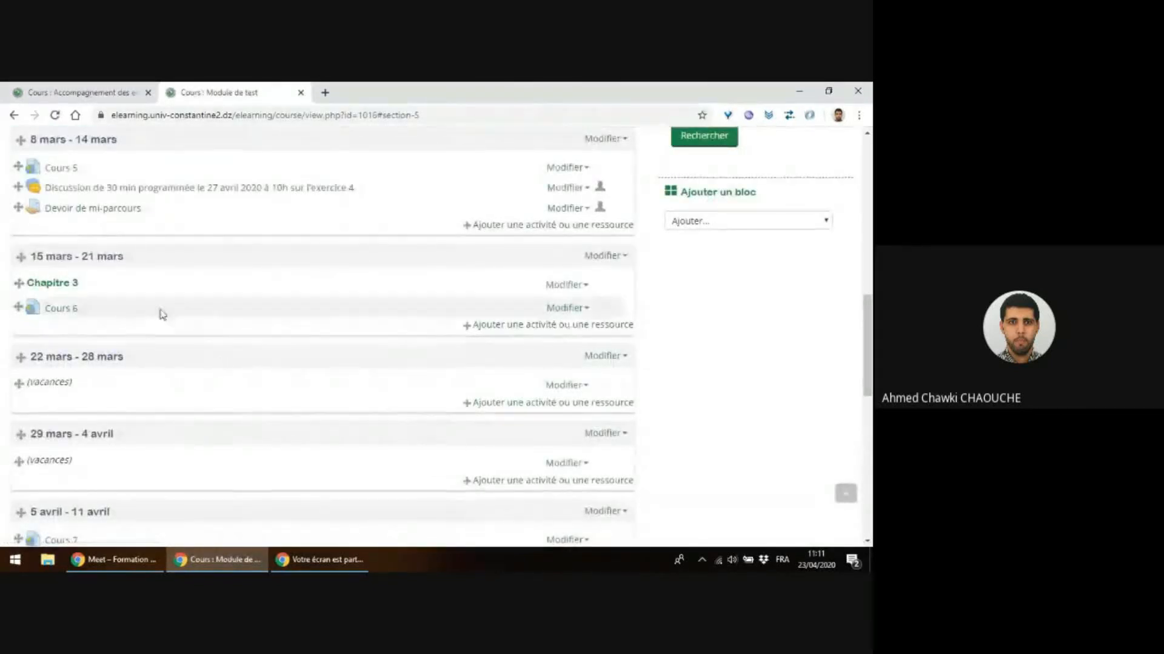
# - Open the Devoir de mi-parcours assignment from the course and examine its evaluation summary
pyautogui.scroll(3, 158, 310)
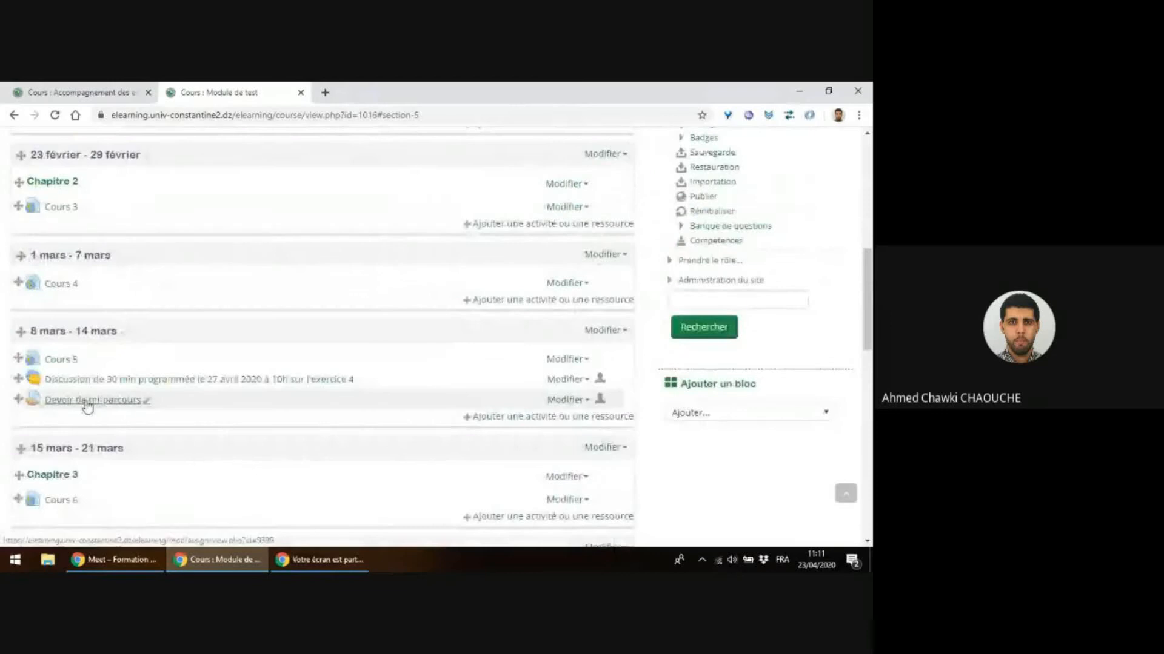
pyautogui.click(88, 405)
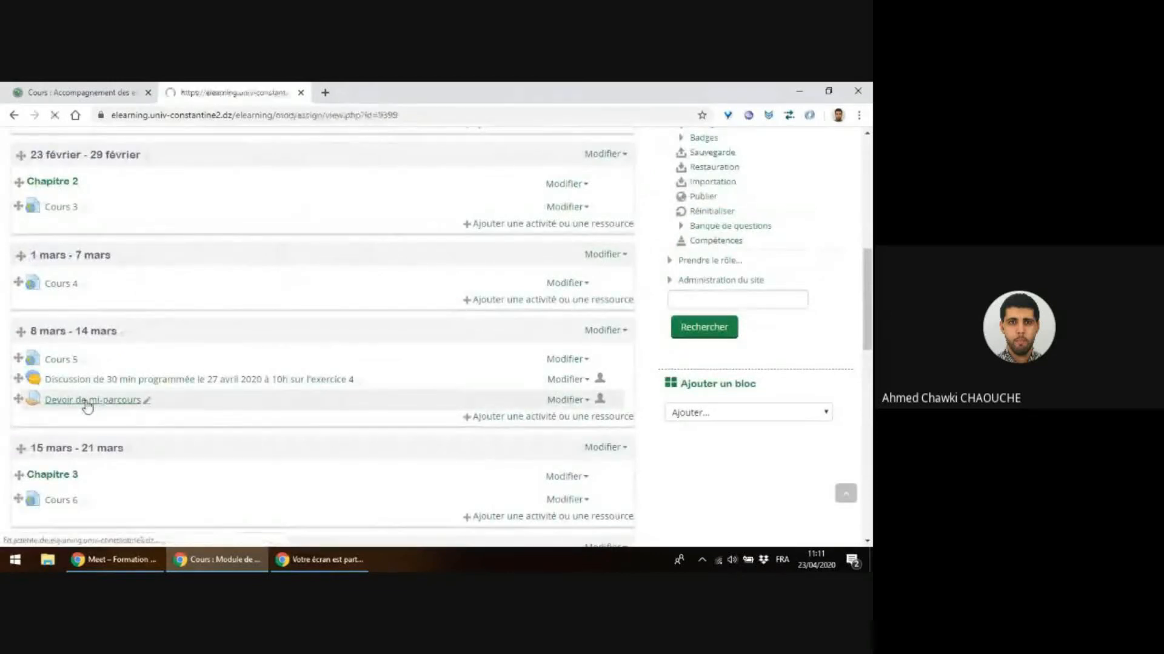
pyautogui.scroll(-1, 119, 341)
pyautogui.scroll(-1, 119, 340)
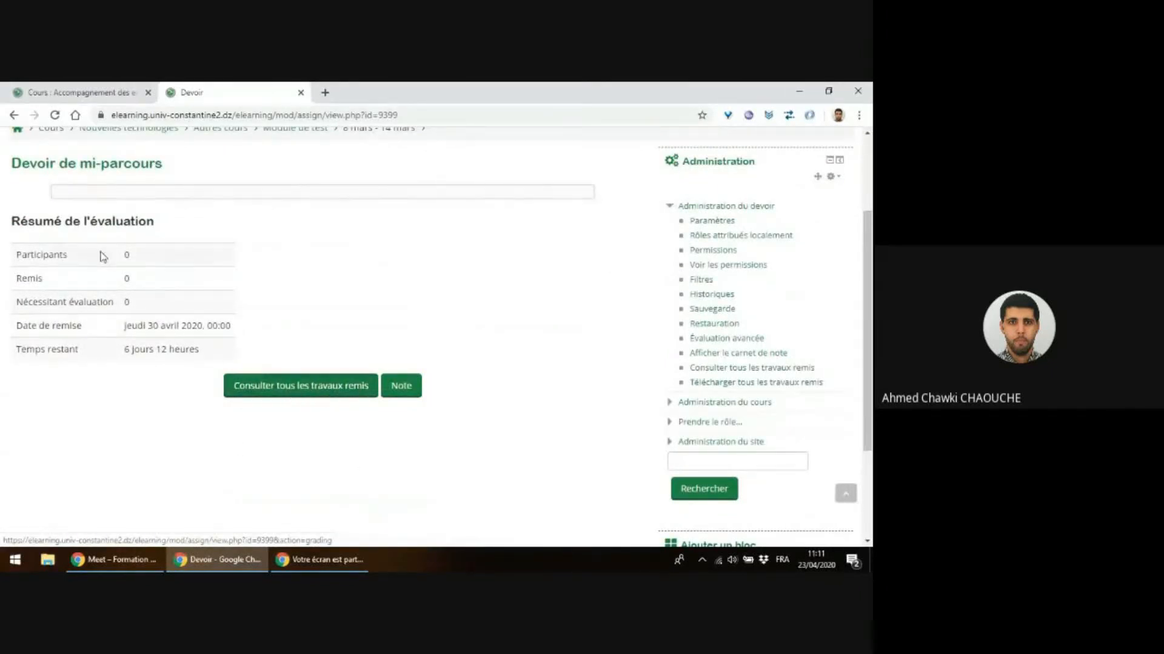
pyautogui.doubleClick(127, 255)
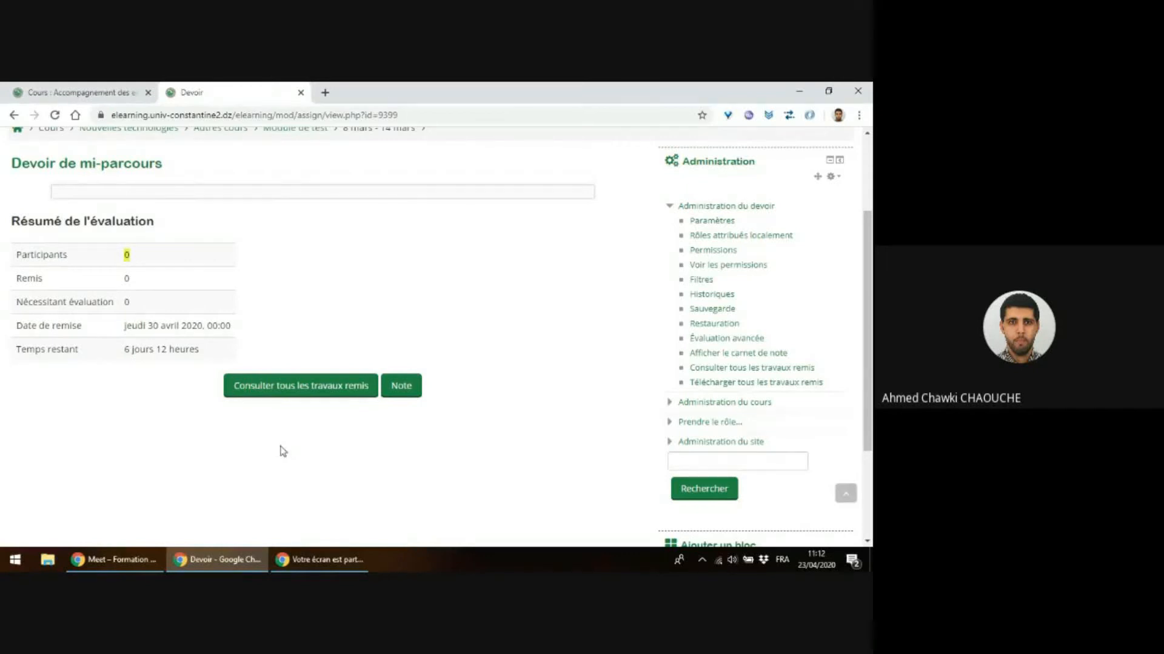
pyautogui.scroll(1, 205, 347)
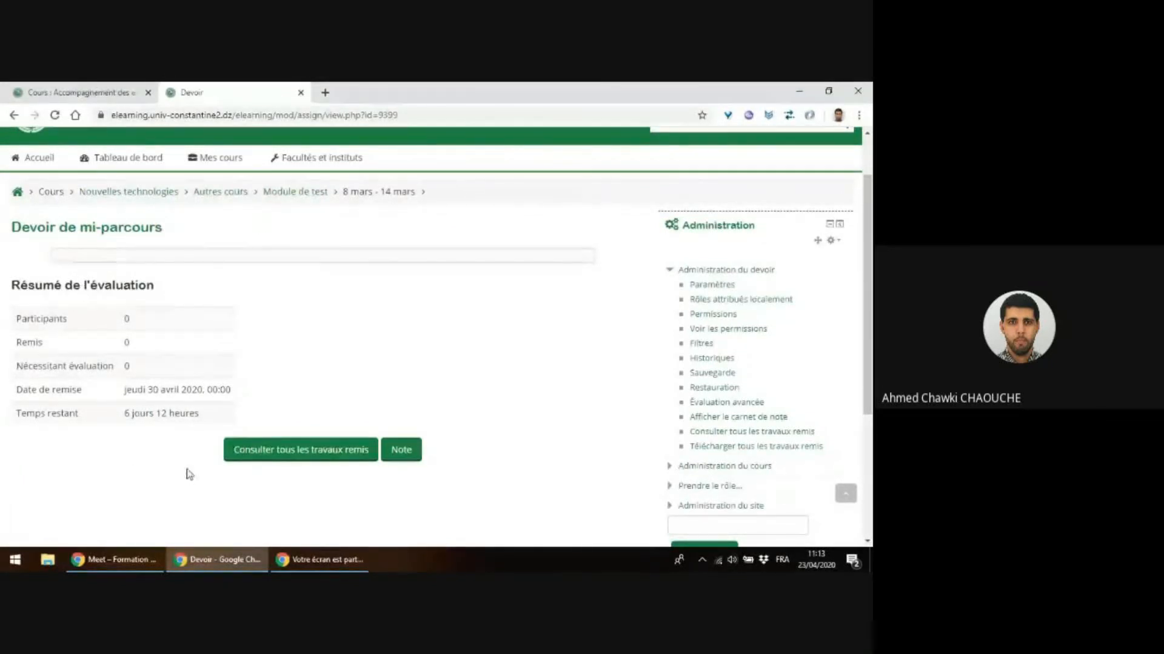
# - Return to the Module de test course and add an Atelier activity to the 8 mars - 14 mars section
pyautogui.click(50, 96)
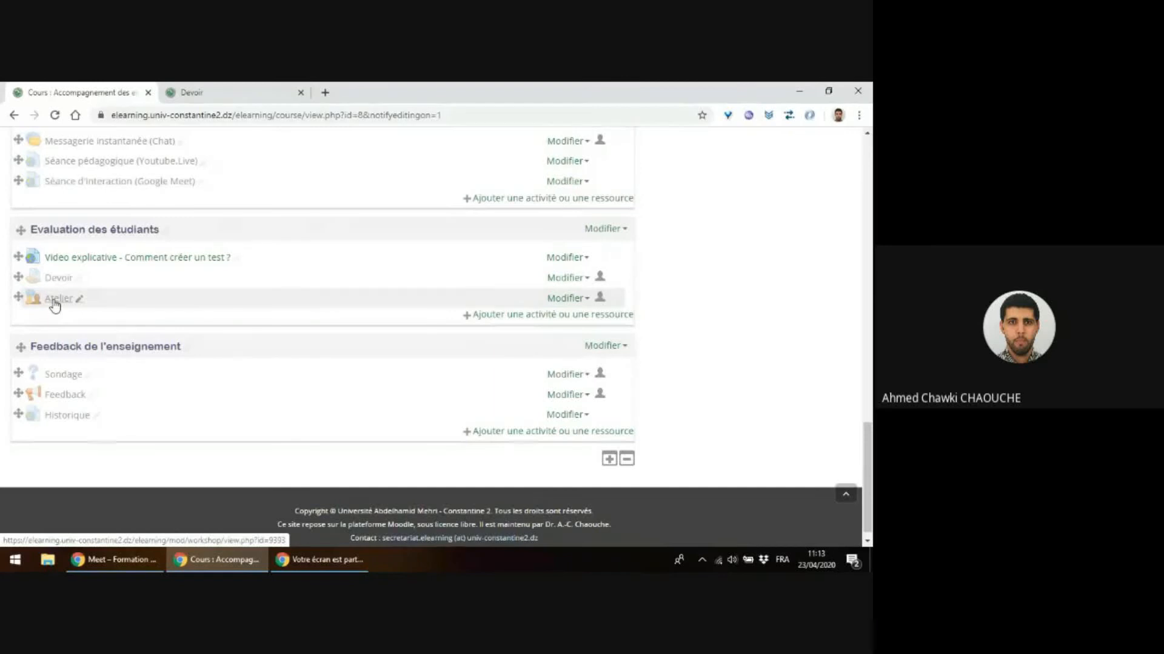
pyautogui.click(250, 84)
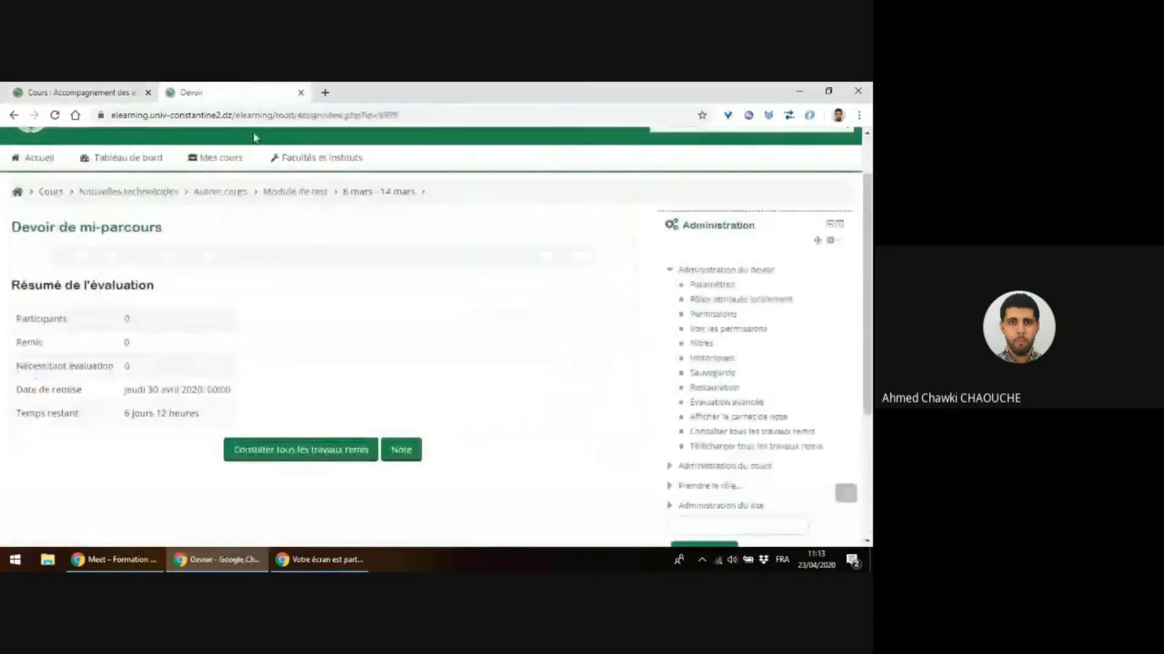
pyautogui.click(278, 190)
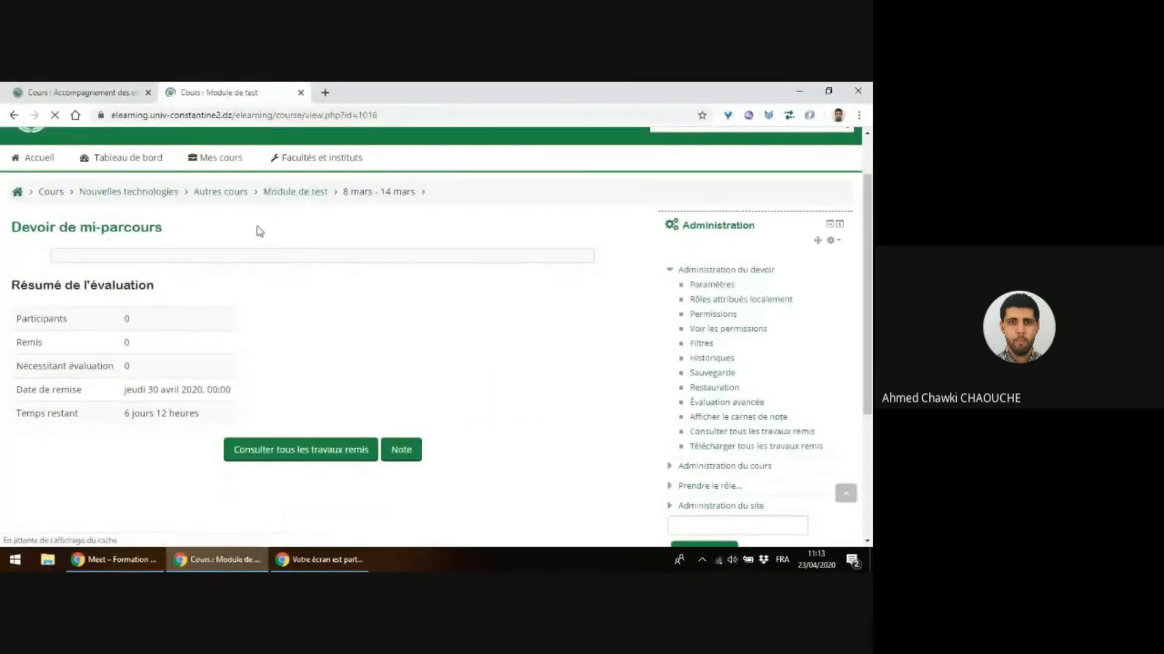
pyautogui.scroll(-6, 260, 234)
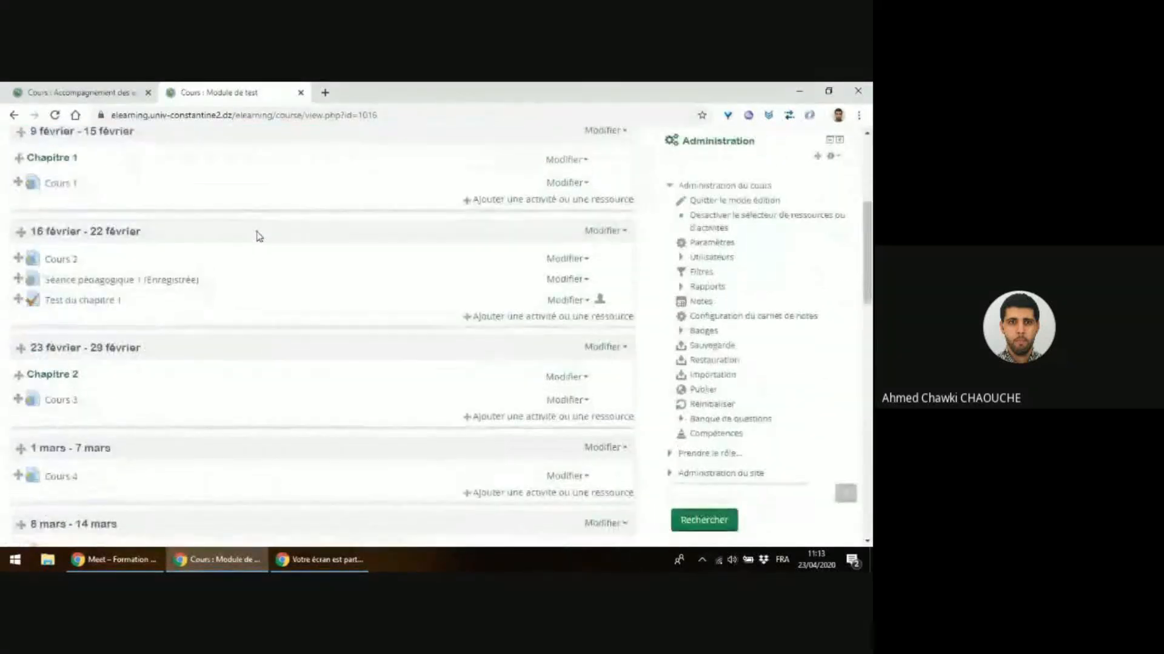
pyautogui.scroll(-8, 258, 238)
pyautogui.scroll(2, 257, 240)
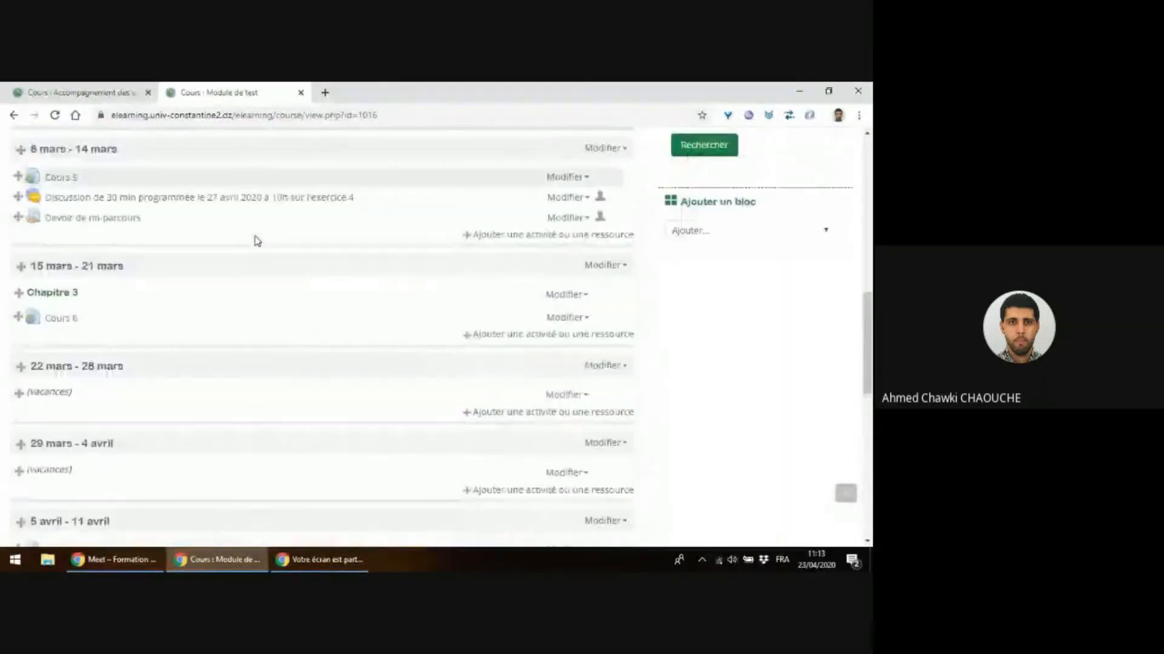
pyautogui.click(527, 236)
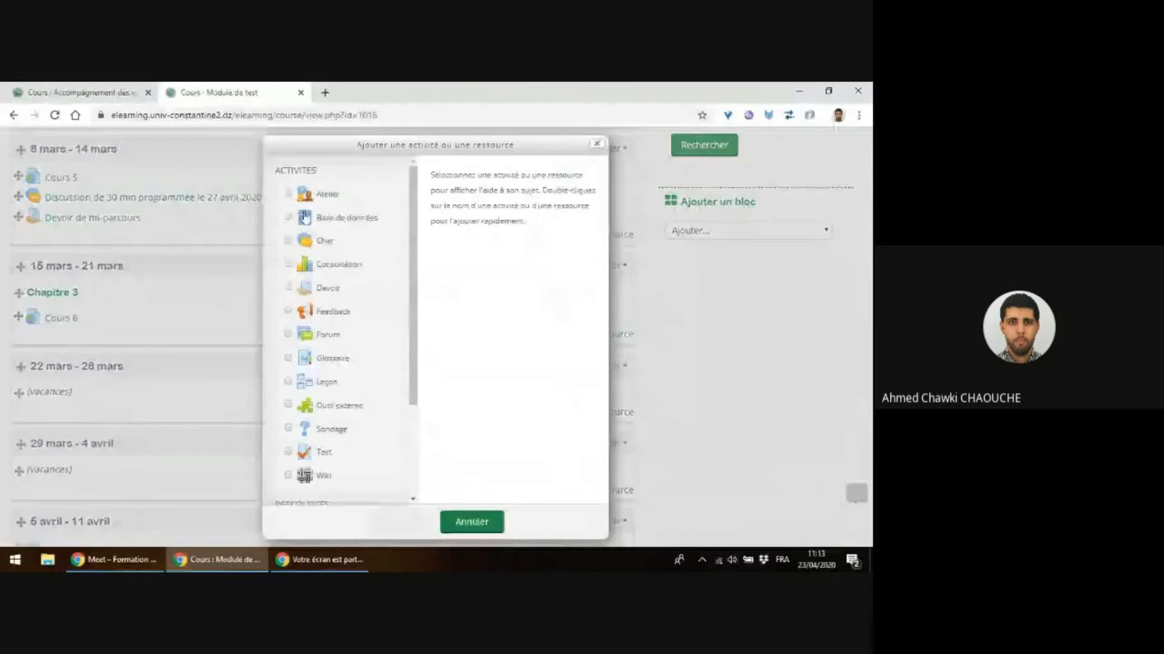
pyautogui.click(306, 194)
pyautogui.click(395, 520)
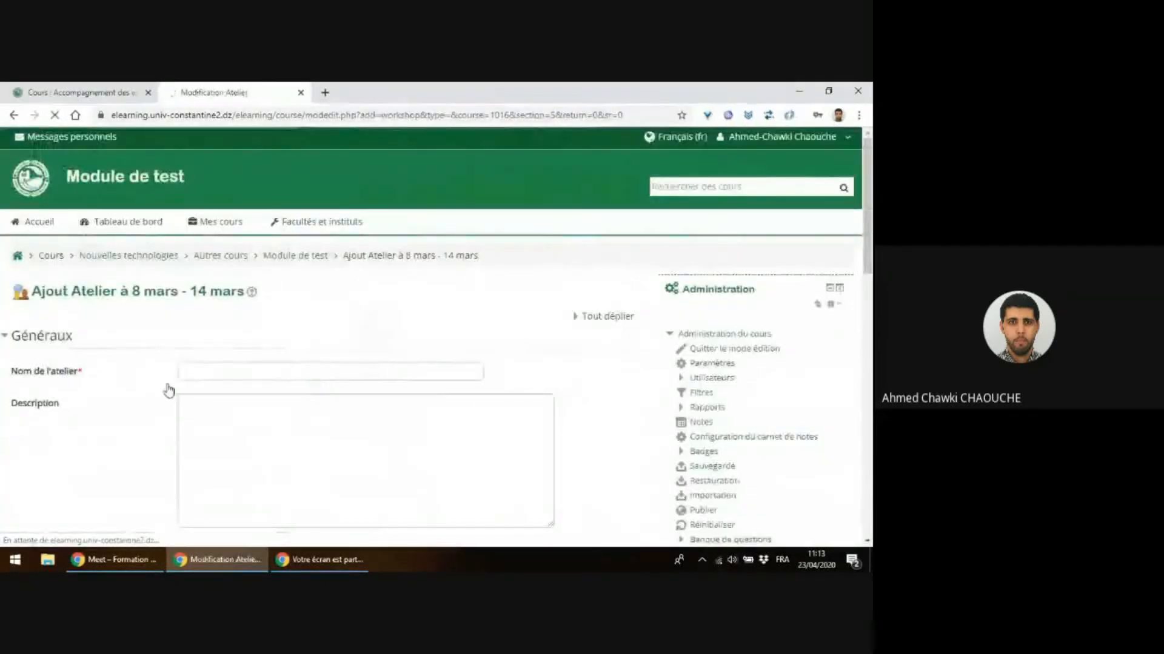
# - Name the new workshop "Atelier essai"
pyautogui.click(284, 368)
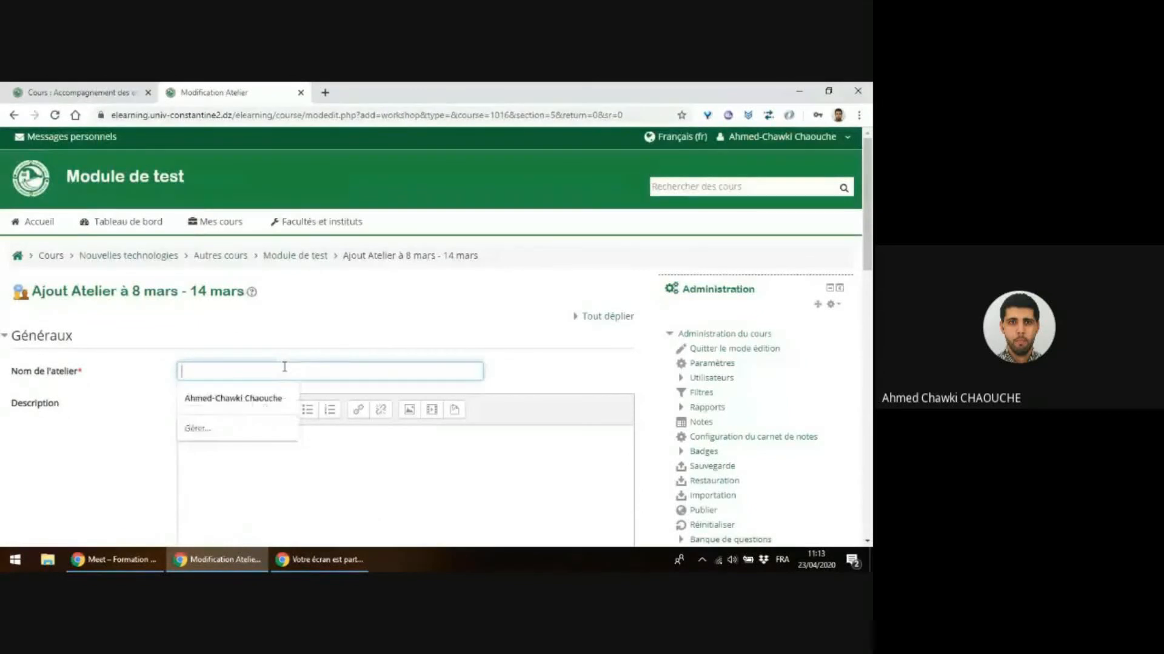
pyautogui.click(284, 367)
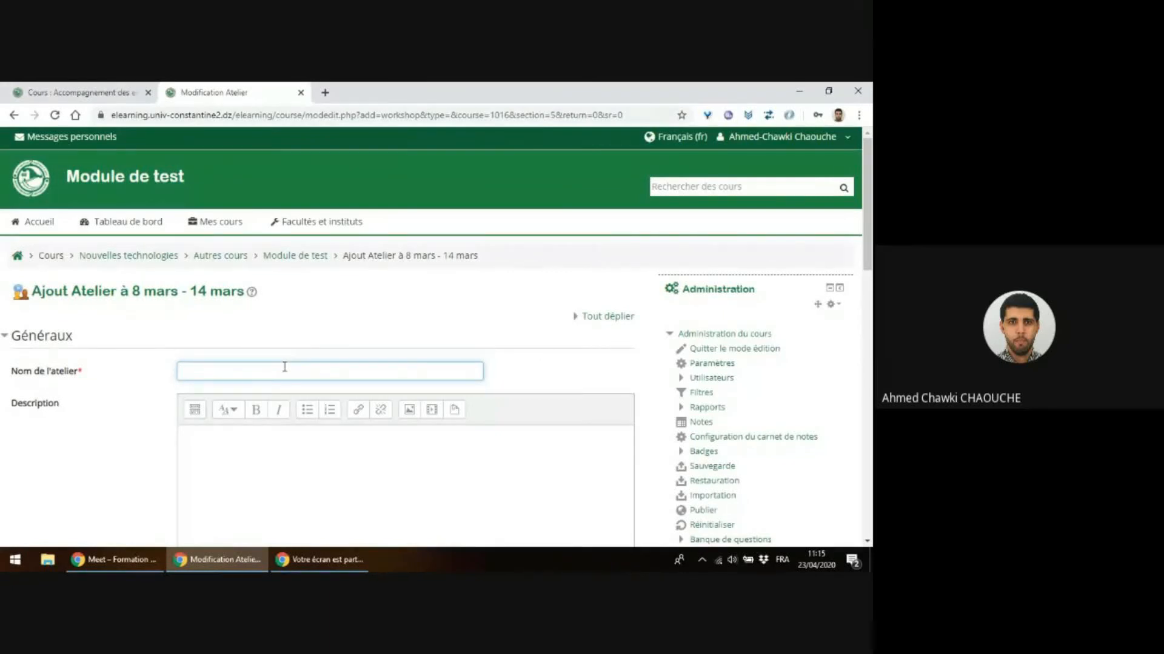
pyautogui.write('Atelier essa')
# - Set the workshop's grade for submitted work (Note pour le travail remis) to 50
pyautogui.scroll(-1, 322, 427)
pyautogui.scroll(-7, 323, 427)
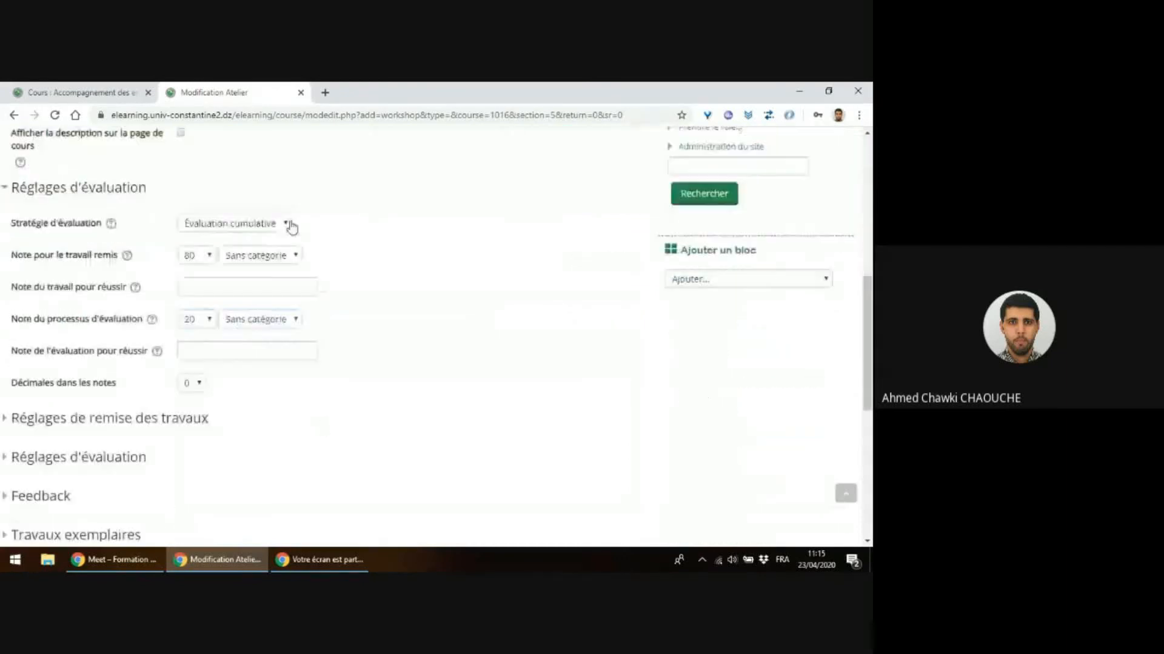
pyautogui.click(205, 256)
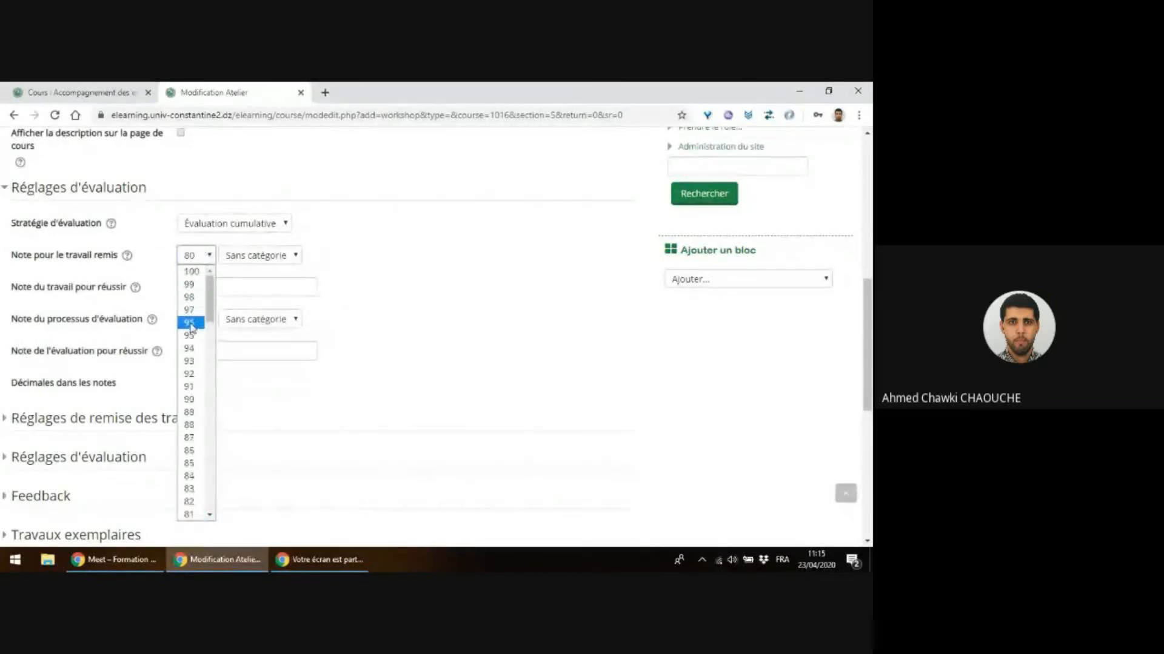
pyautogui.scroll(-2, 192, 340)
pyautogui.scroll(-6, 191, 341)
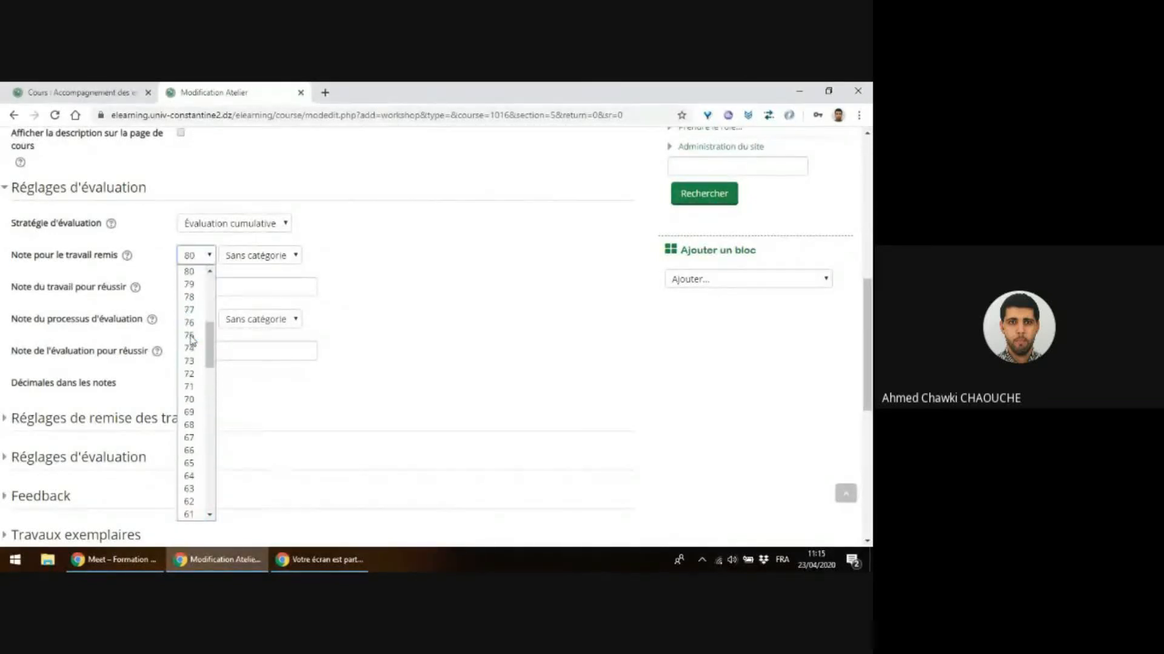
pyautogui.click(188, 400)
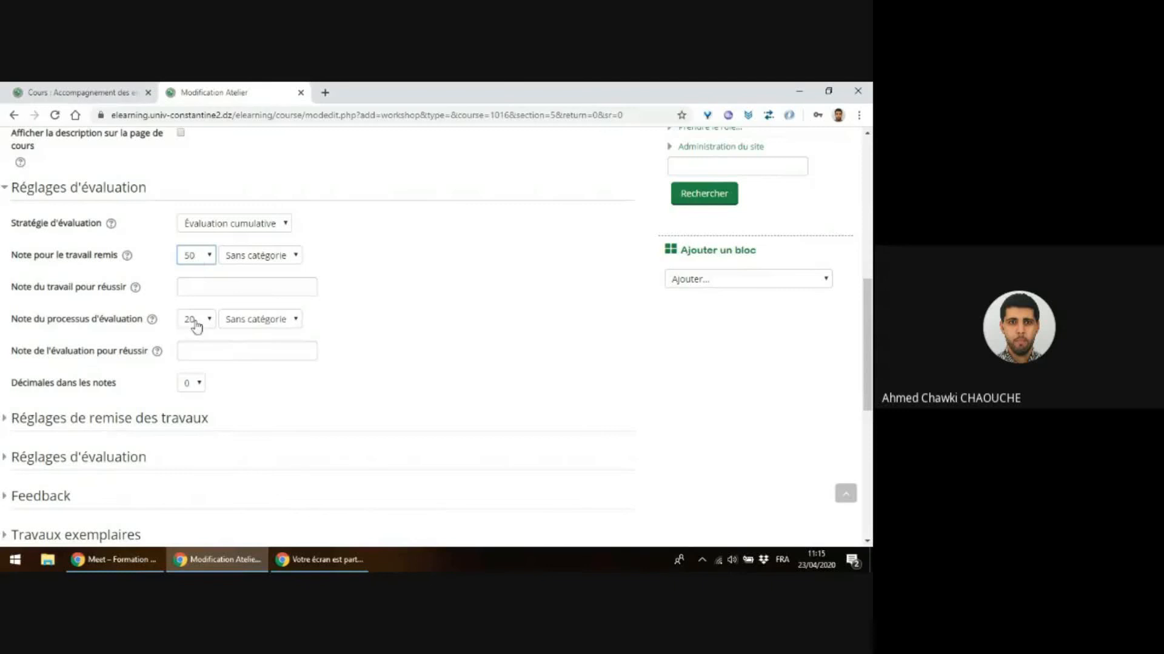
# - Set the workshop's assessment process grade (Note du processus d'évaluation) to 30
pyautogui.click(194, 322)
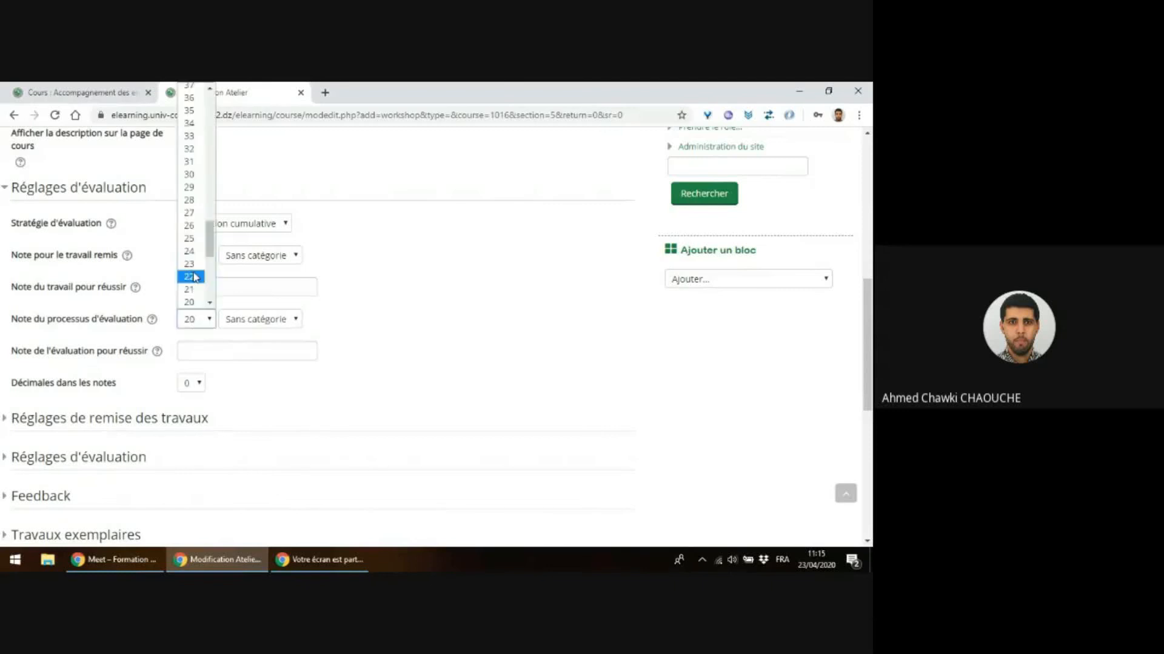
pyautogui.click(193, 175)
pyautogui.click(109, 321)
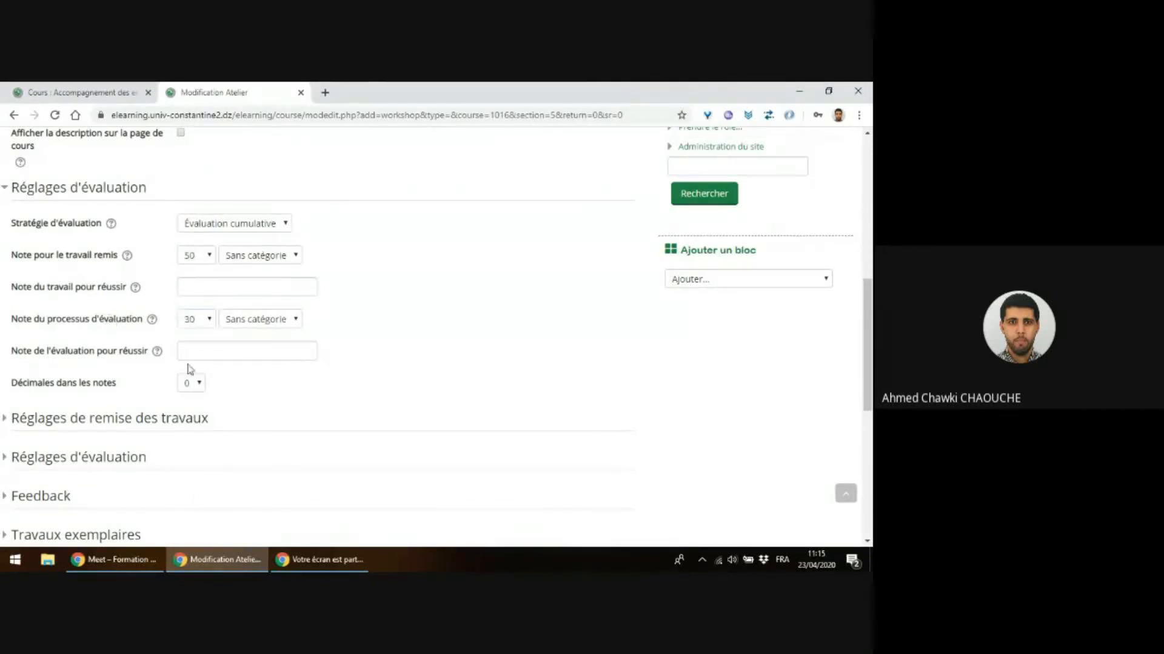
# - Check the workshop's submission settings section and try to save the workshop and return to the course
pyautogui.scroll(-3, 344, 379)
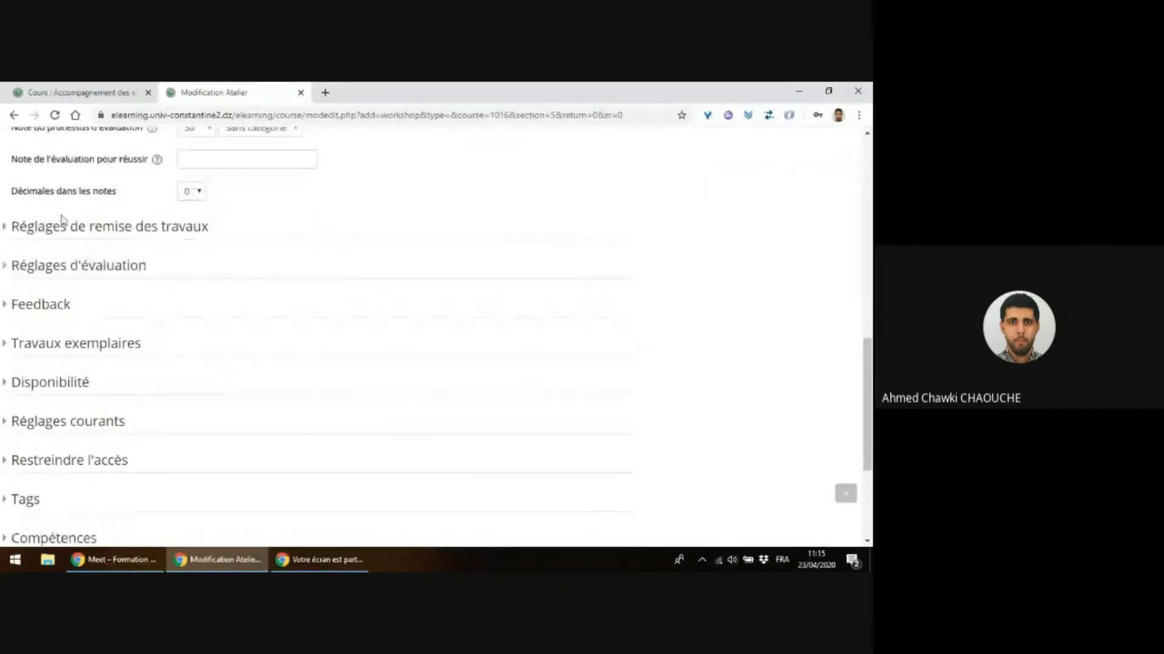
pyautogui.click(93, 231)
pyautogui.click(93, 231)
pyautogui.scroll(-3, 93, 236)
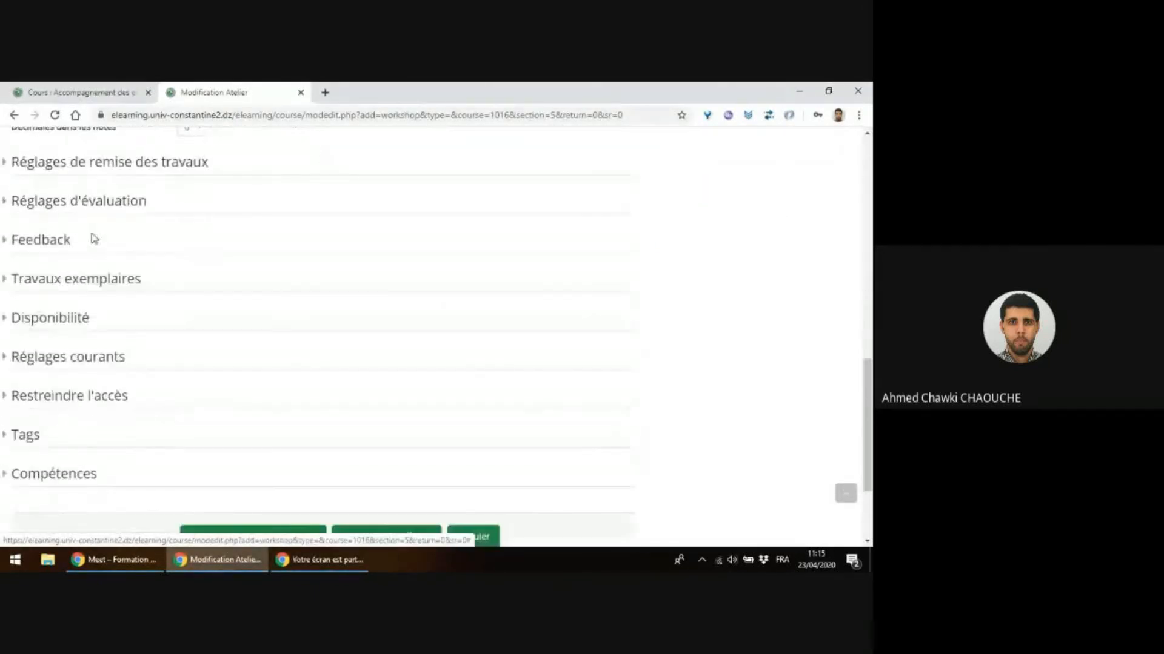
pyautogui.click(223, 400)
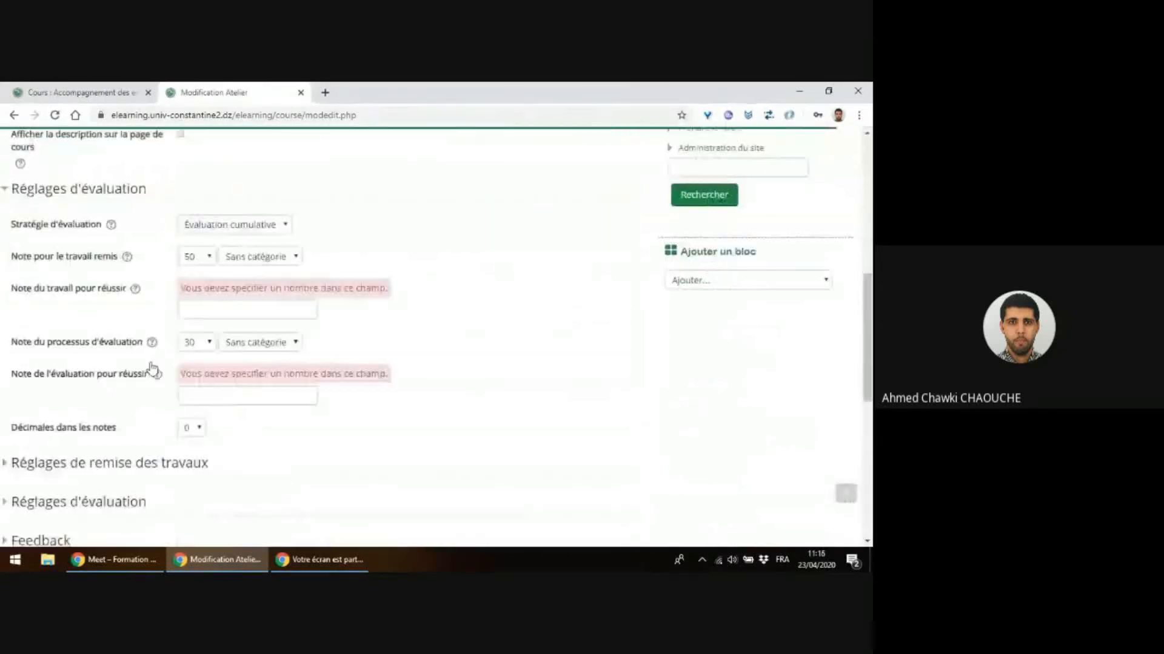
# - Set the passing grades for the submission and the assessment to 10 each, and the assessment process grade to 50
pyautogui.click(187, 307)
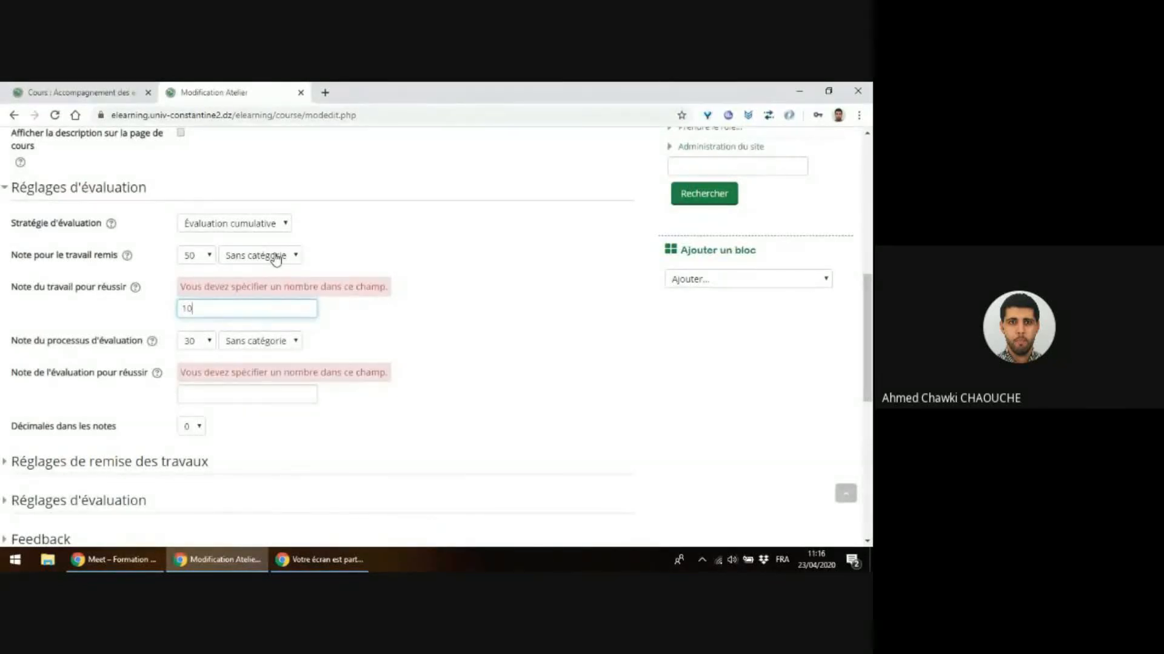
pyautogui.click(200, 393)
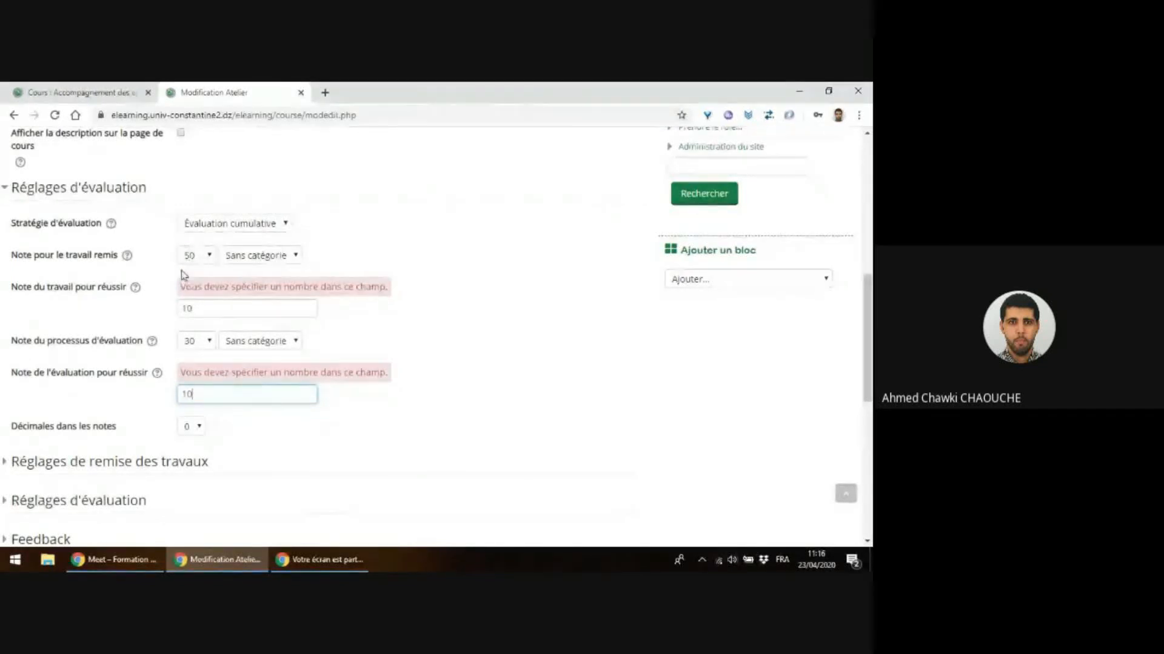
pyautogui.click(196, 343)
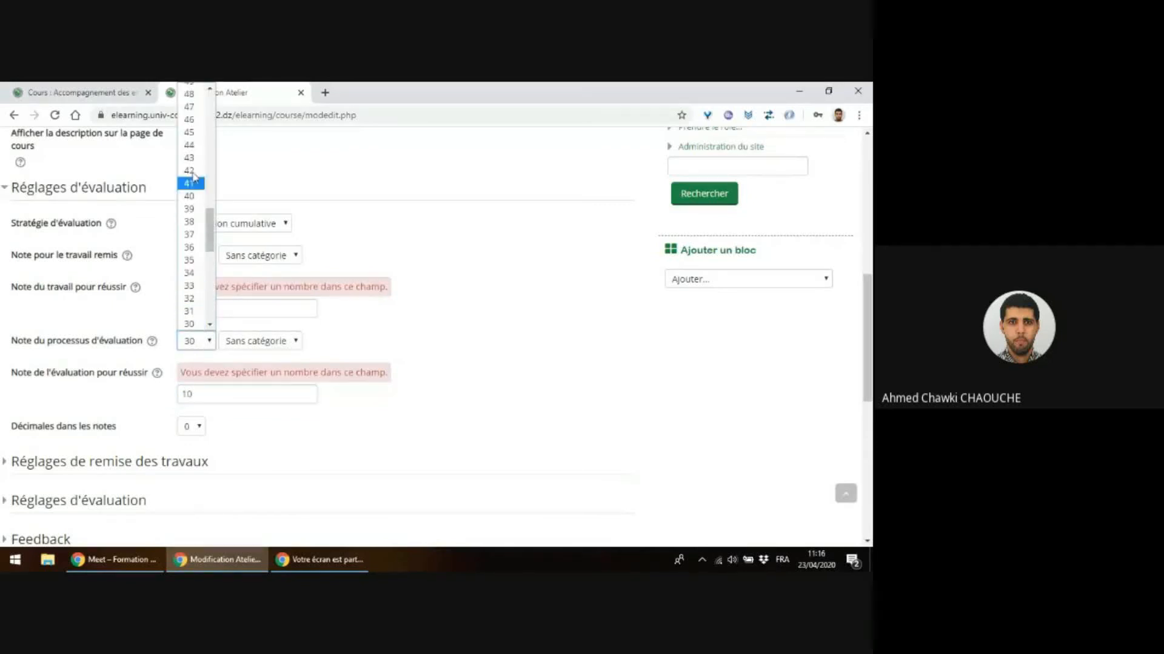
pyautogui.scroll(4, 189, 181)
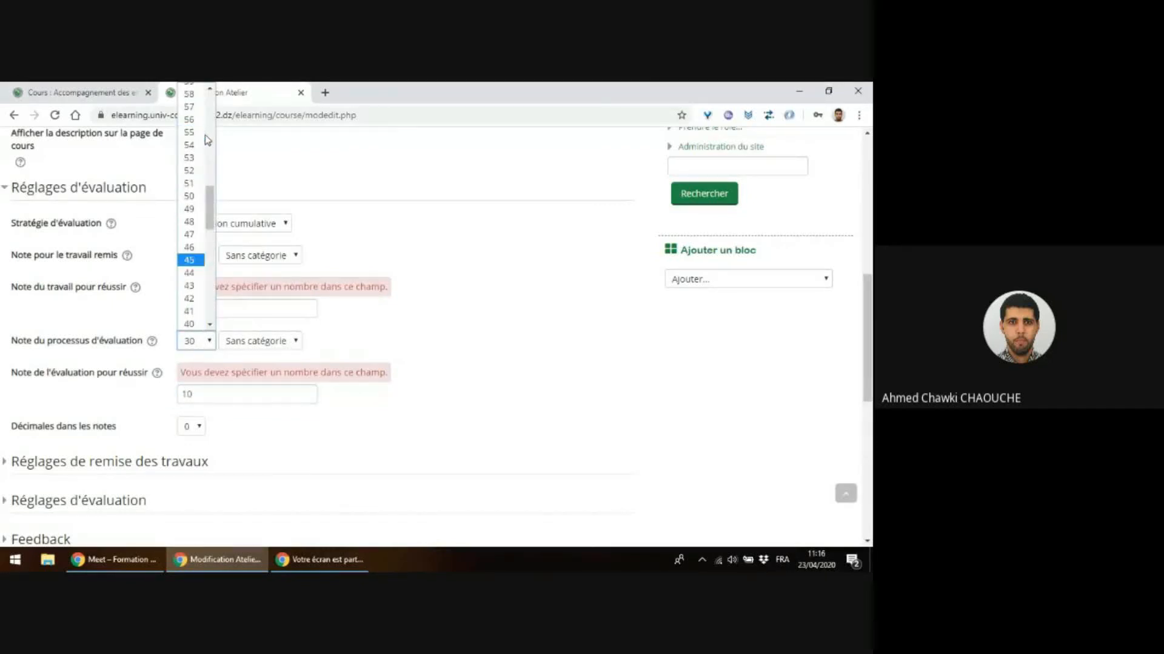
pyautogui.click(188, 197)
# - Save the Atelier essai workshop and return to the course
pyautogui.scroll(-5, 100, 403)
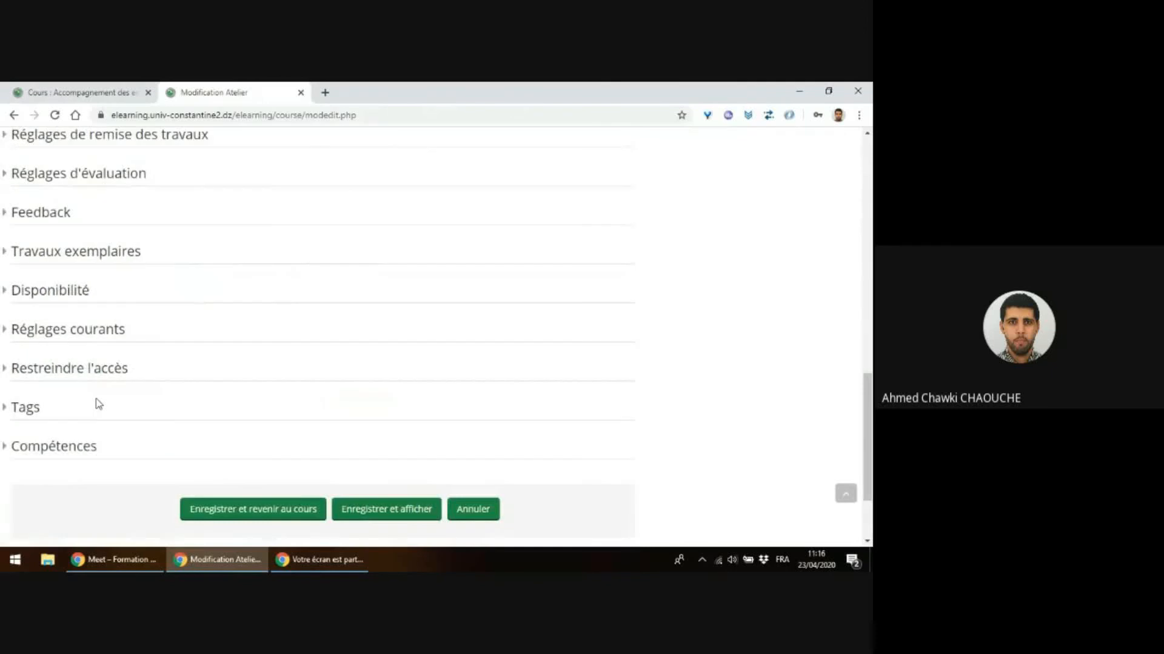
pyautogui.scroll(-2, 100, 400)
pyautogui.click(222, 400)
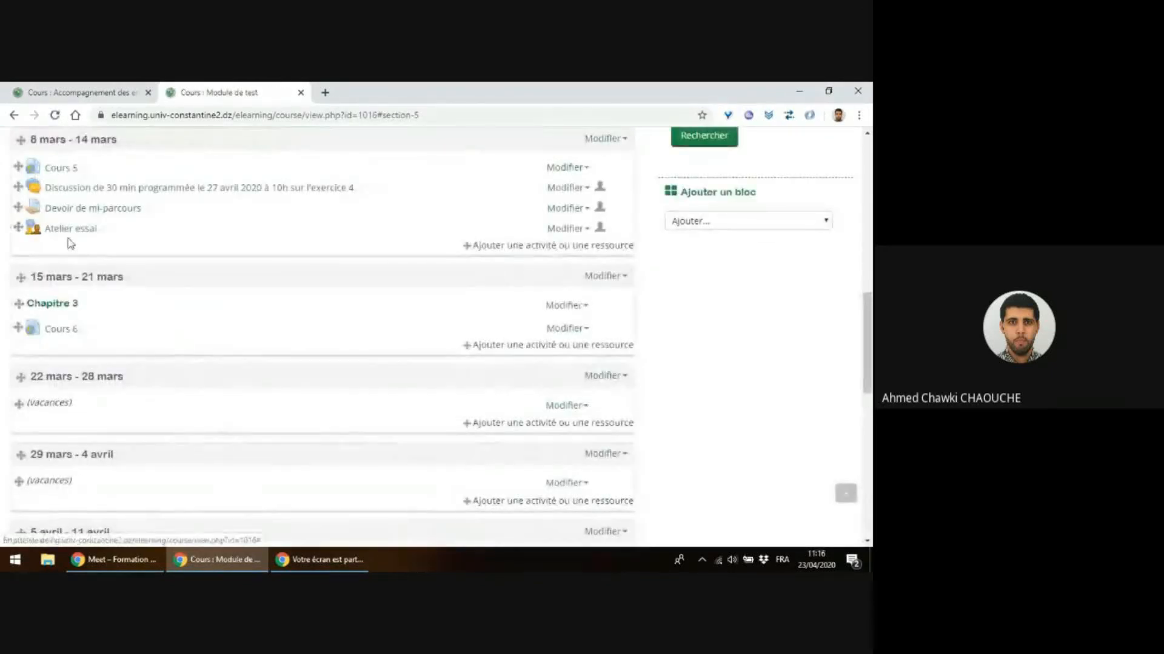
# - Open the Atelier essai workshop, review the aspects in its assessment form (Préparer le formulaire d'évaluation) and return to the phase overview
pyautogui.click(69, 235)
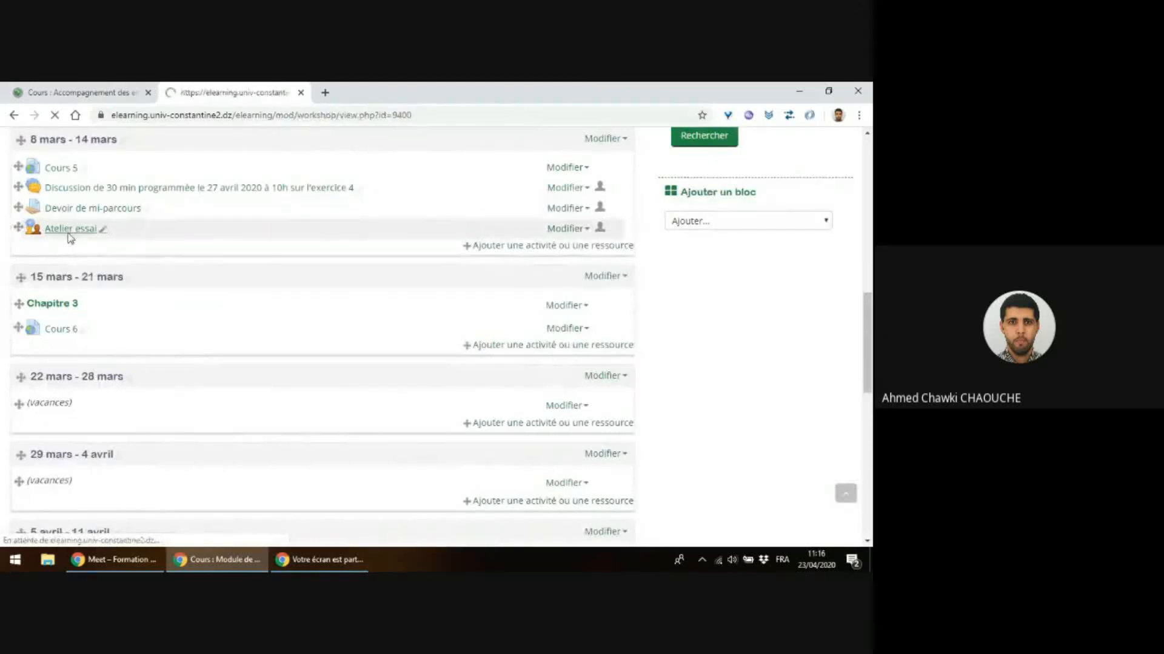
pyautogui.scroll(-3, 18, 157)
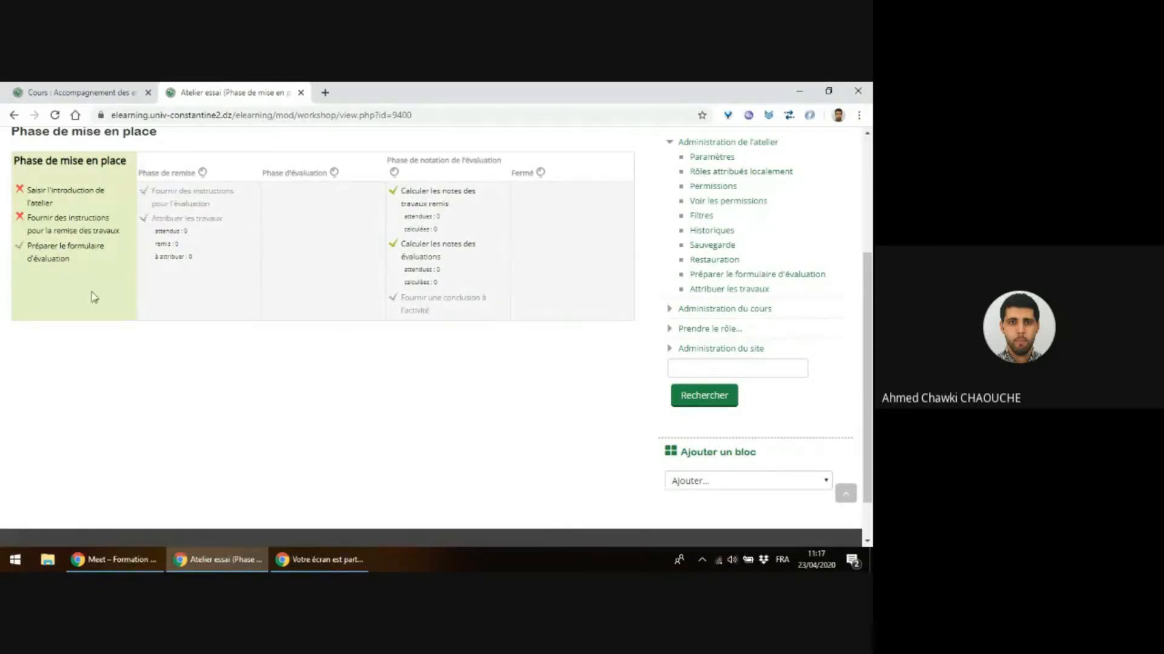
pyautogui.click(46, 252)
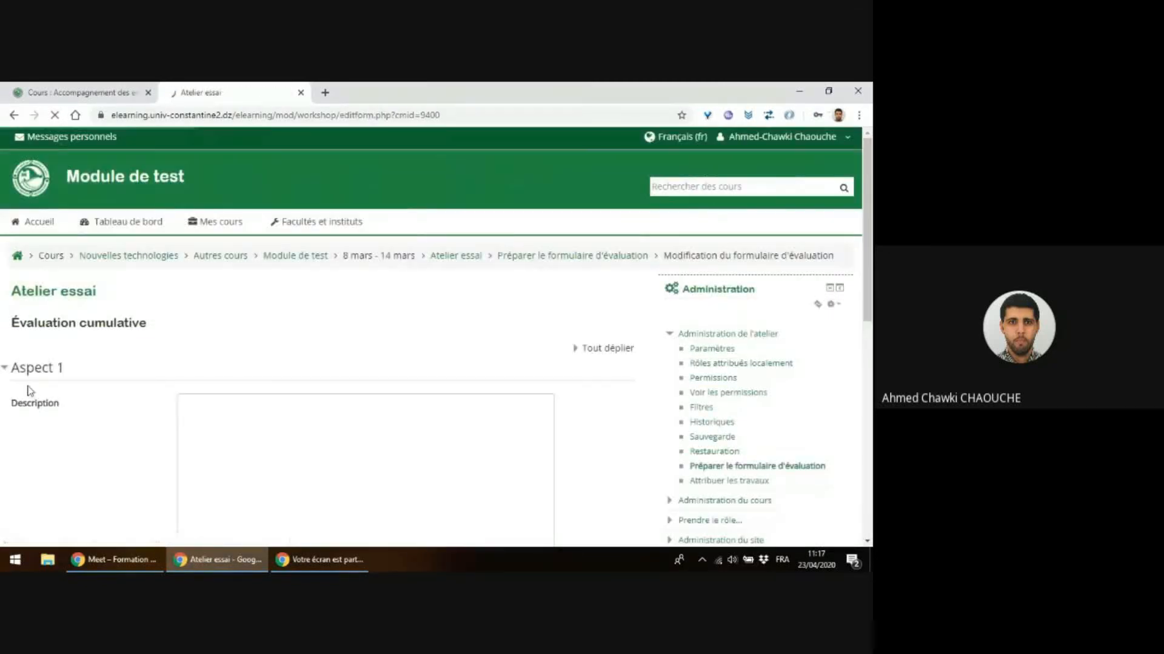
pyautogui.scroll(-10, 119, 358)
pyautogui.scroll(2, 249, 231)
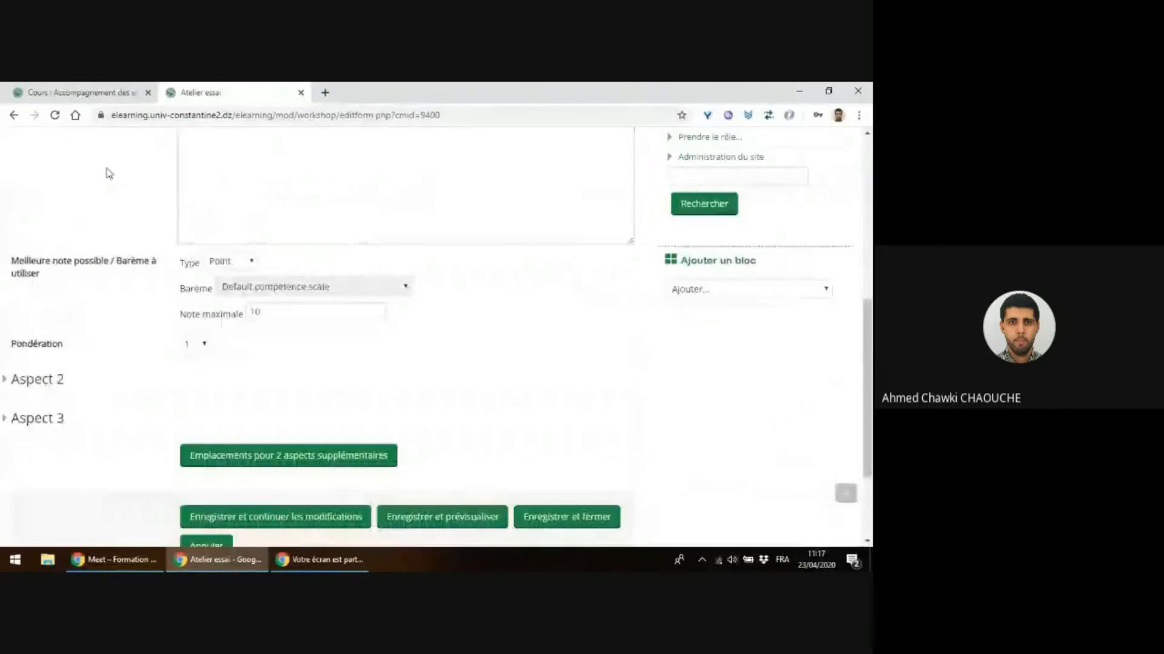
pyautogui.click(14, 117)
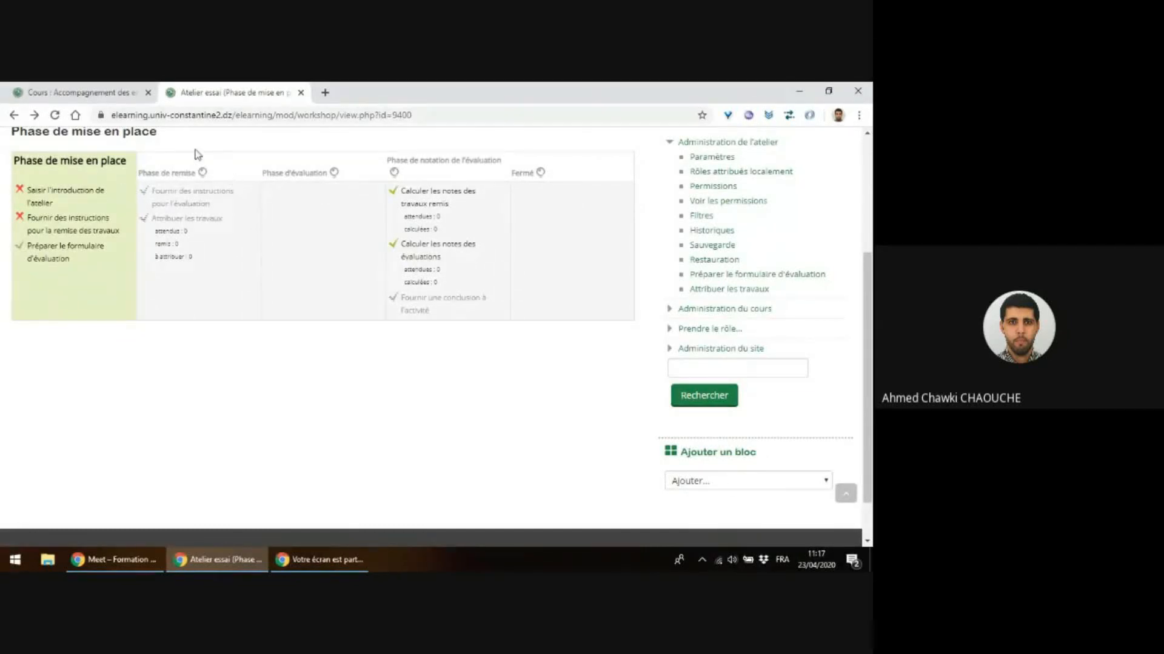
# - Examine the workshop's submission phase (Phase de remise) and the other planned phases, and return to the Module de test course
pyautogui.moveTo(156, 231); pyautogui.dragTo(202, 236)
pyautogui.moveTo(154, 256); pyautogui.dragTo(193, 258)
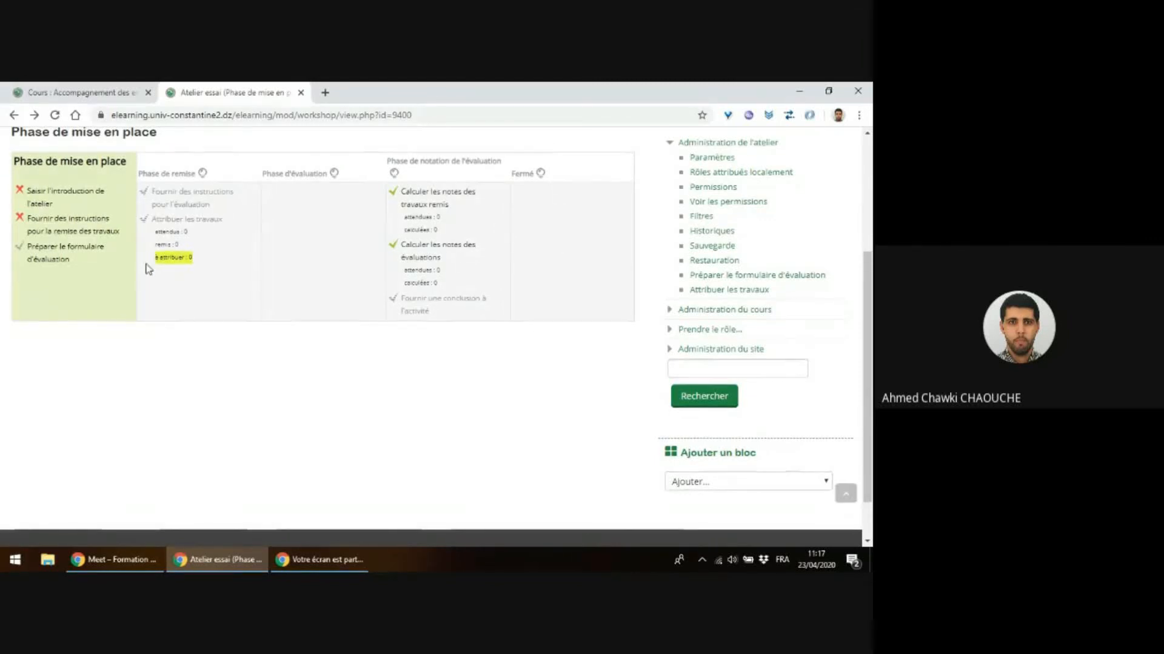
pyautogui.scroll(2, 146, 264)
pyautogui.scroll(-1, 286, 218)
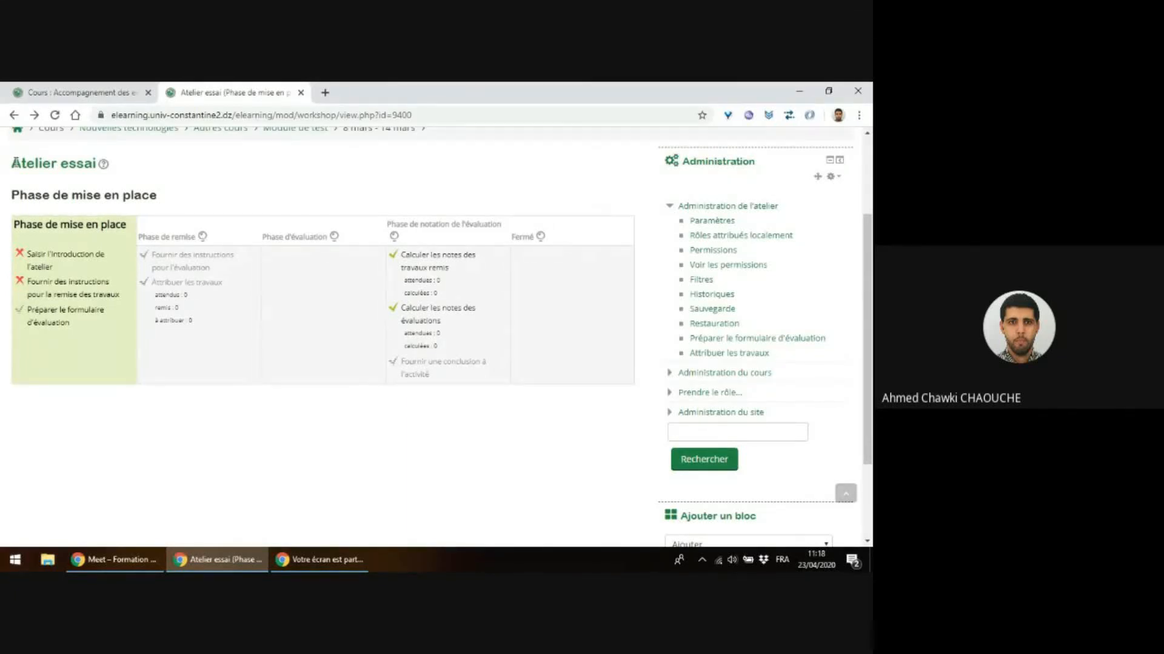
pyautogui.scroll(1, 325, 228)
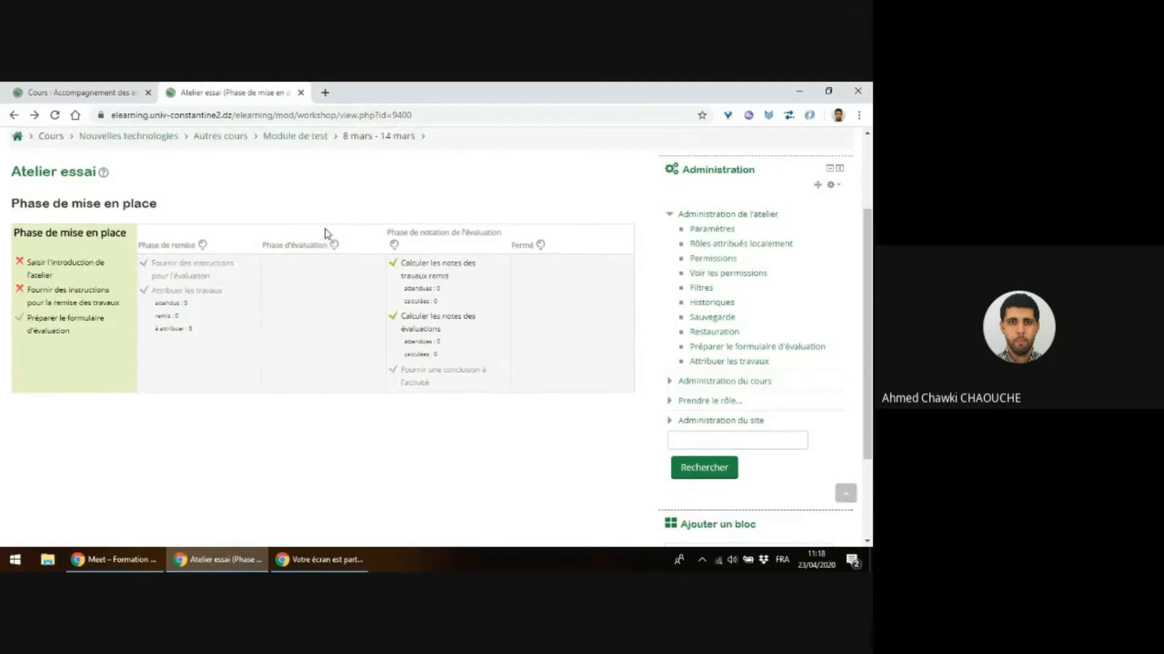
pyautogui.scroll(2, 325, 227)
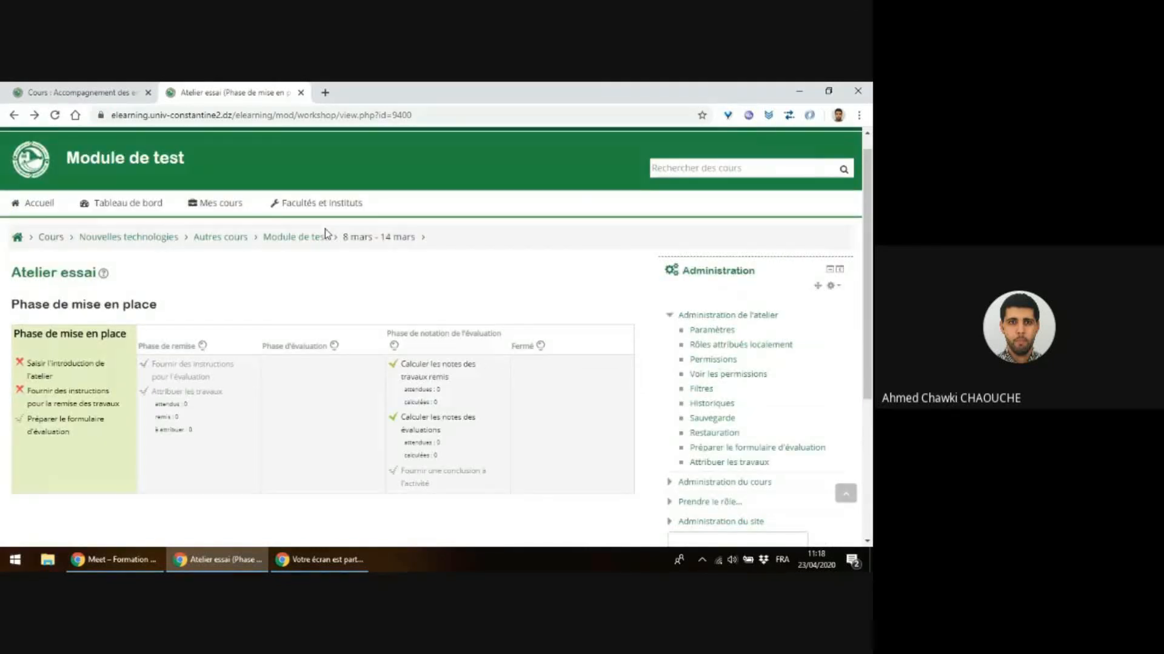
pyautogui.scroll(1, 325, 233)
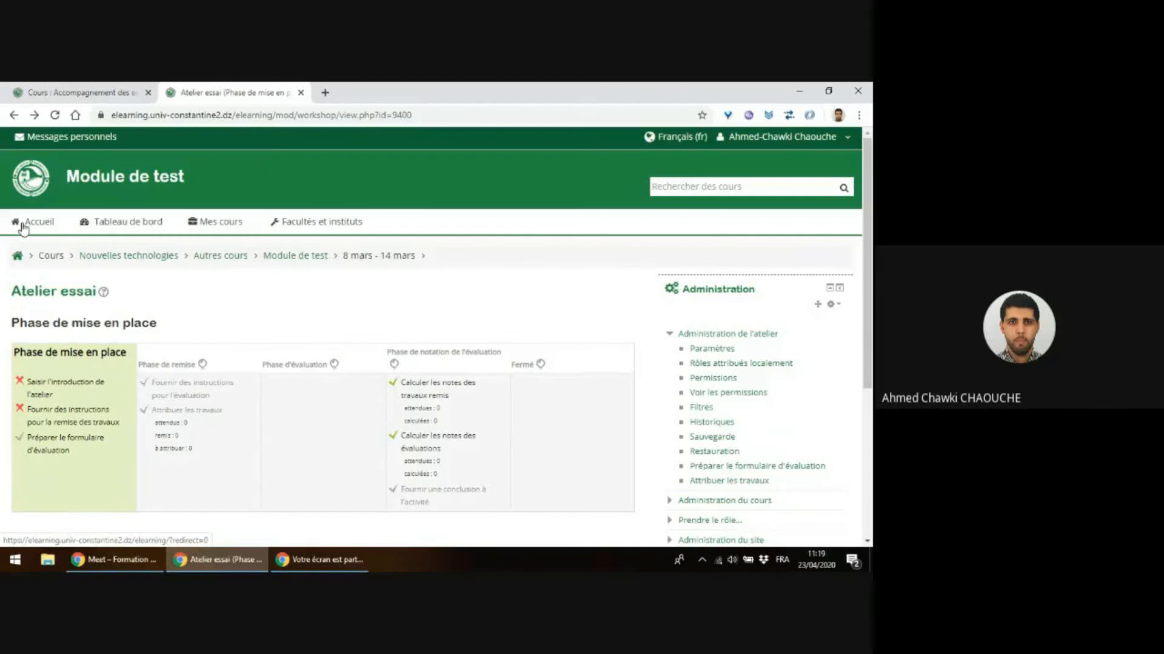
pyautogui.click(285, 257)
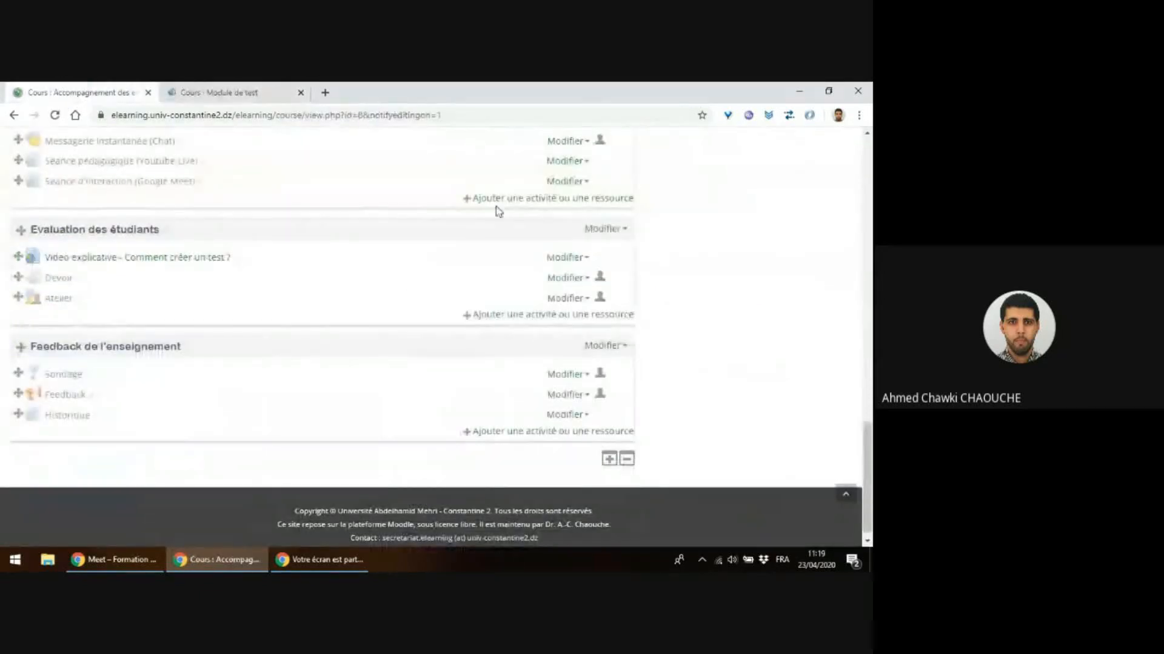